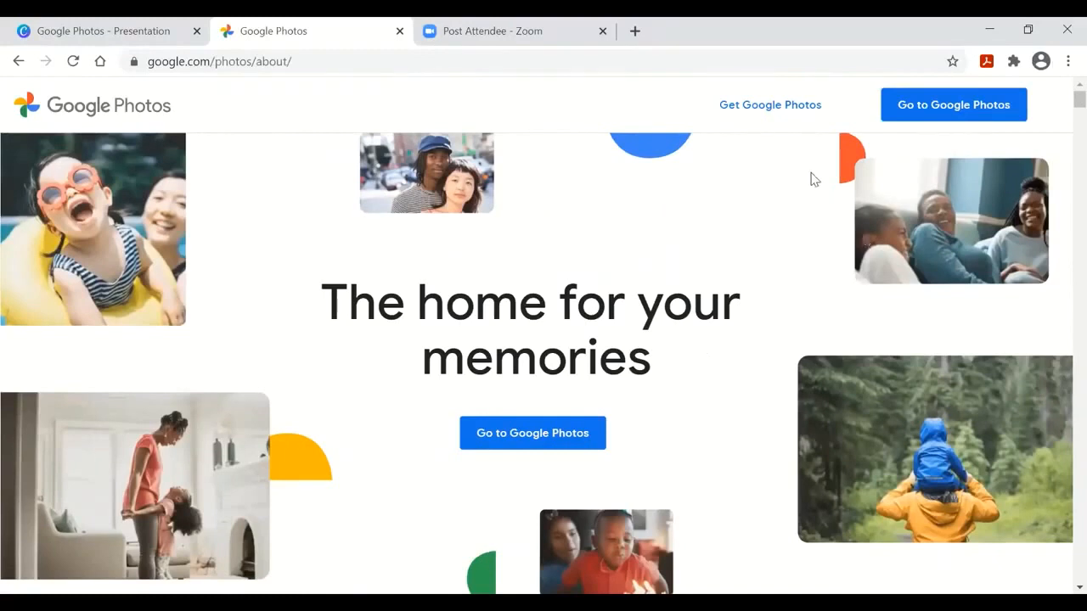
# Go to the Google Photos library from its landing page and dismiss the offer to save the password
pyautogui.click(906, 118)
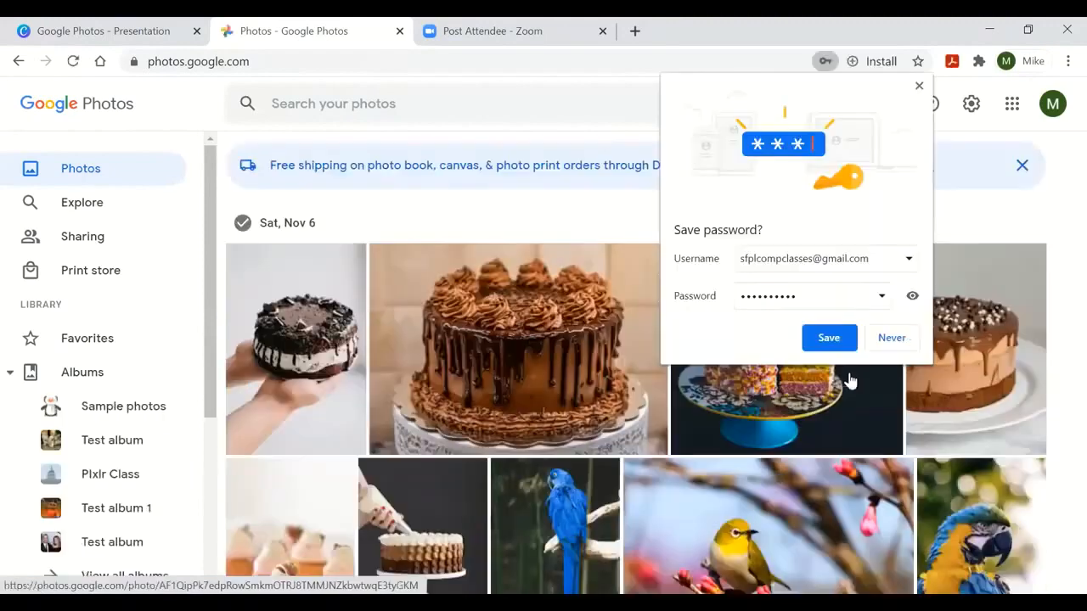
pyautogui.click(998, 202)
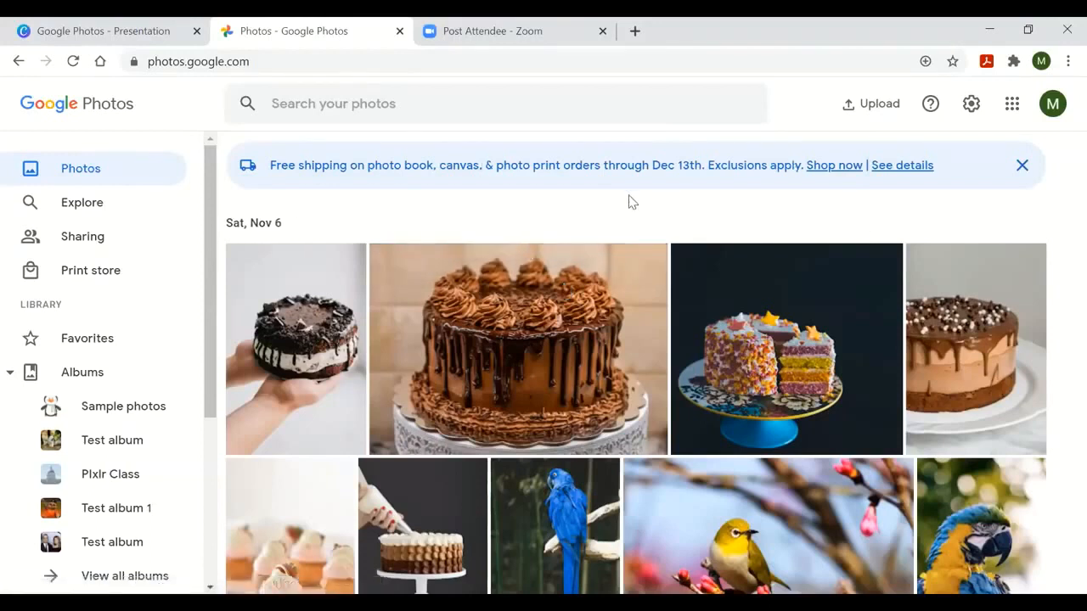
pyautogui.click(51, 113)
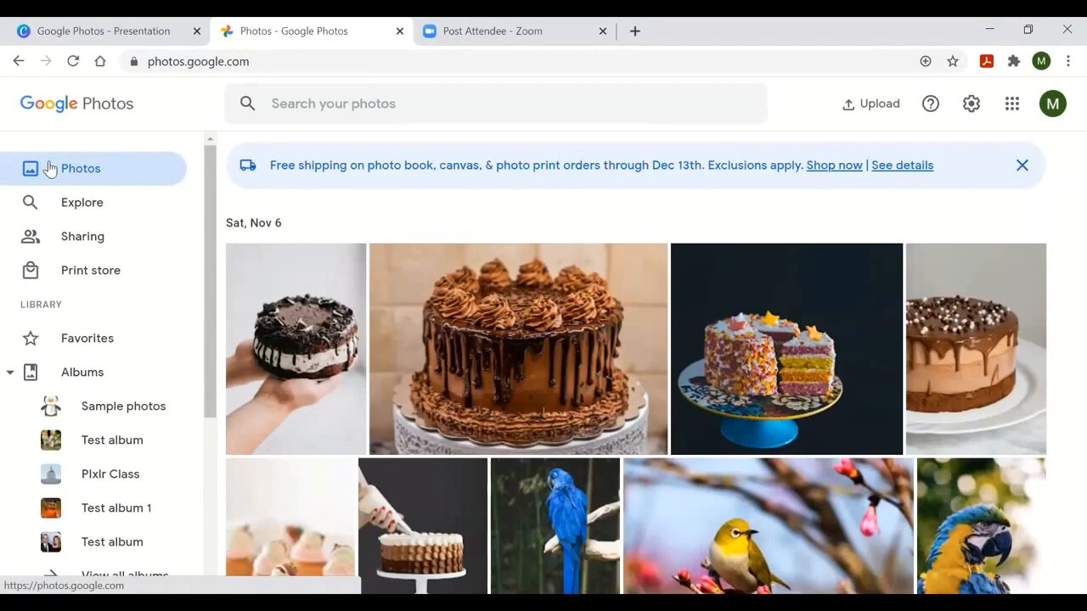
pyautogui.click(93, 212)
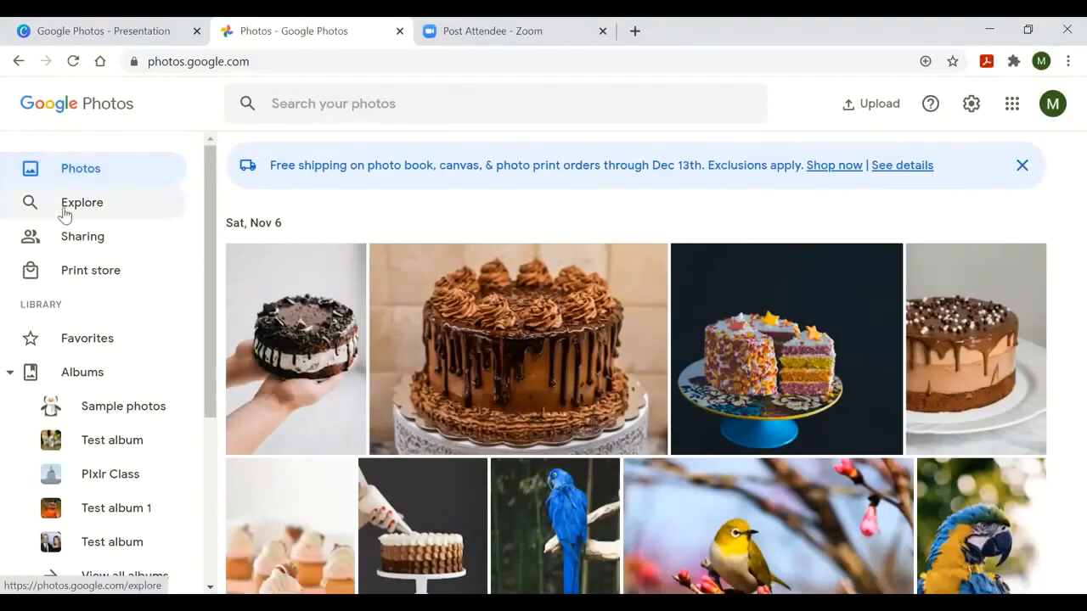
# Open the Explore page and look over its People and pets, Things, activity, creations and categories sections
pyautogui.click(63, 213)
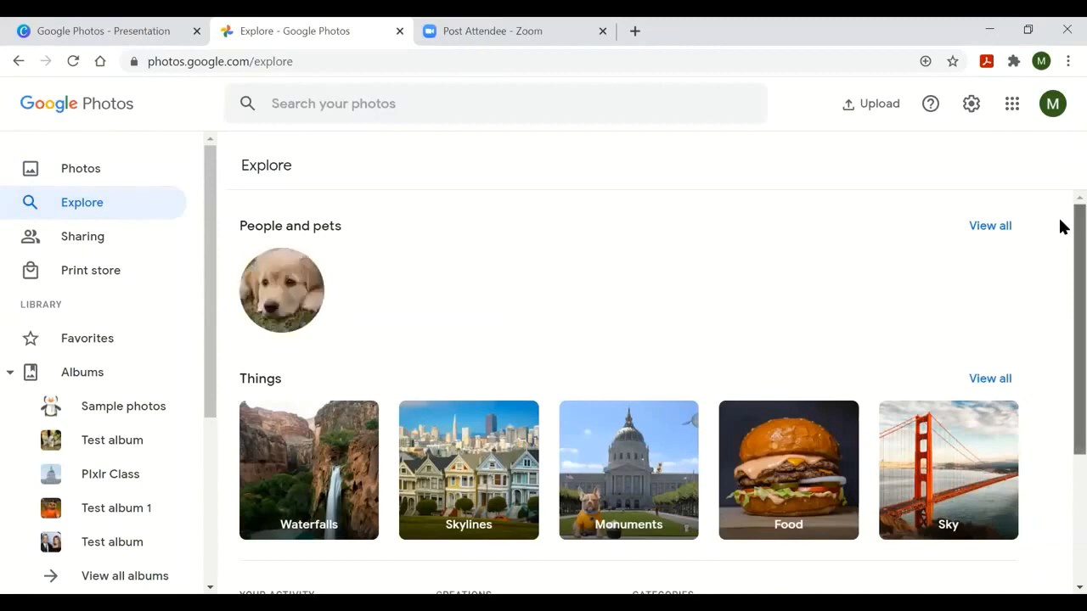
pyautogui.scroll(-1, 1060, 250)
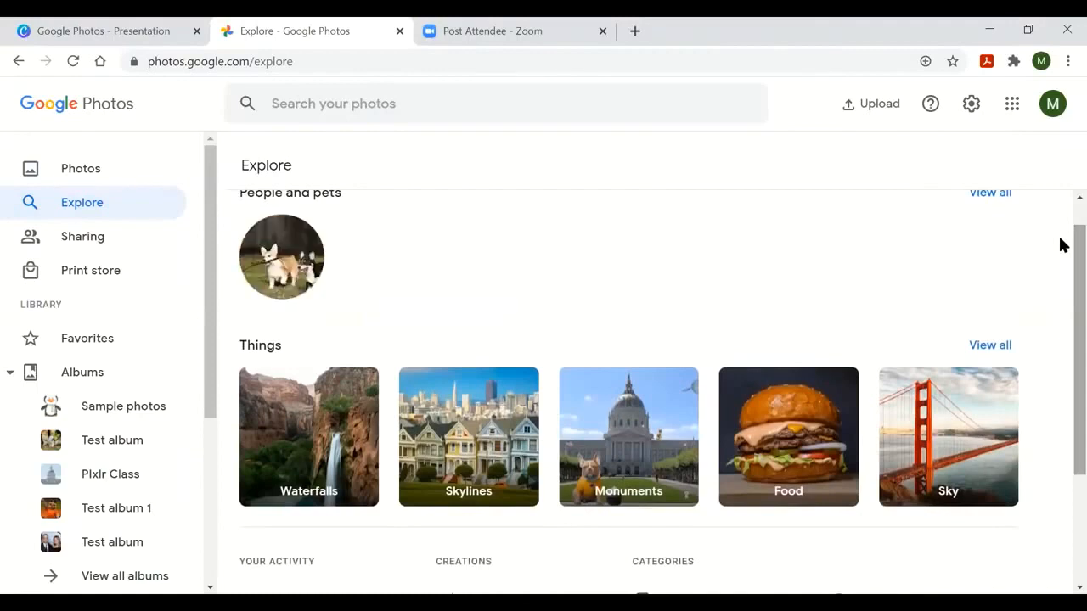
pyautogui.scroll(-1, 1059, 257)
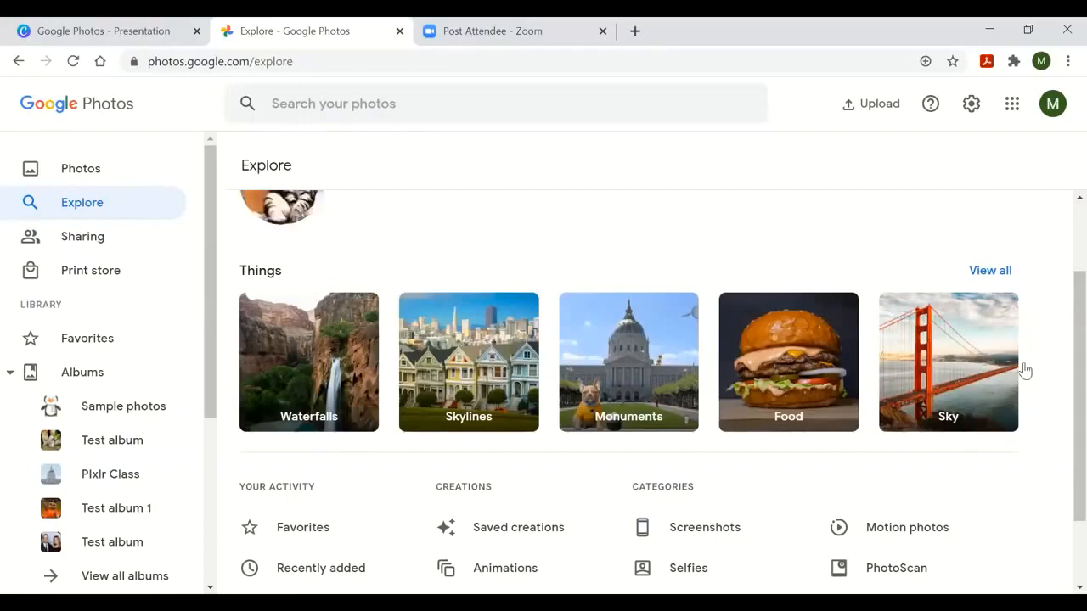
pyautogui.scroll(1, 1060, 349)
pyautogui.scroll(-2, 1061, 391)
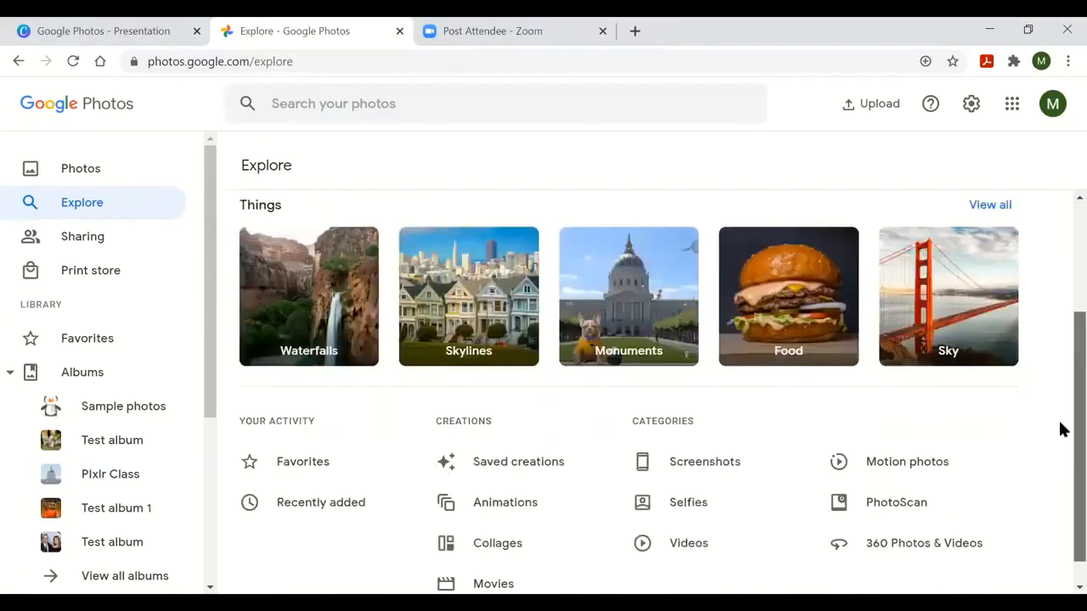
pyautogui.scroll(1, 1060, 365)
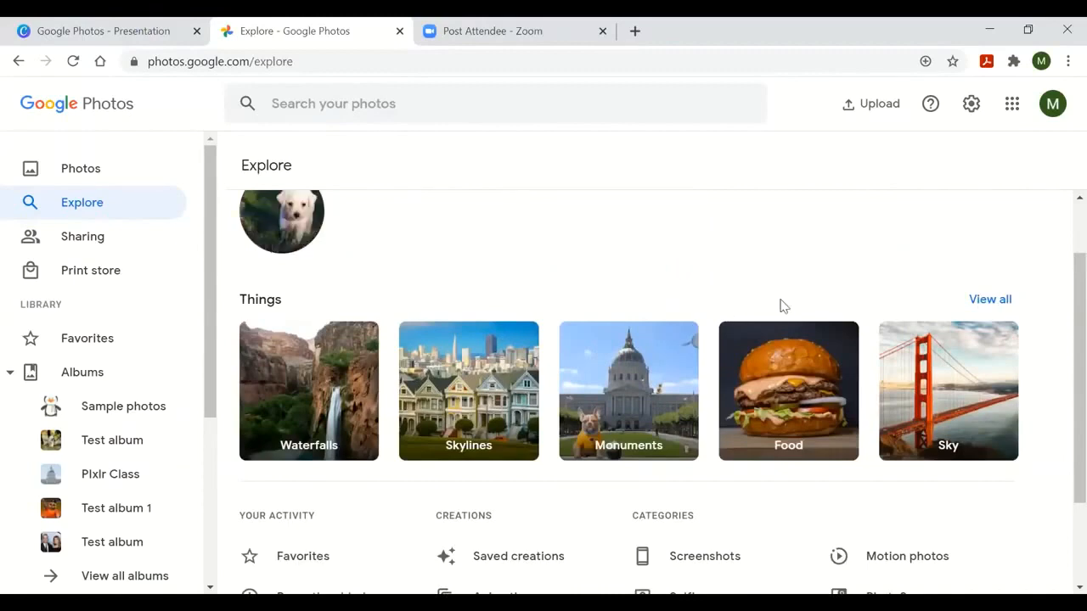
# Open the Food group under Things, look through its photos and return to the Explore page
pyautogui.click(775, 362)
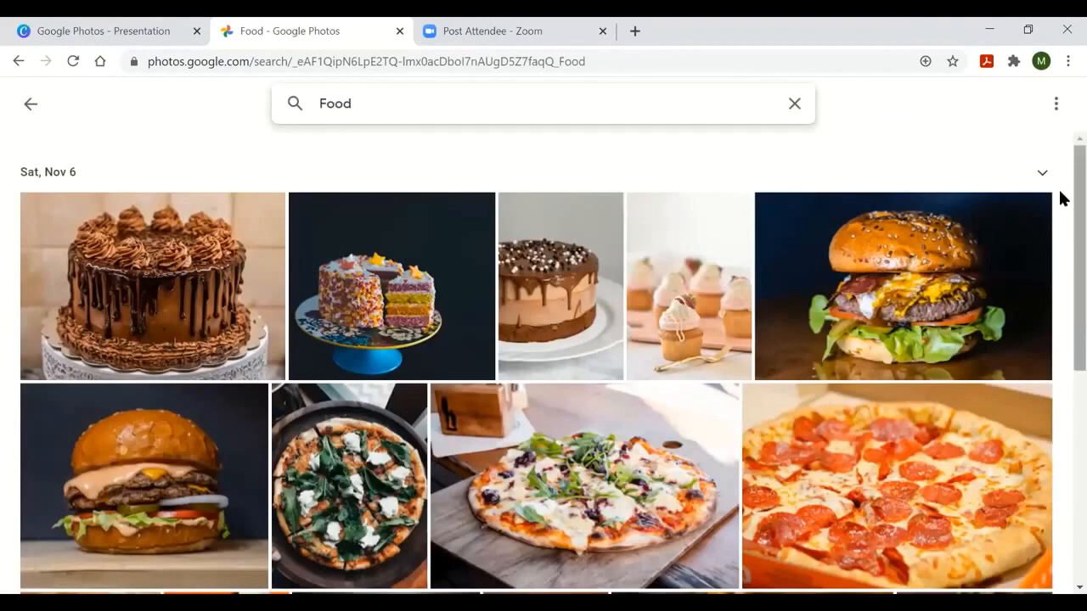
pyautogui.scroll(-1, 1060, 204)
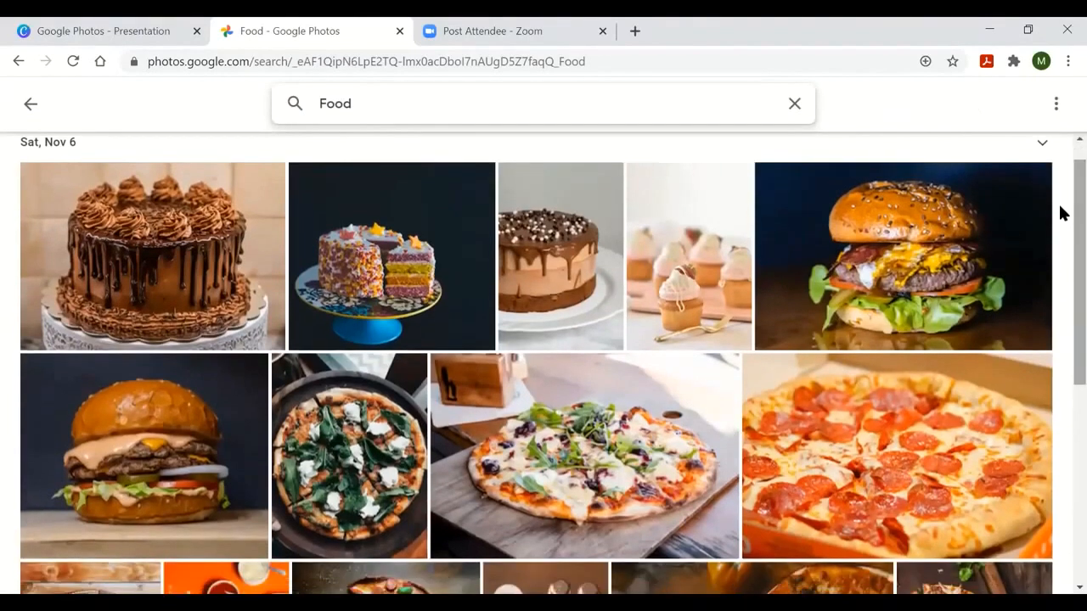
pyautogui.moveTo(1061, 209); pyautogui.dragTo(1061, 175)
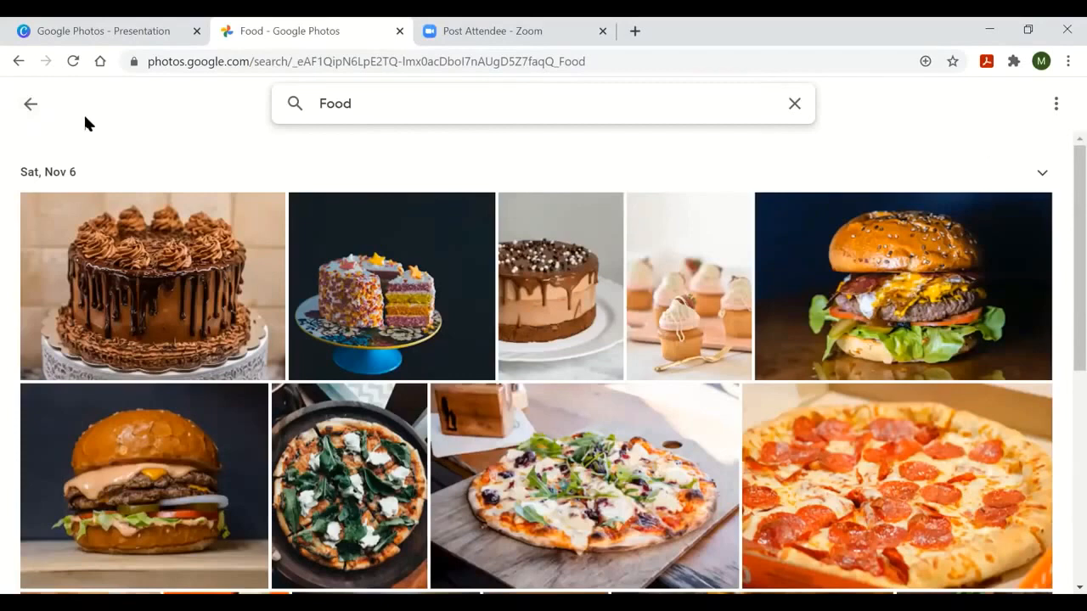
pyautogui.click(31, 107)
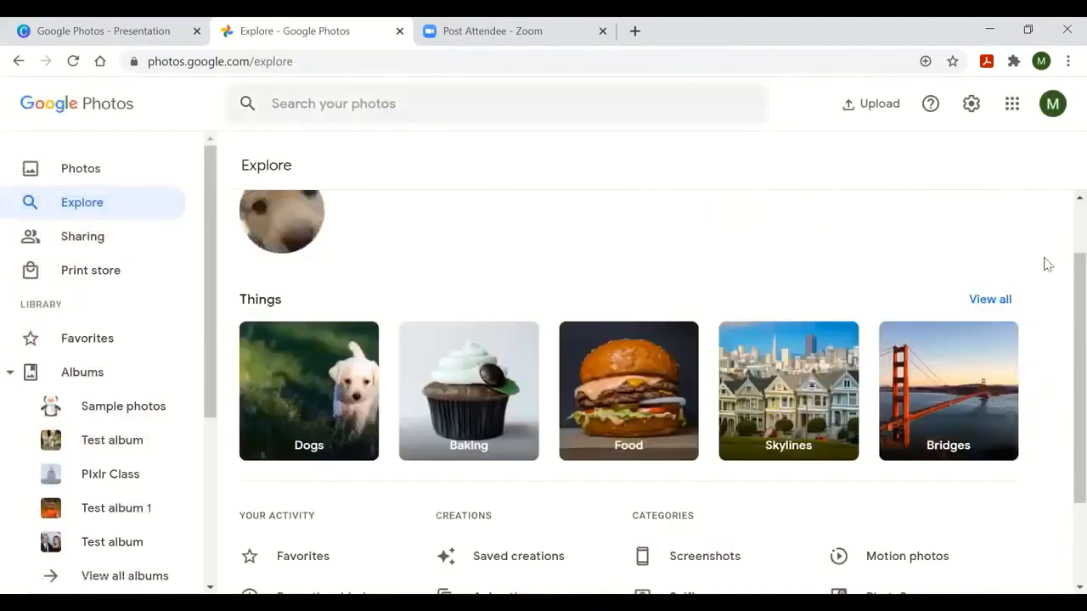
# Open the Bridges group under Things, look through its photos and leave the group
pyautogui.scroll(-1, 1061, 323)
pyautogui.scroll(-1, 1060, 336)
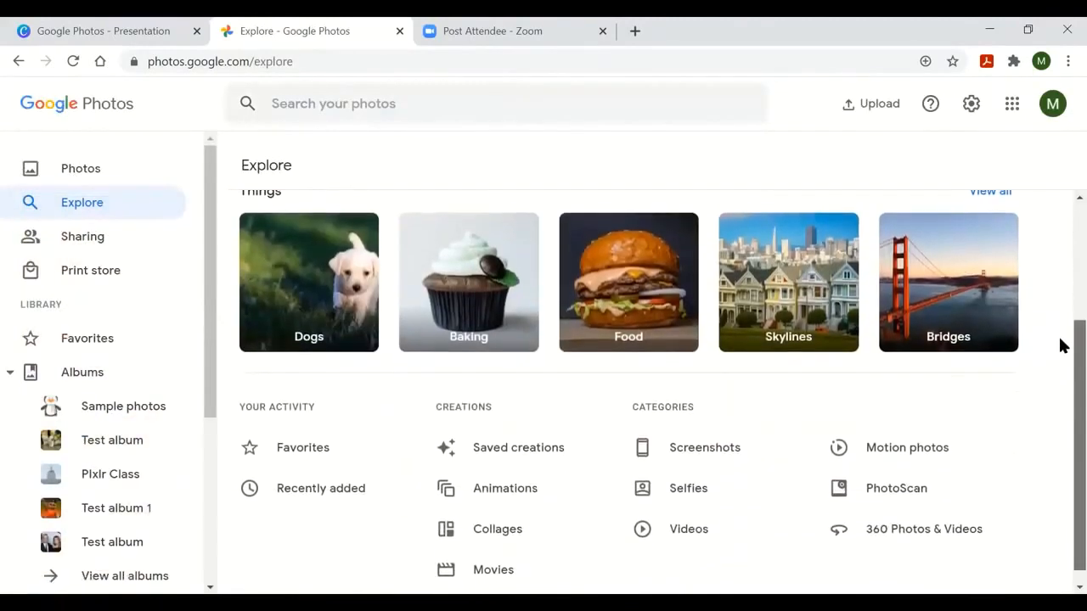
pyautogui.click(932, 265)
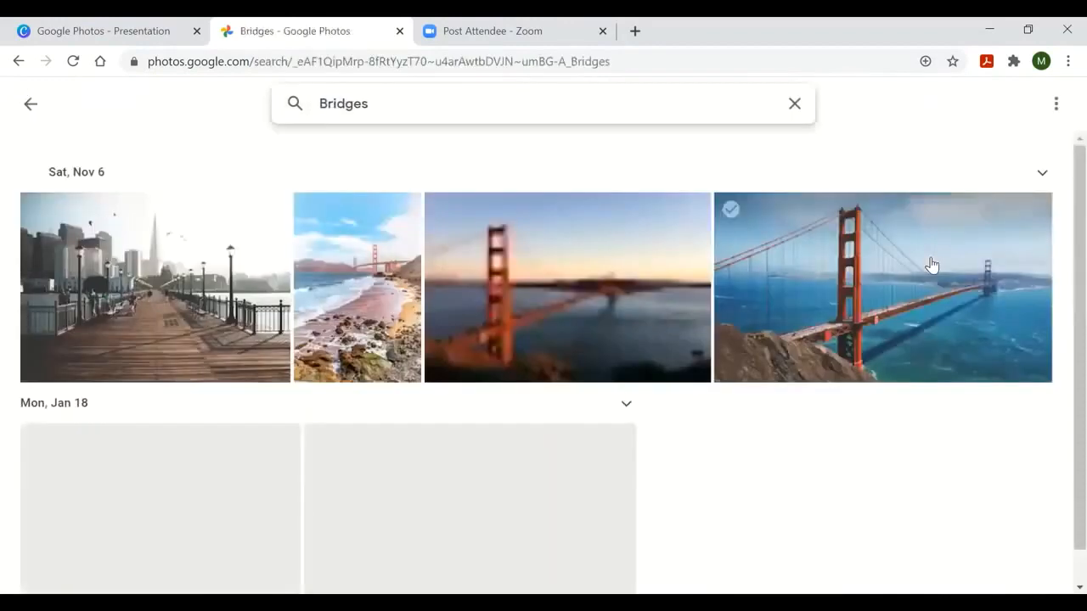
pyautogui.scroll(-1, 1061, 280)
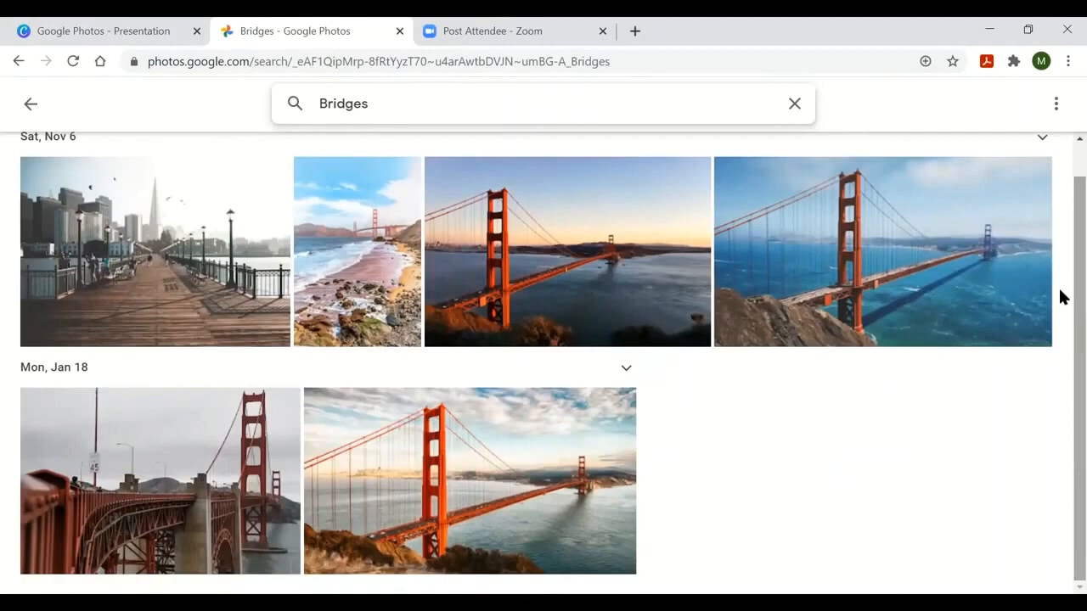
pyautogui.click(30, 106)
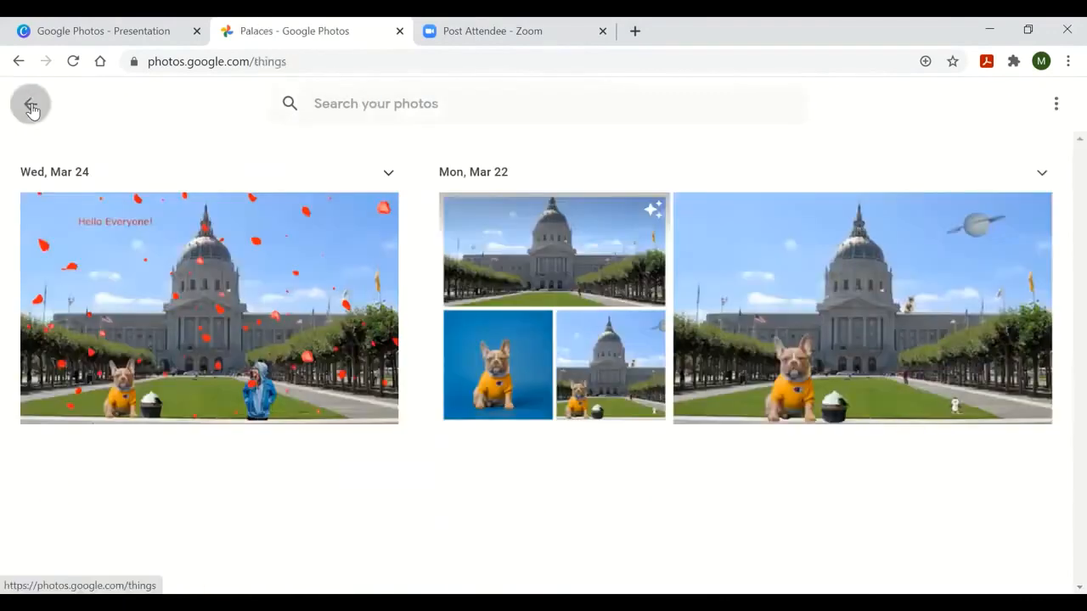
# Return from the Palaces group to the full Things list, look through all groups and dismiss the photo review suggestion
pyautogui.click(31, 108)
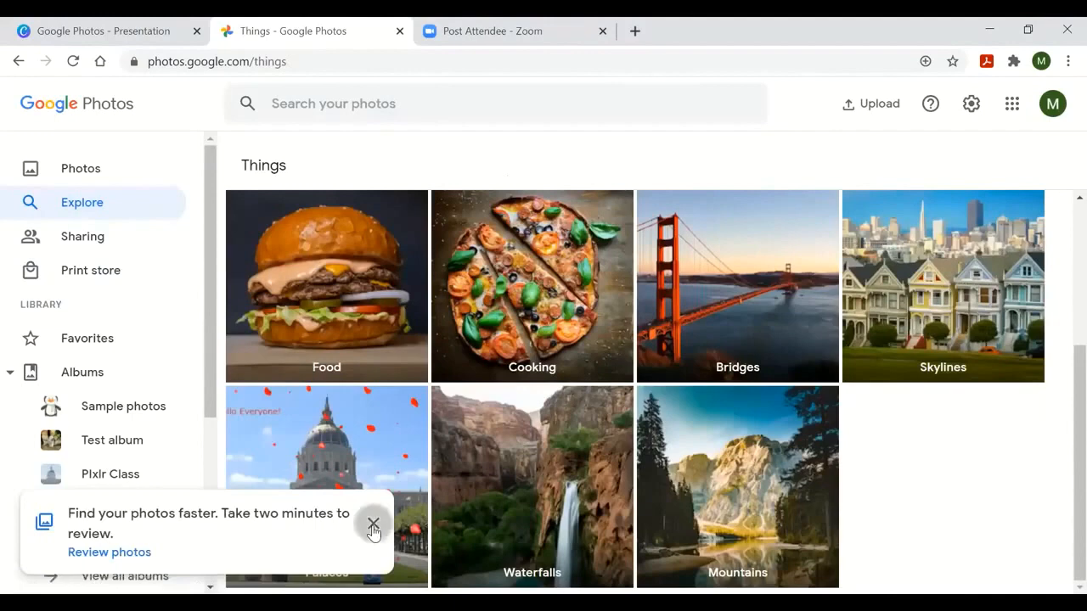
pyautogui.click(371, 525)
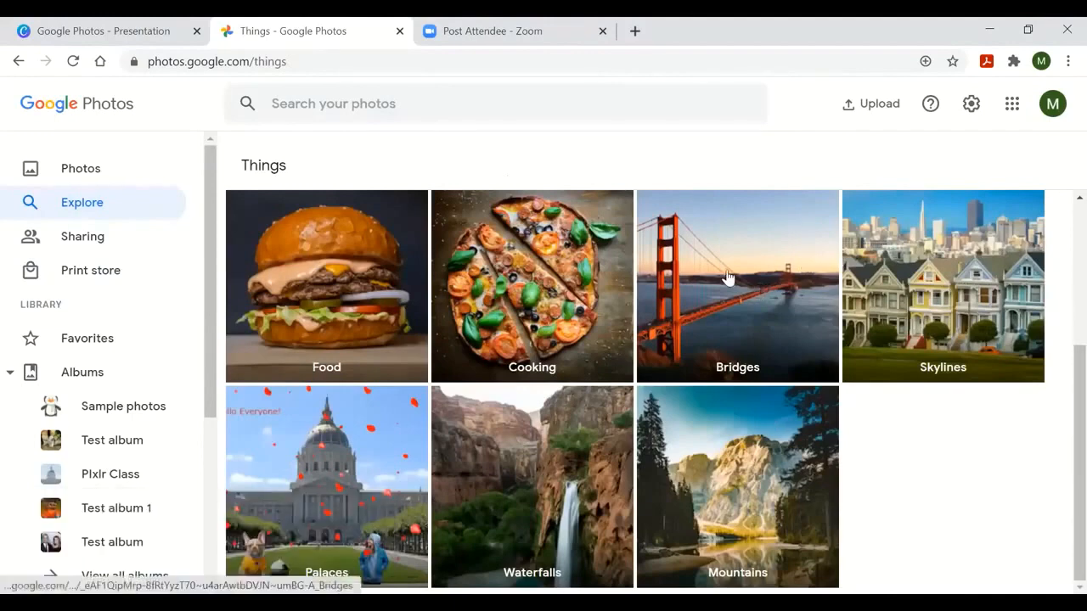
pyautogui.scroll(3, 1061, 360)
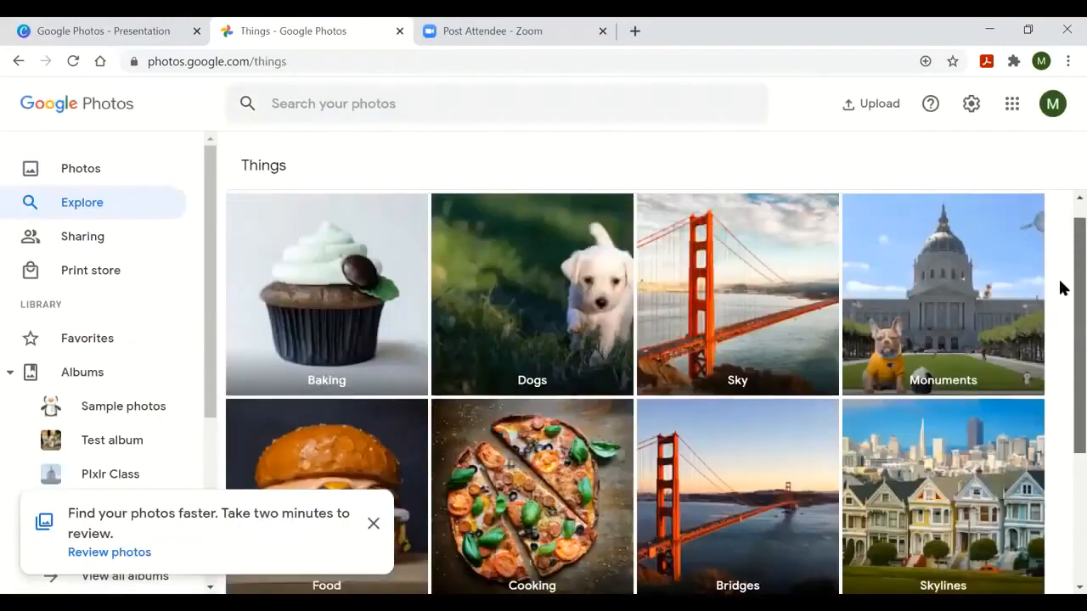
pyautogui.scroll(1, 1060, 255)
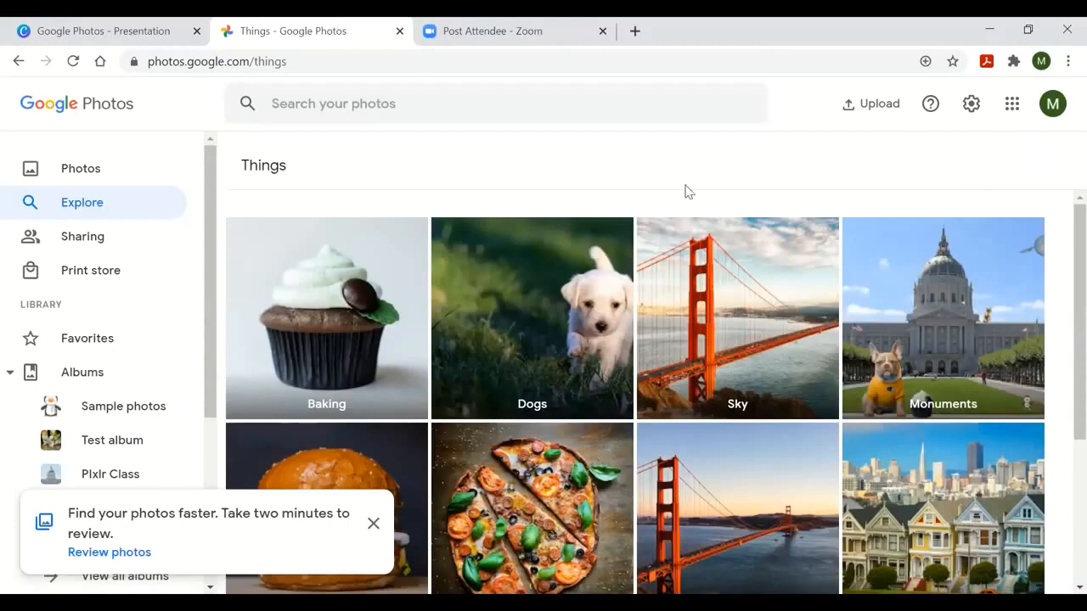
pyautogui.scroll(-1, 1062, 370)
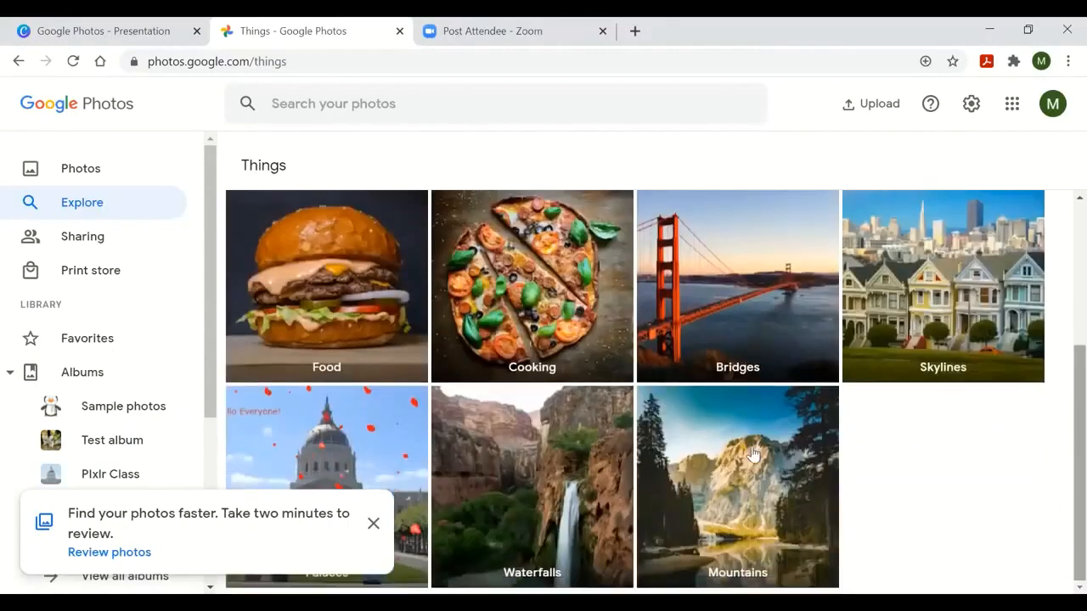
pyautogui.click(374, 523)
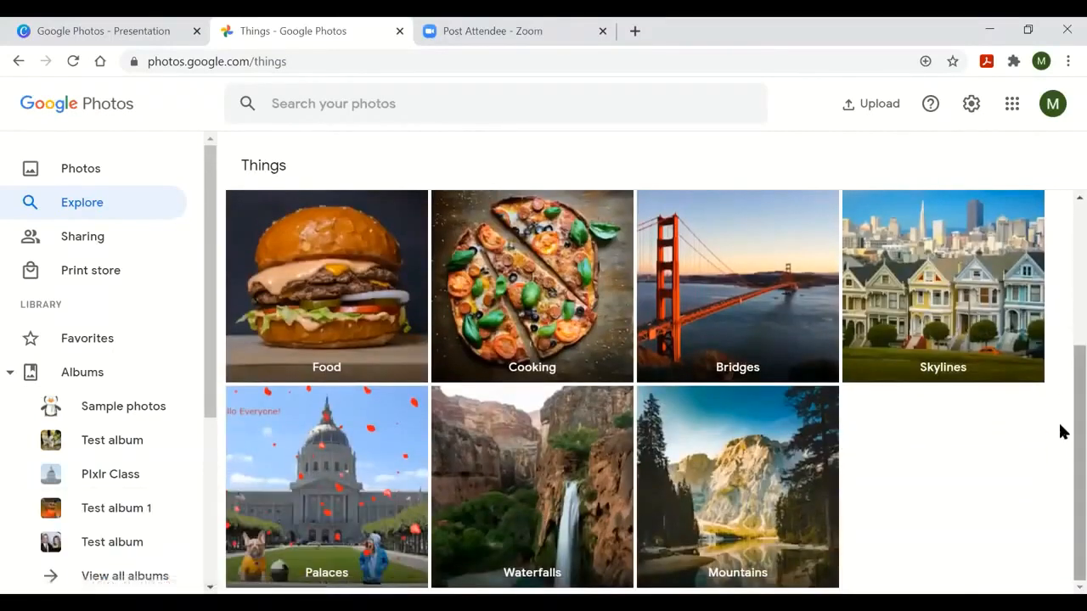
# Go back to the Explore page and examine the activity, creations and categories lists below Things
pyautogui.click(94, 204)
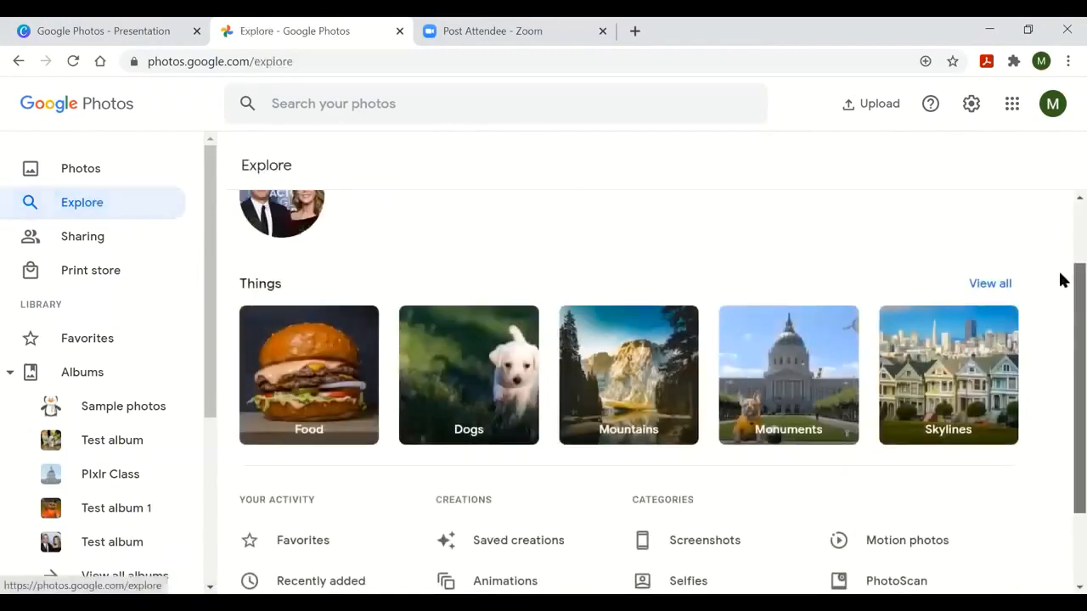
pyautogui.scroll(-2, 1061, 289)
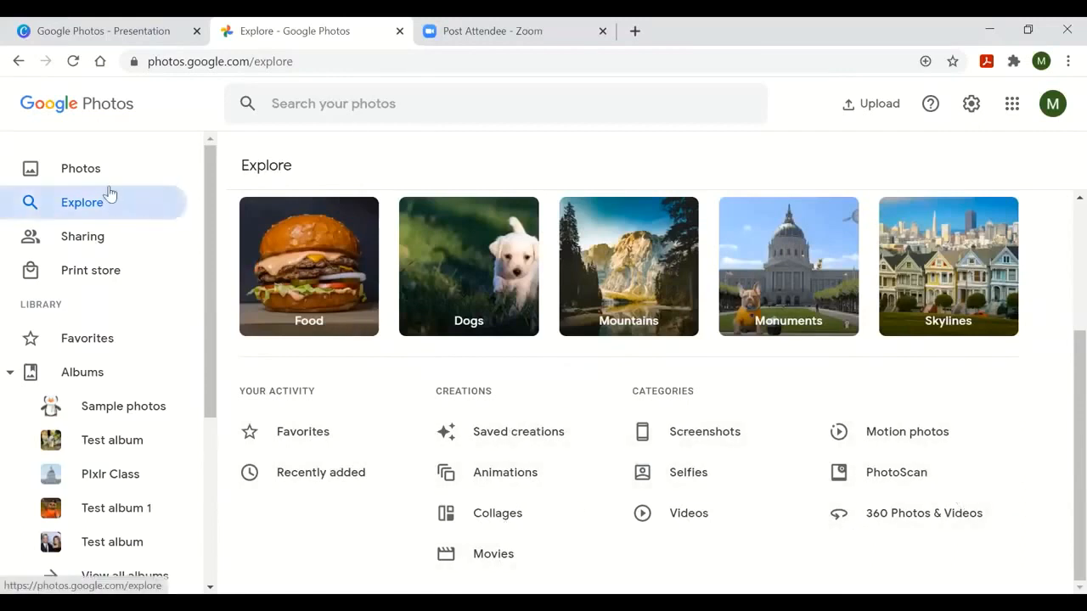
# Open the Sharing page and view the options for the shared Sample photos album without choosing any
pyautogui.click(69, 247)
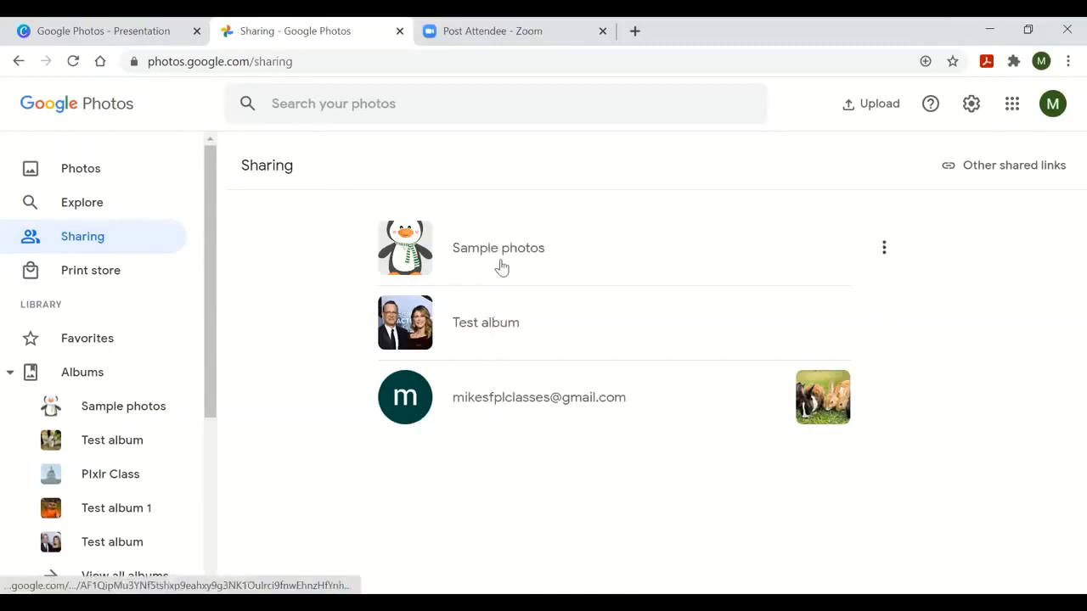
pyautogui.click(883, 248)
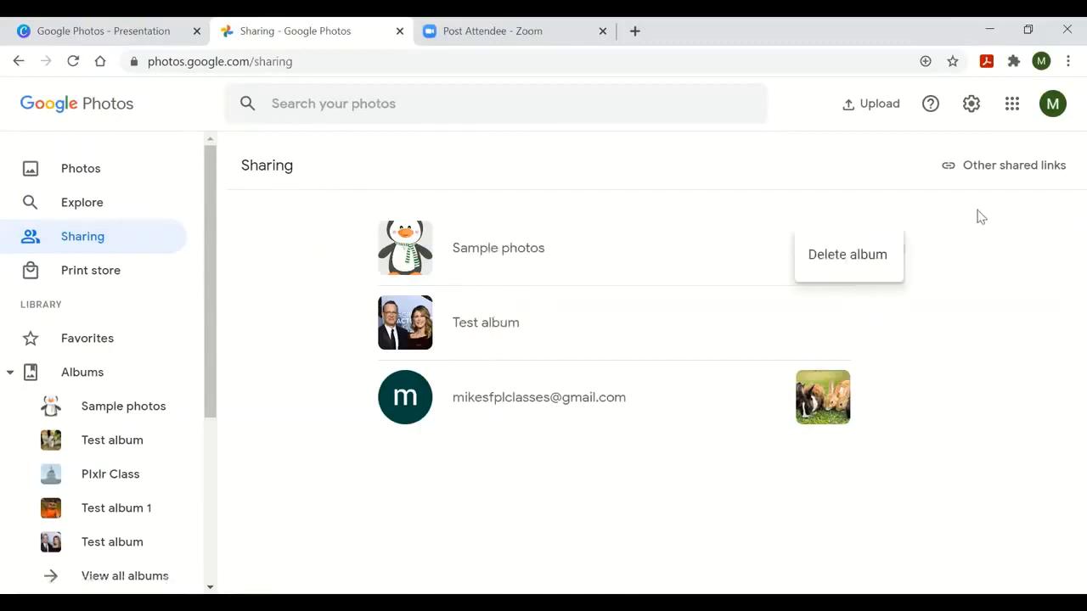
pyautogui.click(977, 216)
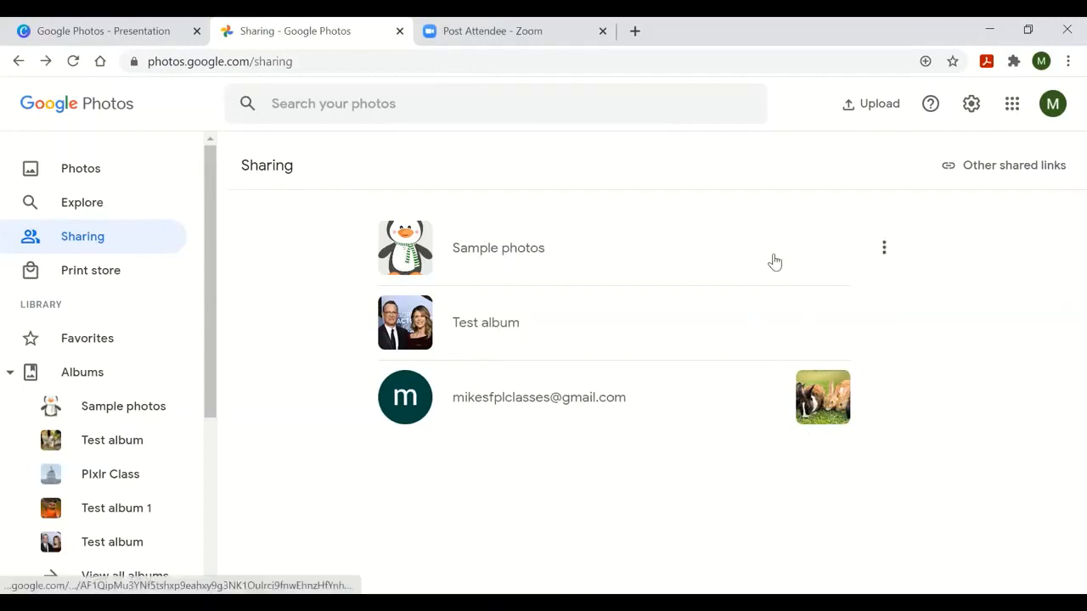
pyautogui.click(884, 249)
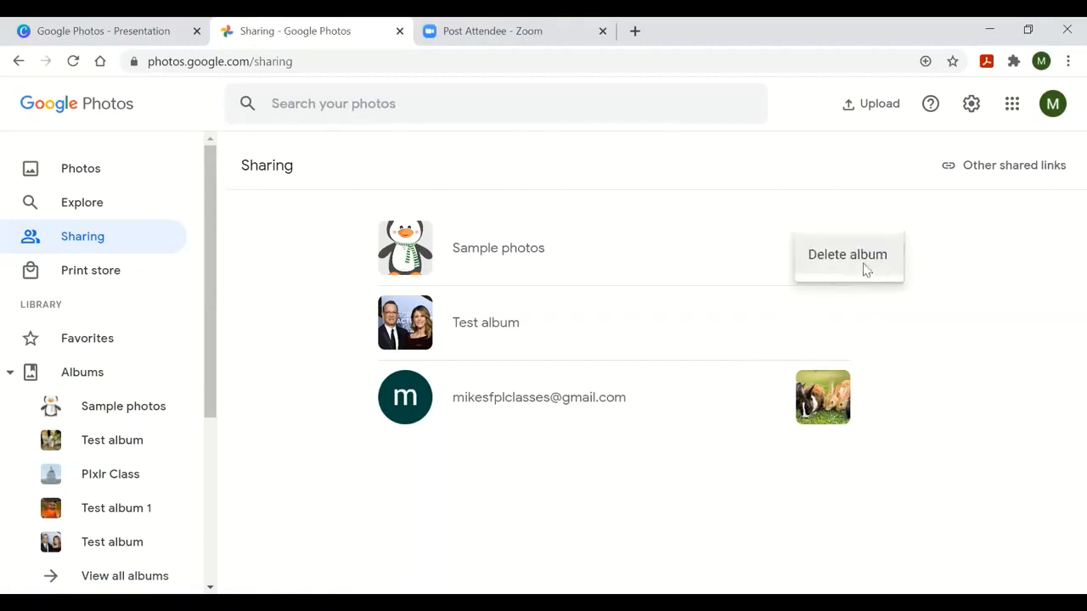
pyautogui.click(1026, 326)
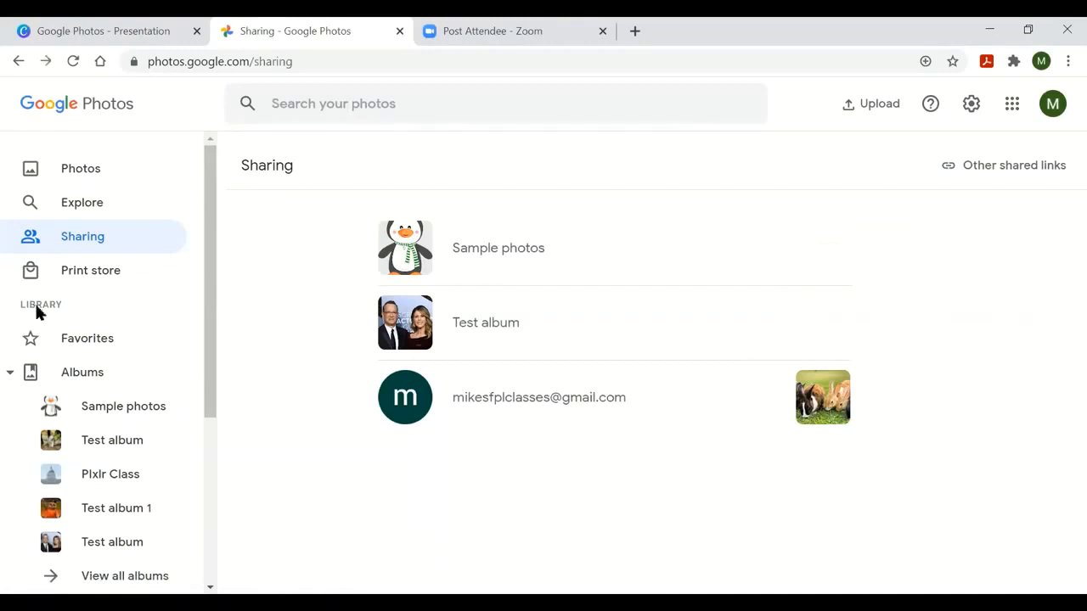
# Open the Print store and examine the photo books, photo prints, premium print series and canvas prints on offer
pyautogui.click(79, 284)
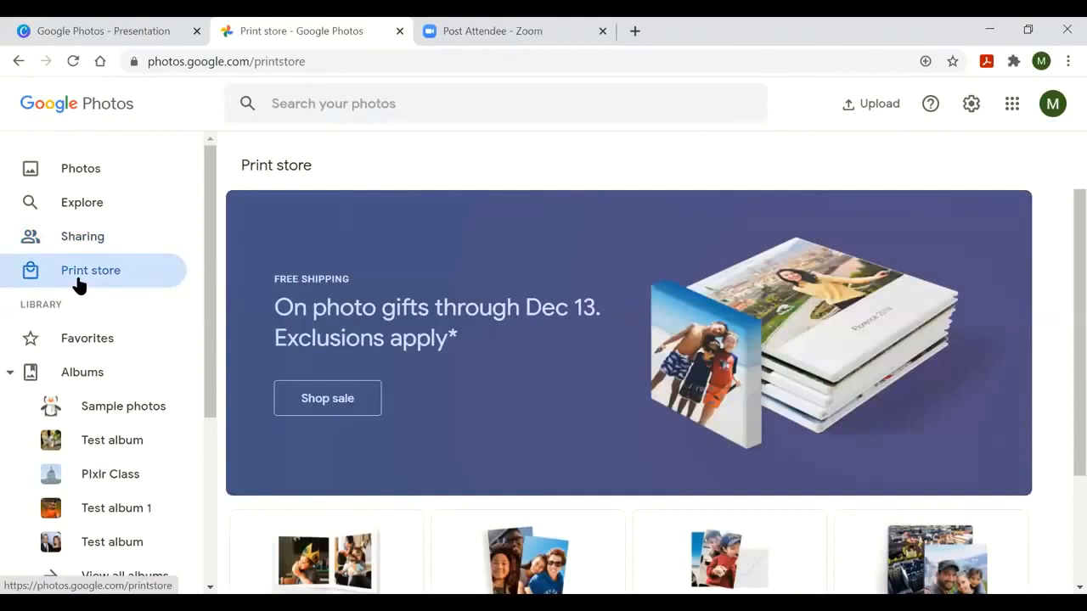
pyautogui.scroll(-1, 1061, 251)
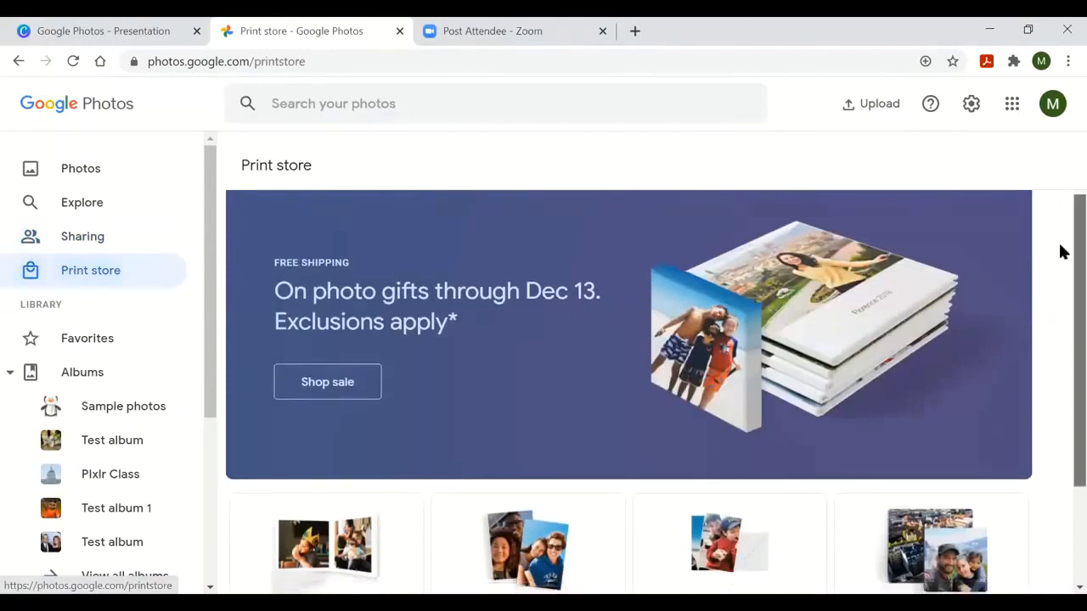
pyautogui.scroll(-1, 1061, 354)
pyautogui.scroll(2, 1061, 280)
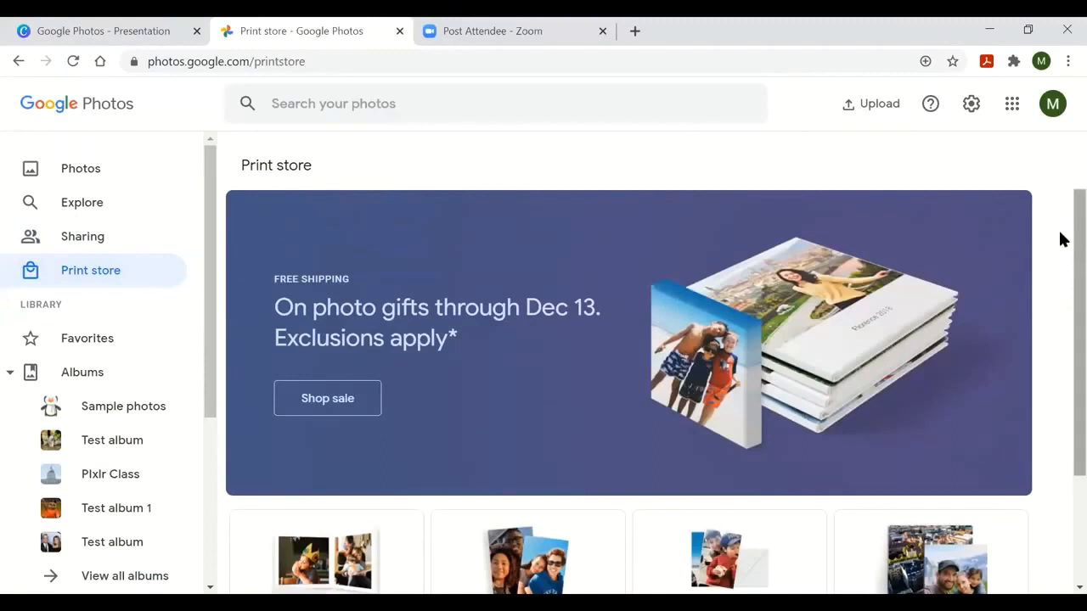
pyautogui.scroll(-2, 1062, 255)
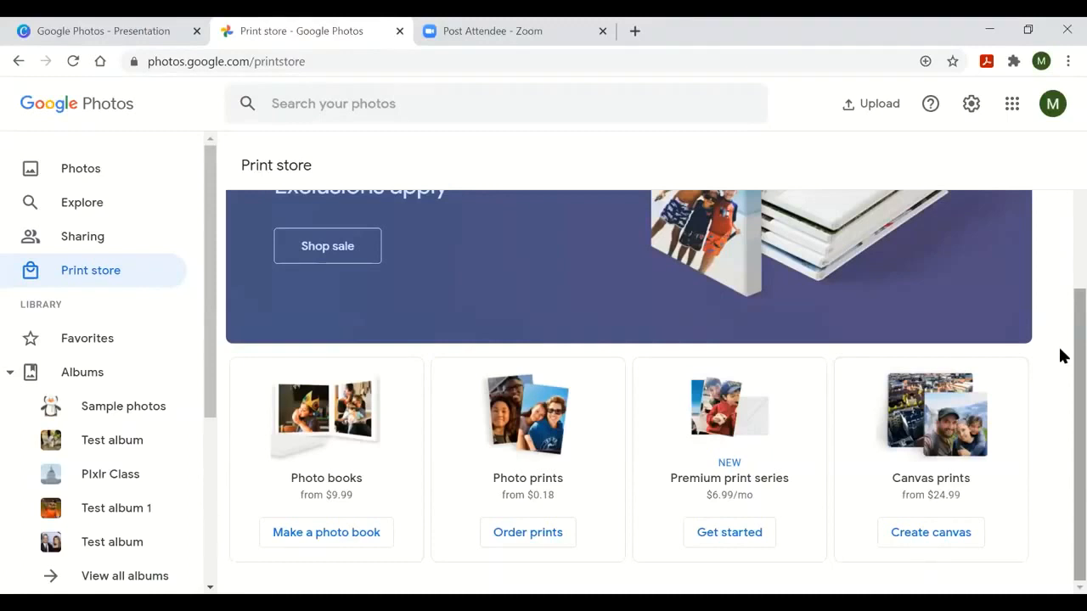
pyautogui.scroll(-2, 210, 287)
pyautogui.moveTo(207, 281); pyautogui.dragTo(78, 182)
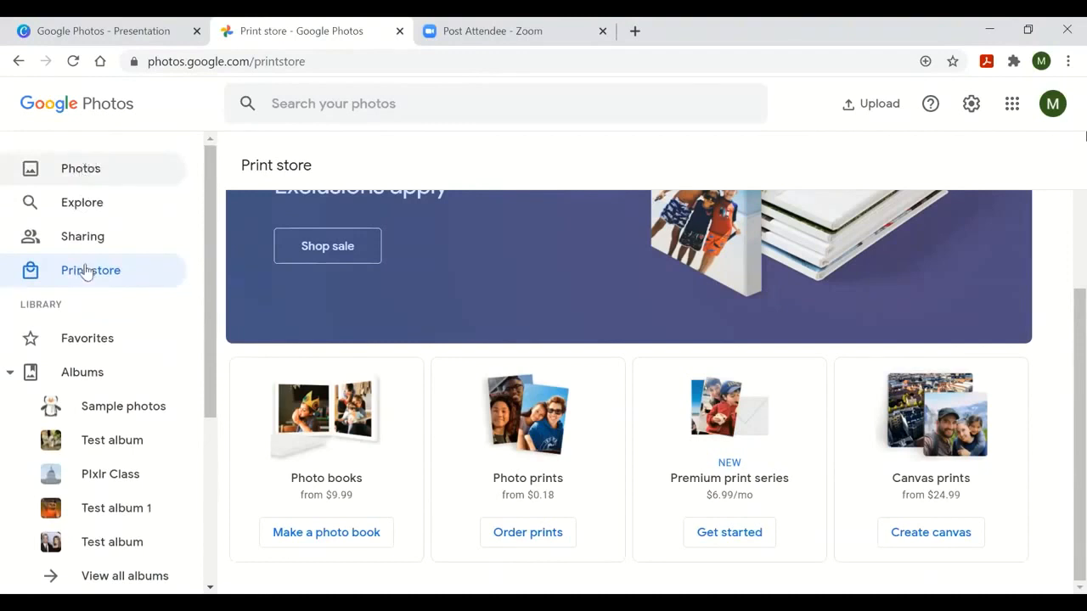
# Open the Favorites page from the library section, view the photos in it and return to the Print store
pyautogui.moveTo(216, 202); pyautogui.dragTo(211, 254)
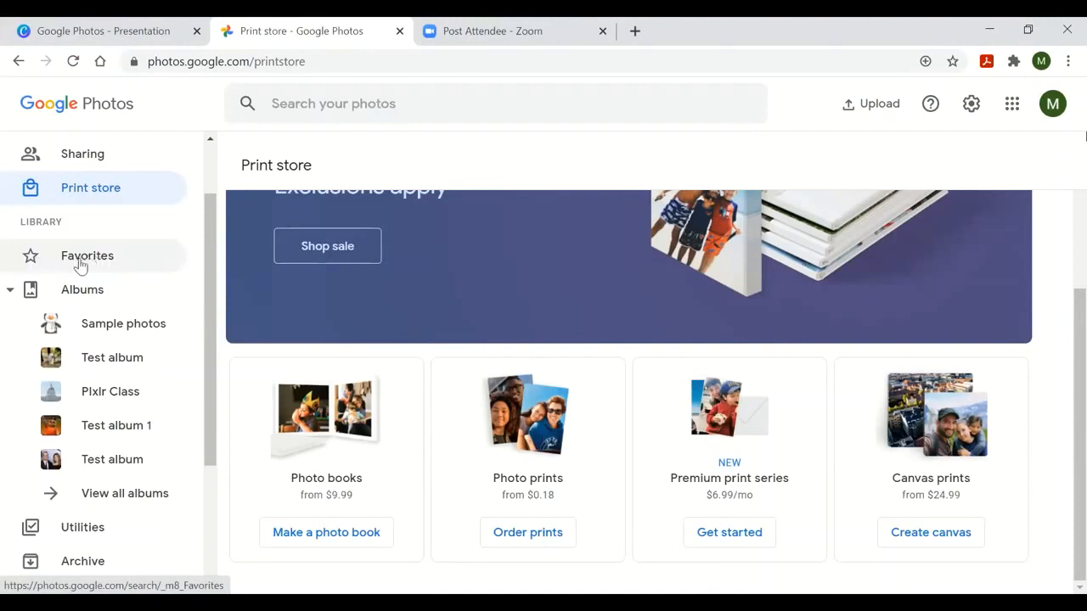
pyautogui.click(79, 265)
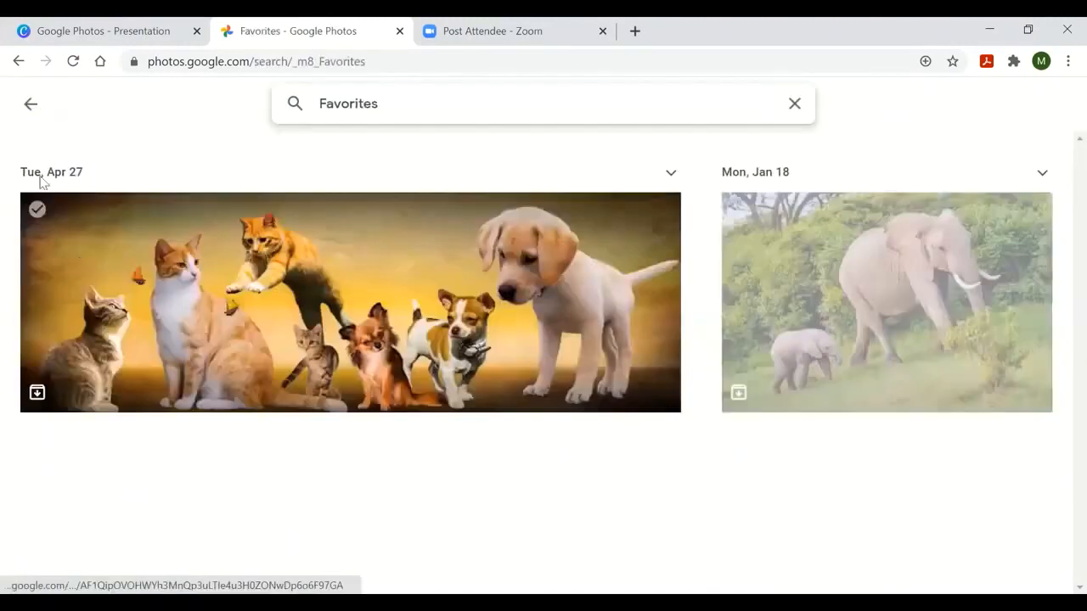
pyautogui.click(31, 112)
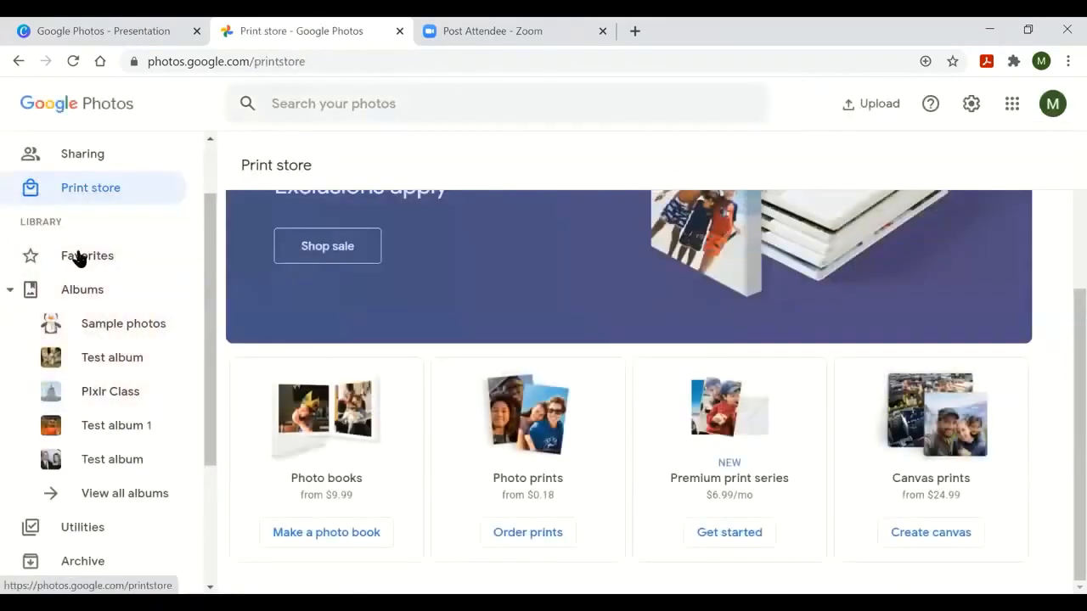
pyautogui.click(77, 255)
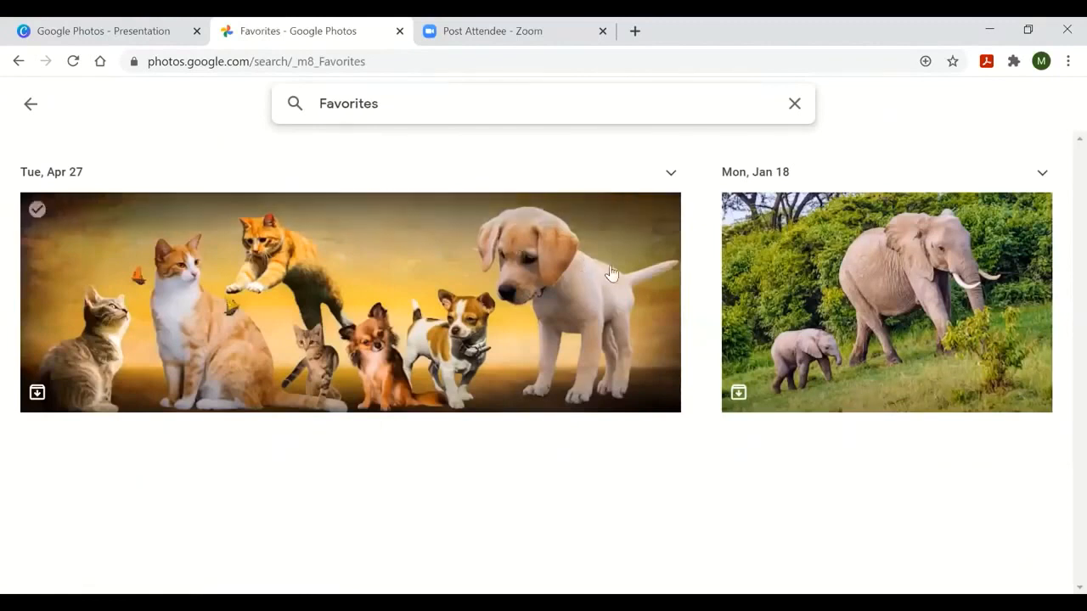
pyautogui.click(30, 107)
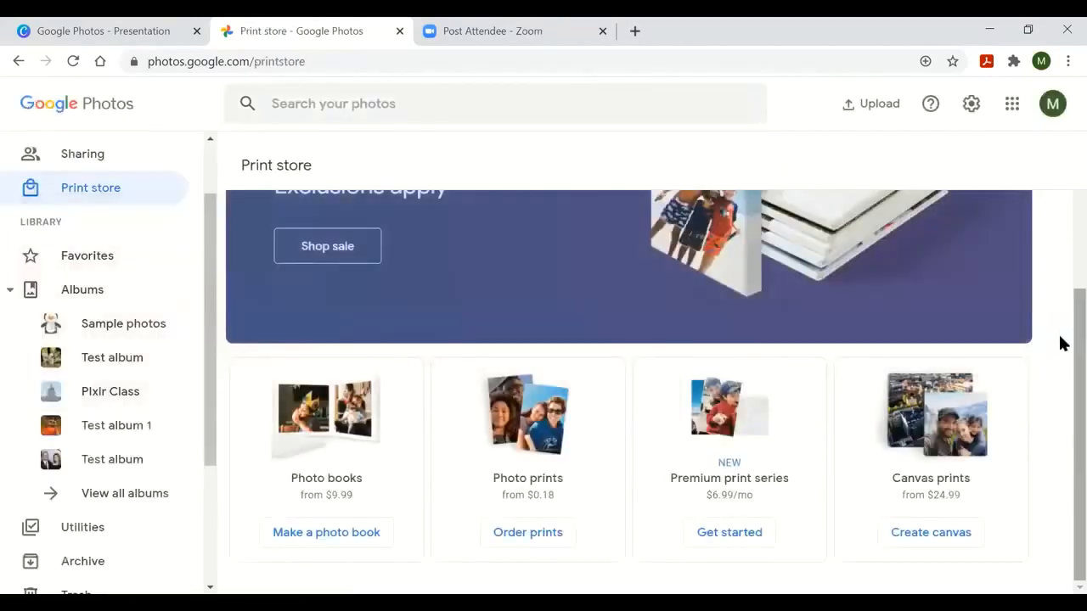
# Mark the photo of the chocolate drip cake with frosting swirls as a favorite and check it on the Favorites page
pyautogui.scroll(2, 1060, 337)
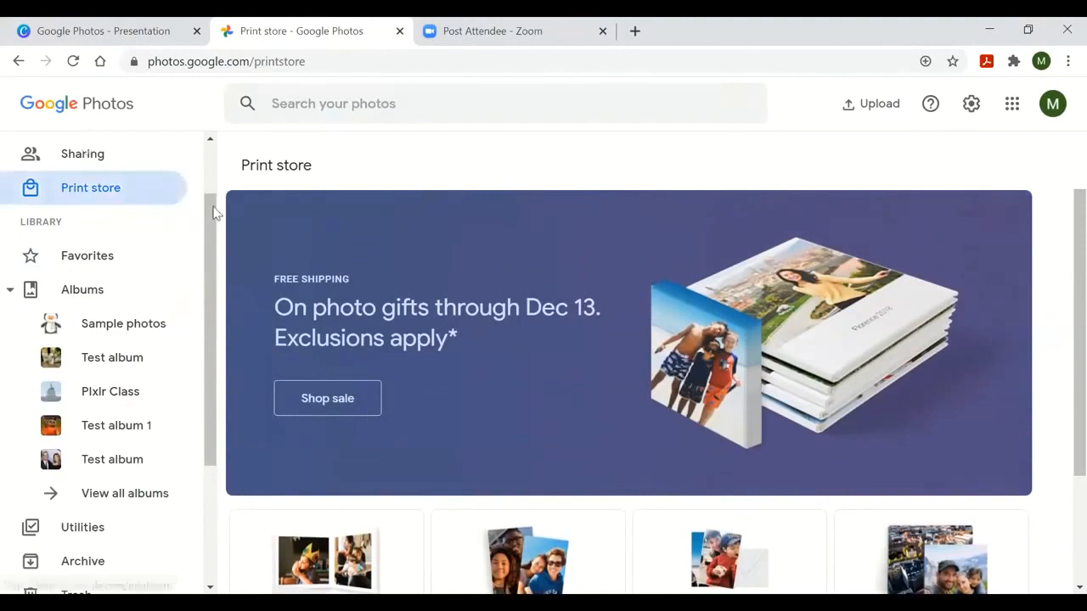
pyautogui.scroll(1, 96, 149)
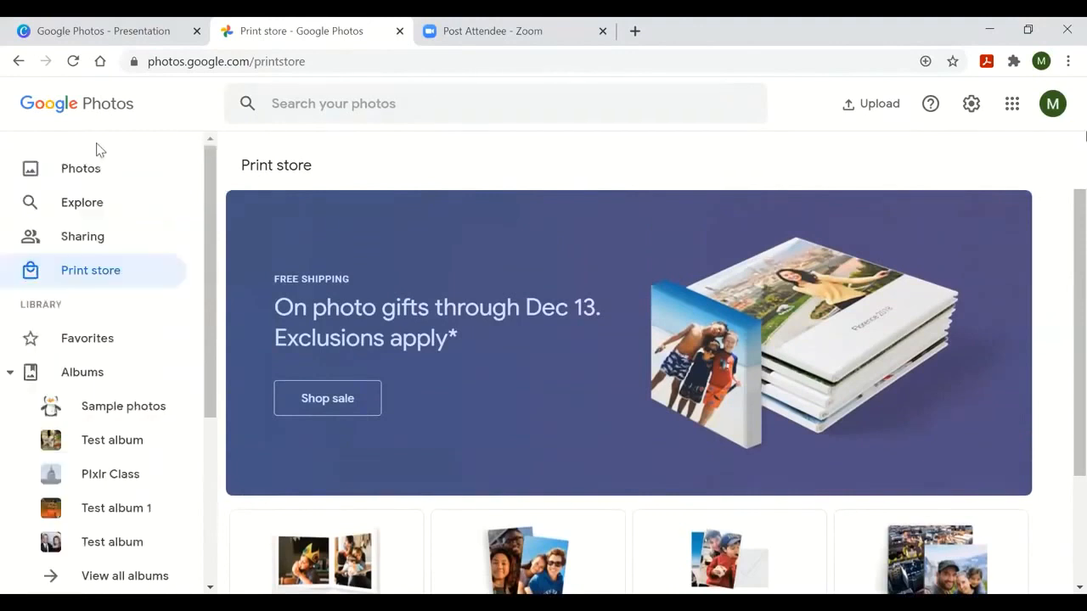
pyautogui.click(64, 176)
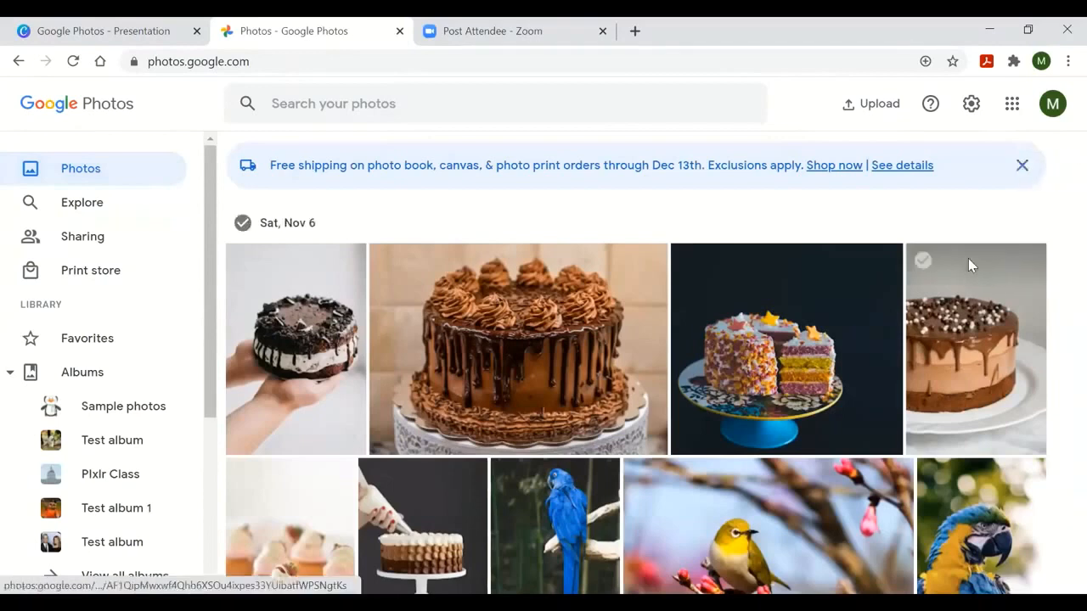
pyautogui.press('Down')
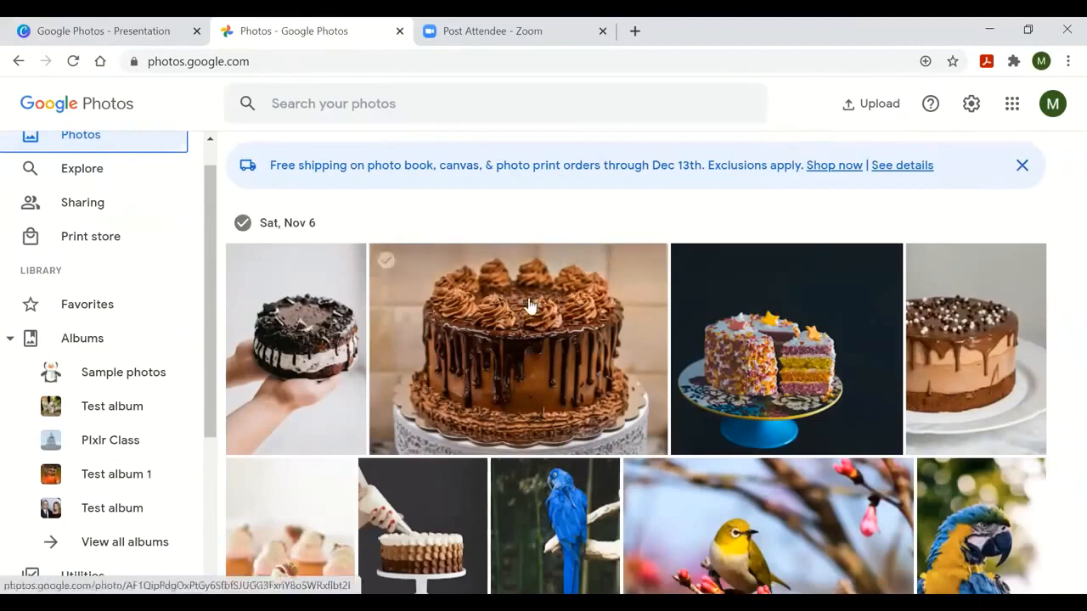
pyautogui.click(429, 290)
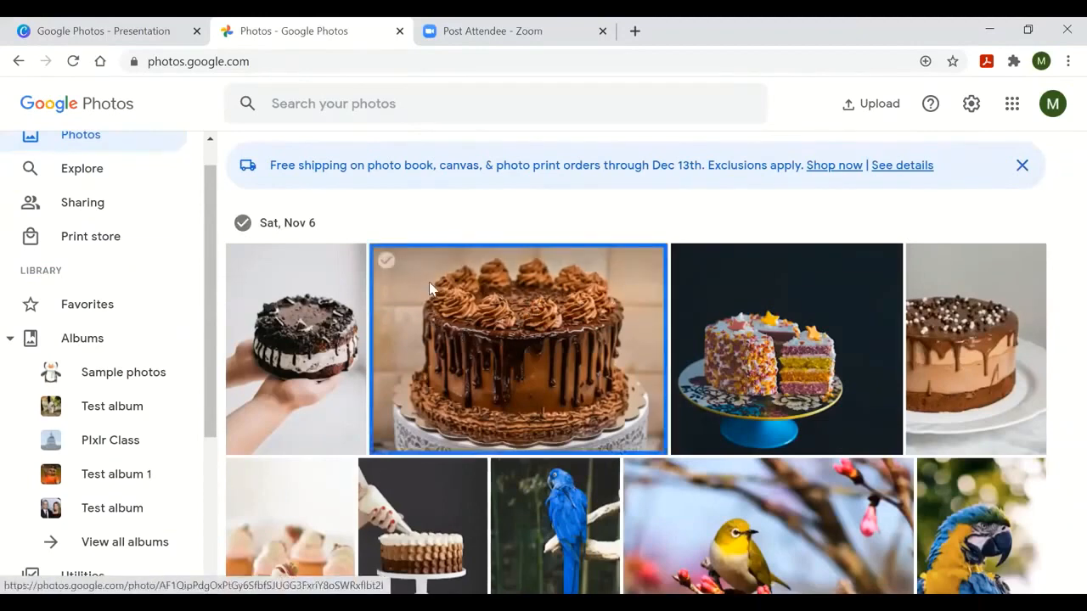
pyautogui.click(428, 282)
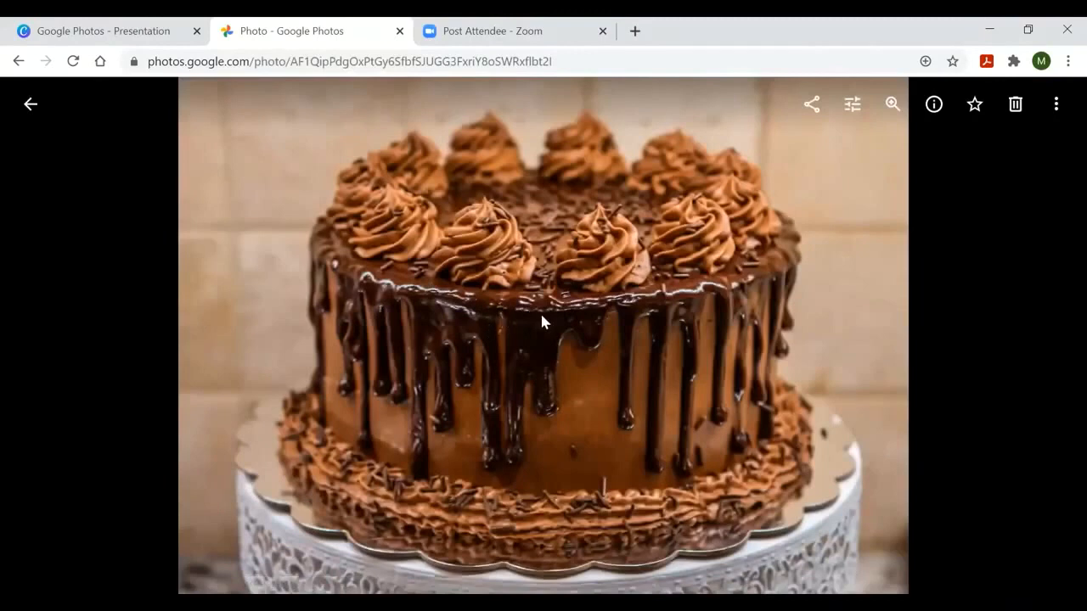
pyautogui.click(976, 107)
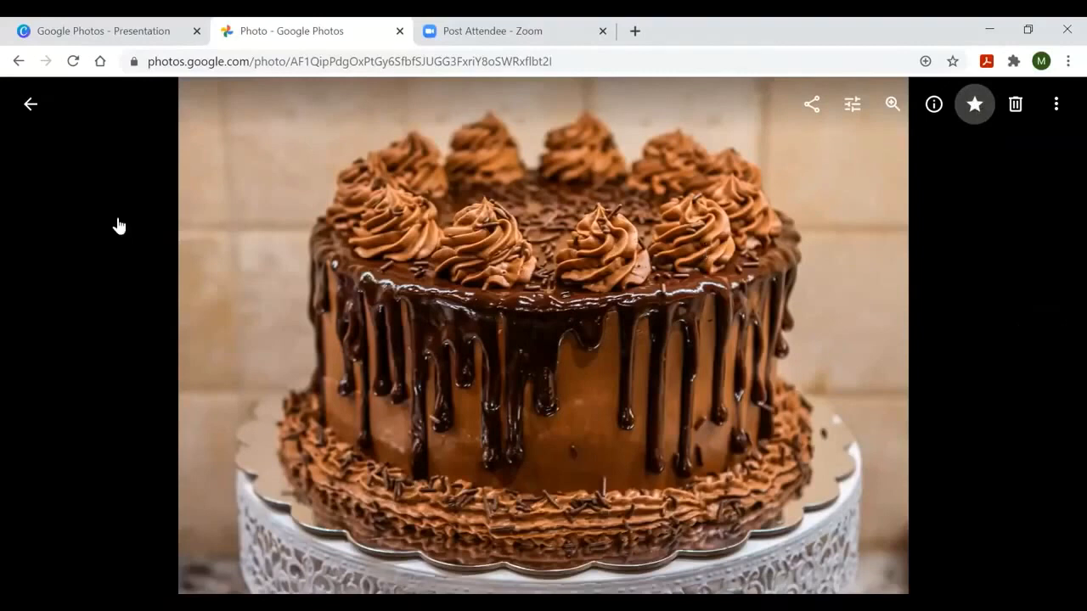
pyautogui.click(30, 105)
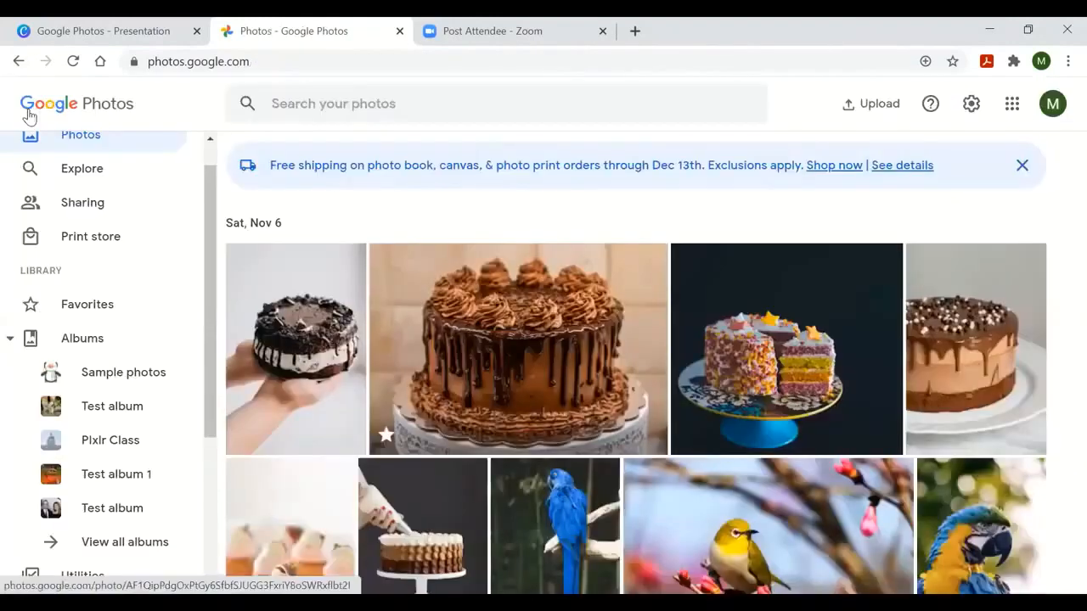
pyautogui.click(66, 311)
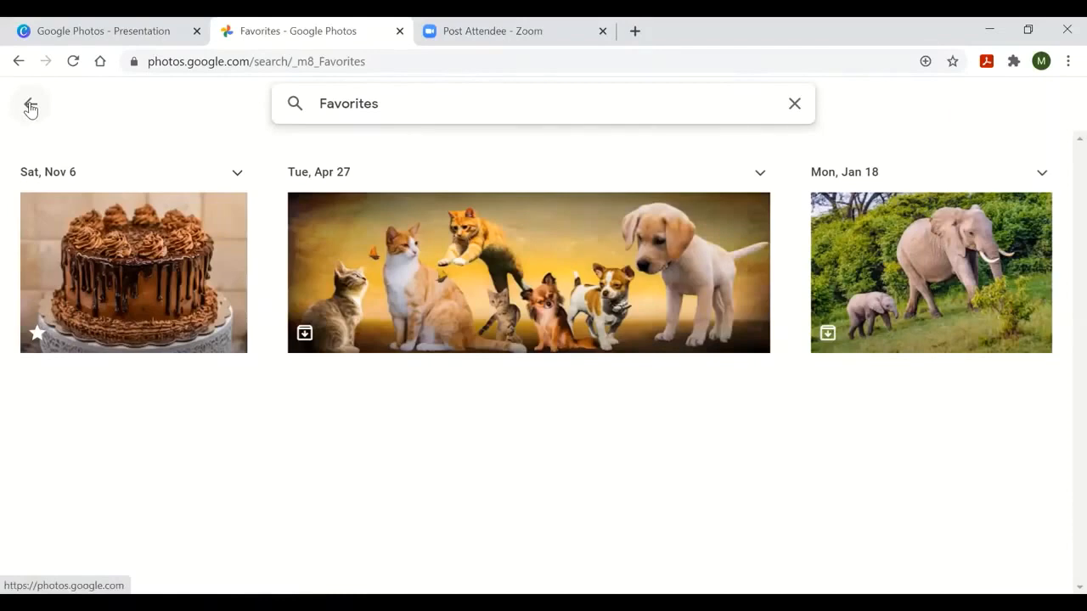
pyautogui.click(30, 106)
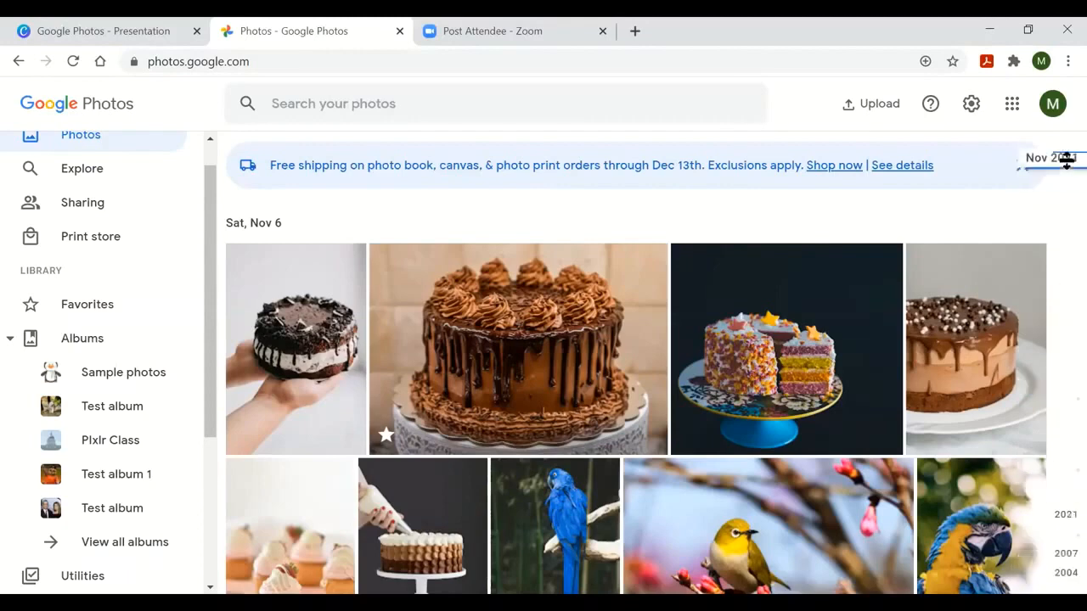
# Browse the photo timeline from November 2021 back to May 2007 and return to the most recent photos
pyautogui.scroll(-4, 1067, 163)
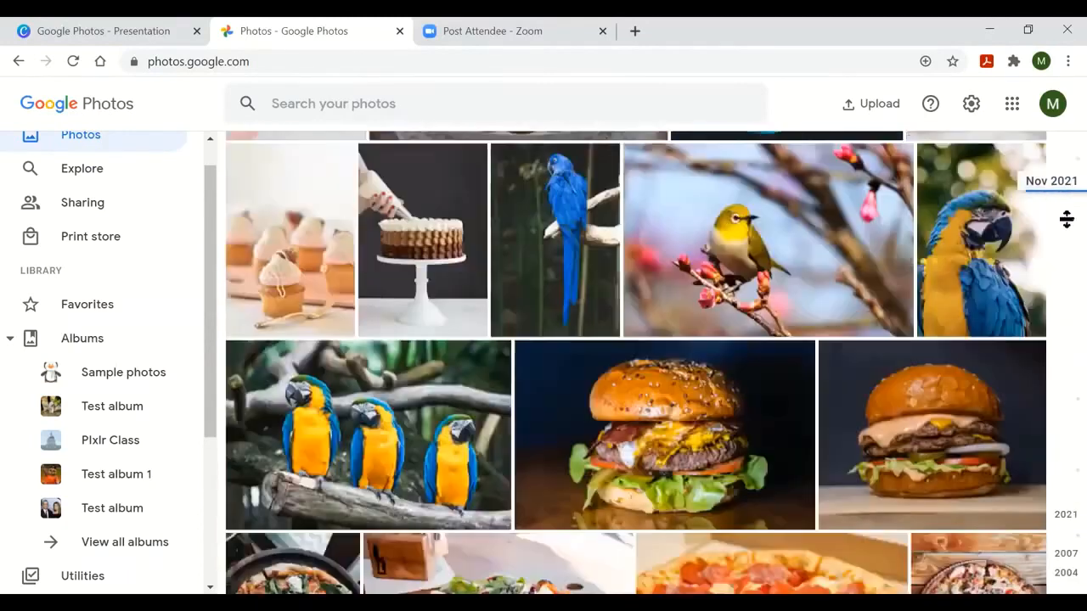
pyautogui.moveTo(1067, 219); pyautogui.dragTo(1063, 550)
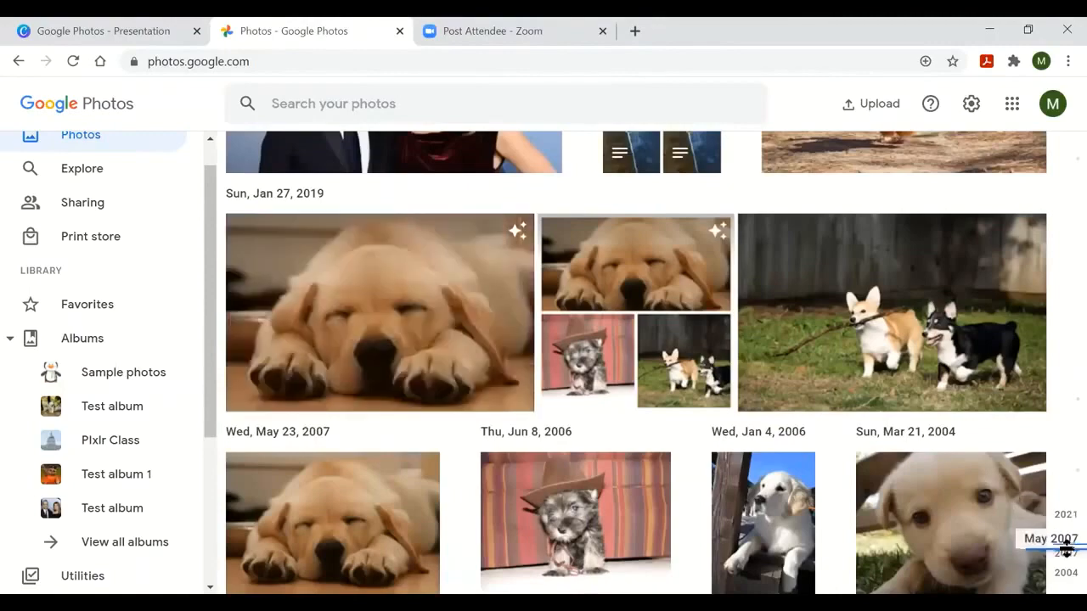
pyautogui.moveTo(1066, 543); pyautogui.dragTo(1067, 141)
pyautogui.scroll(-2, 193, 245)
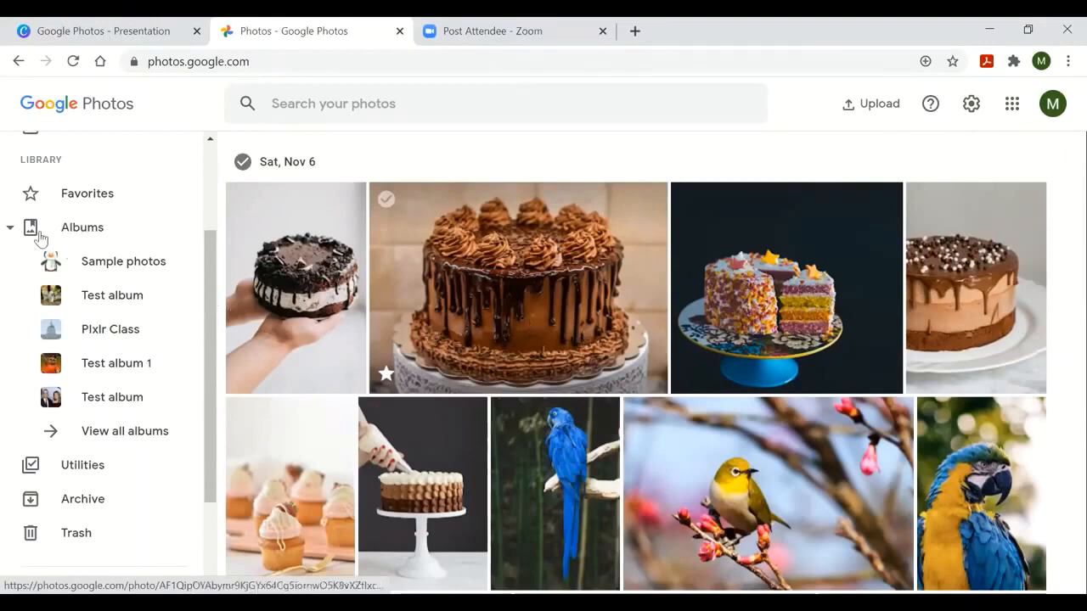
# Open the Albums page, view the Test album with the white dog cover and return to the album list
pyautogui.moveTo(206, 233); pyautogui.dragTo(180, 203)
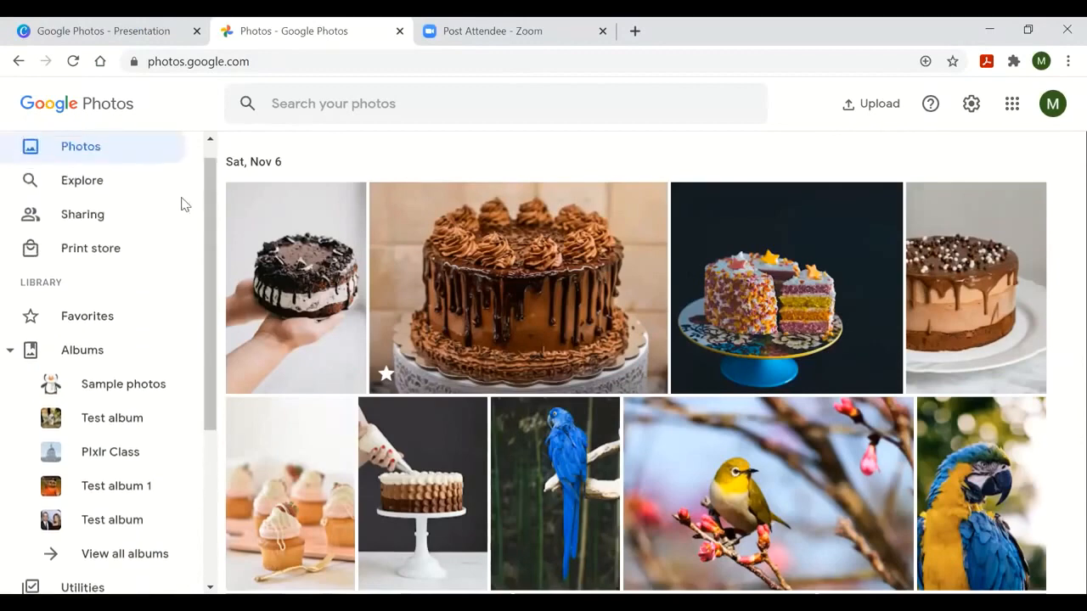
pyautogui.click(73, 359)
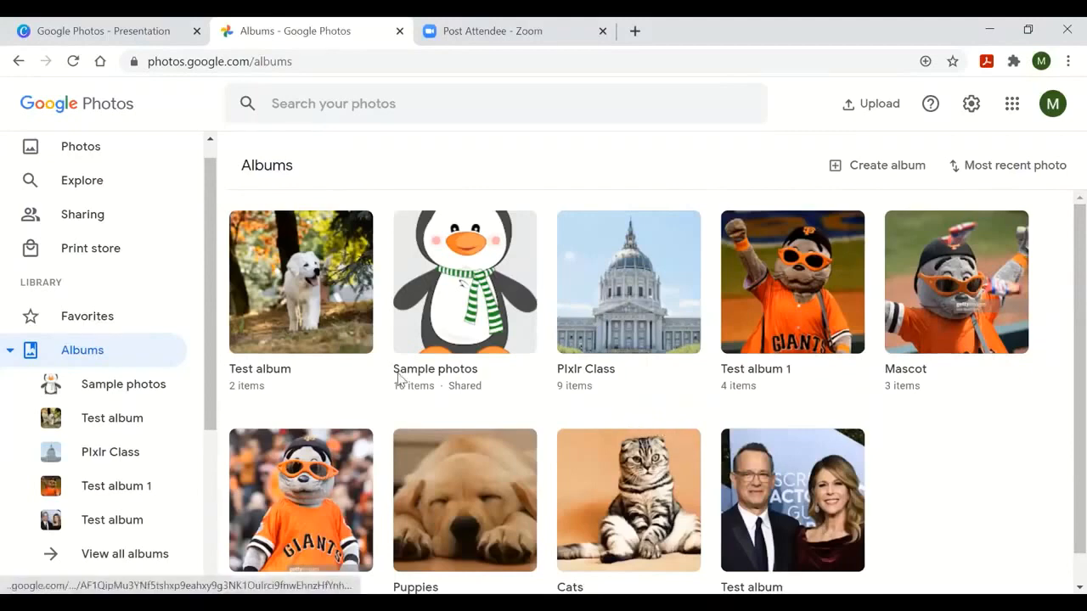
pyautogui.click(310, 252)
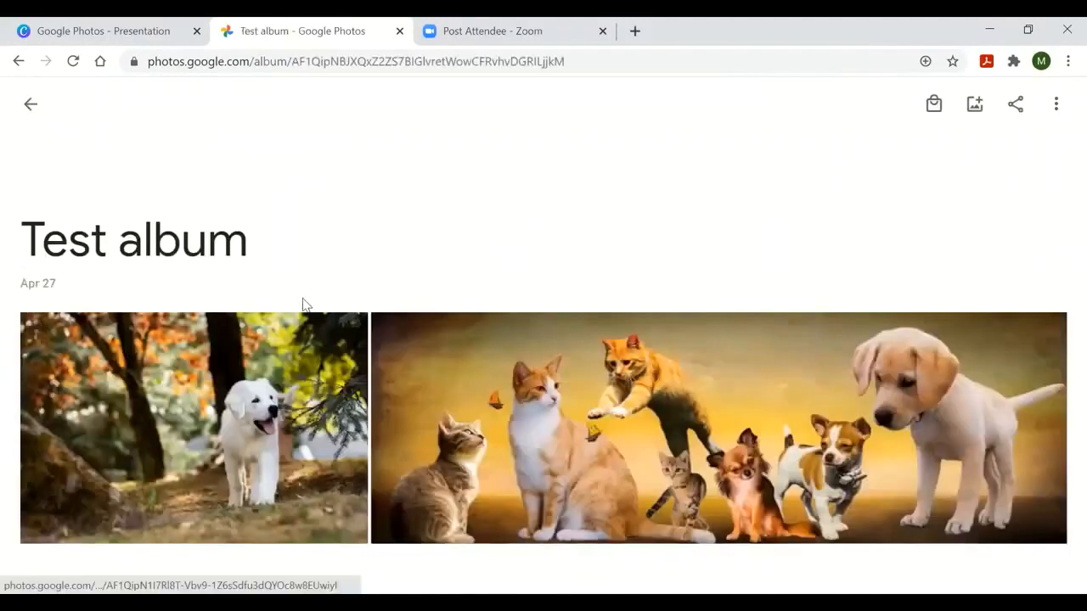
pyautogui.click(29, 101)
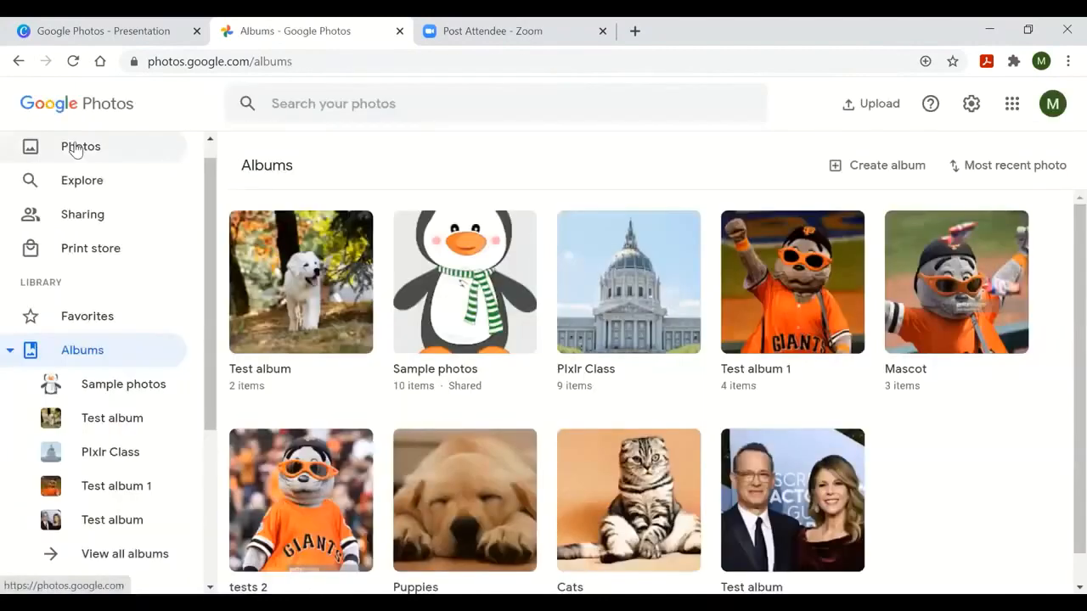
# Look through the shared Sample photos album, return to the Albums page and examine the full album list
pyautogui.click(438, 281)
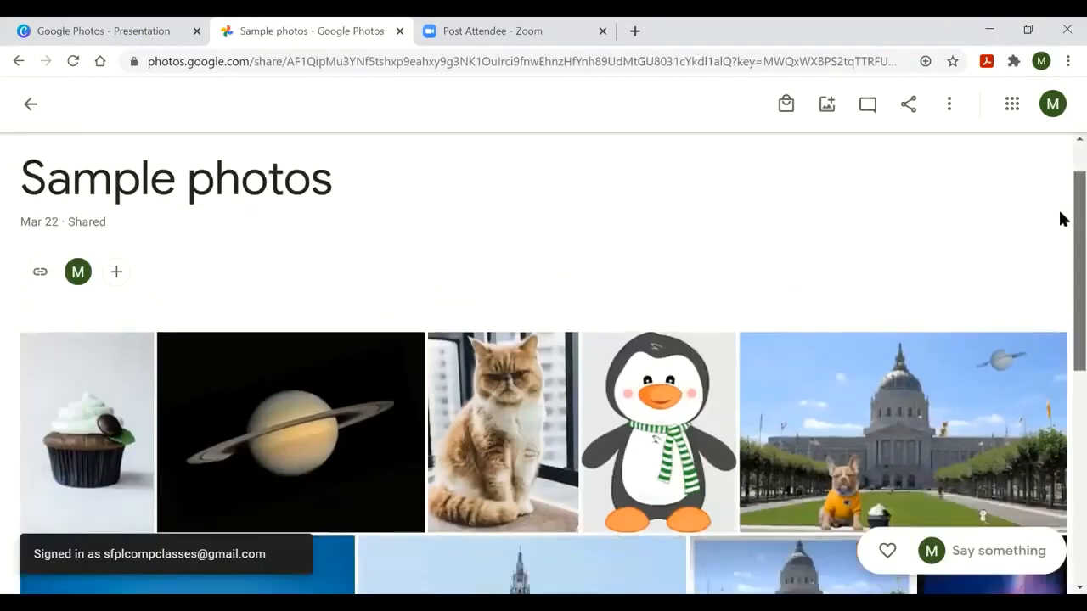
pyautogui.scroll(-5, 1060, 255)
pyautogui.scroll(5, 1062, 368)
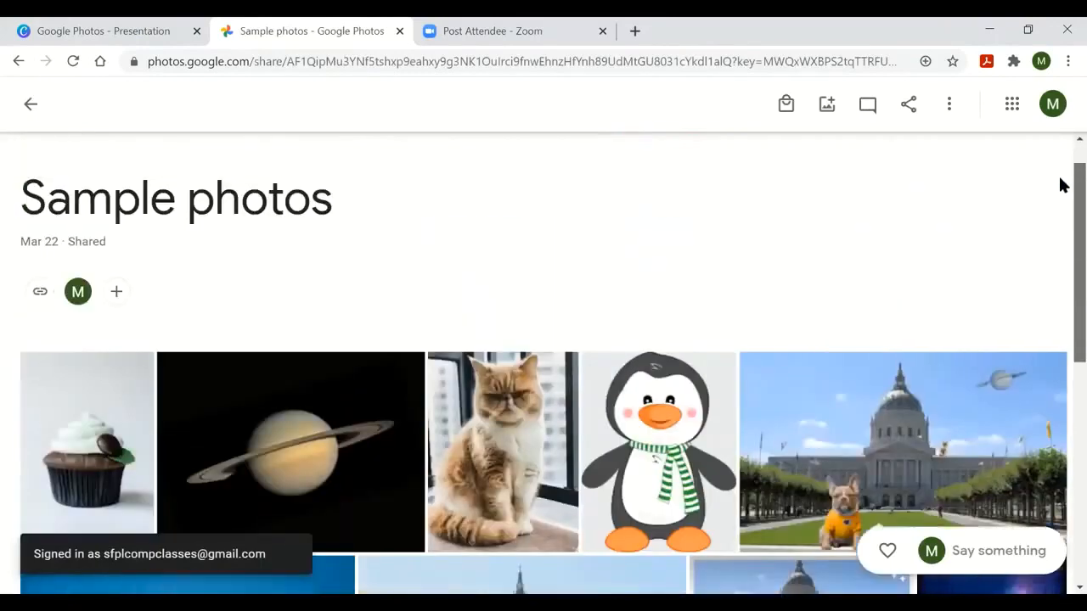
pyautogui.click(24, 111)
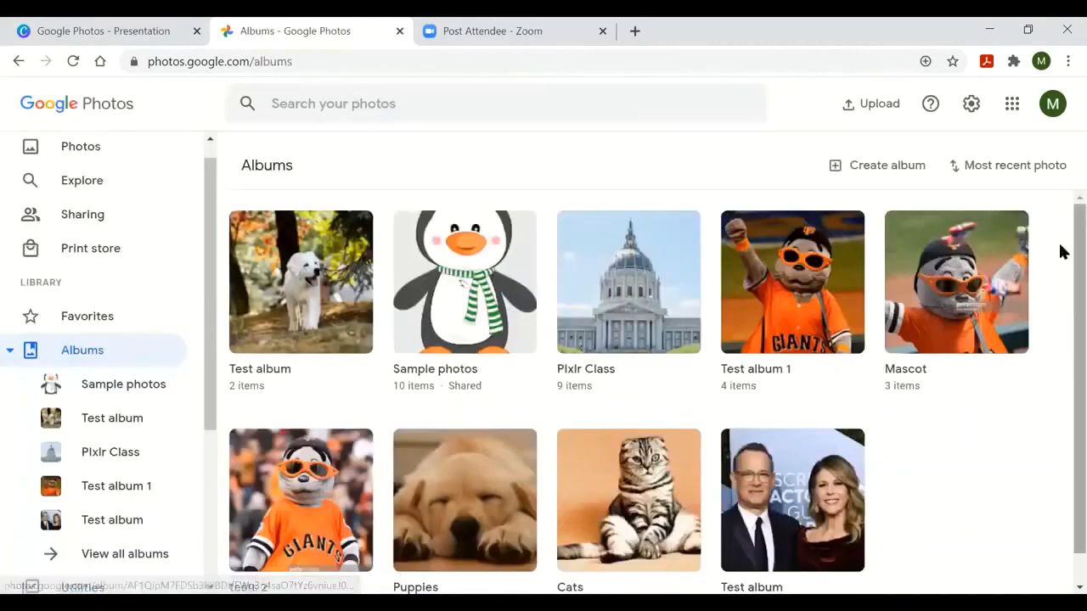
pyautogui.scroll(-1, 1059, 293)
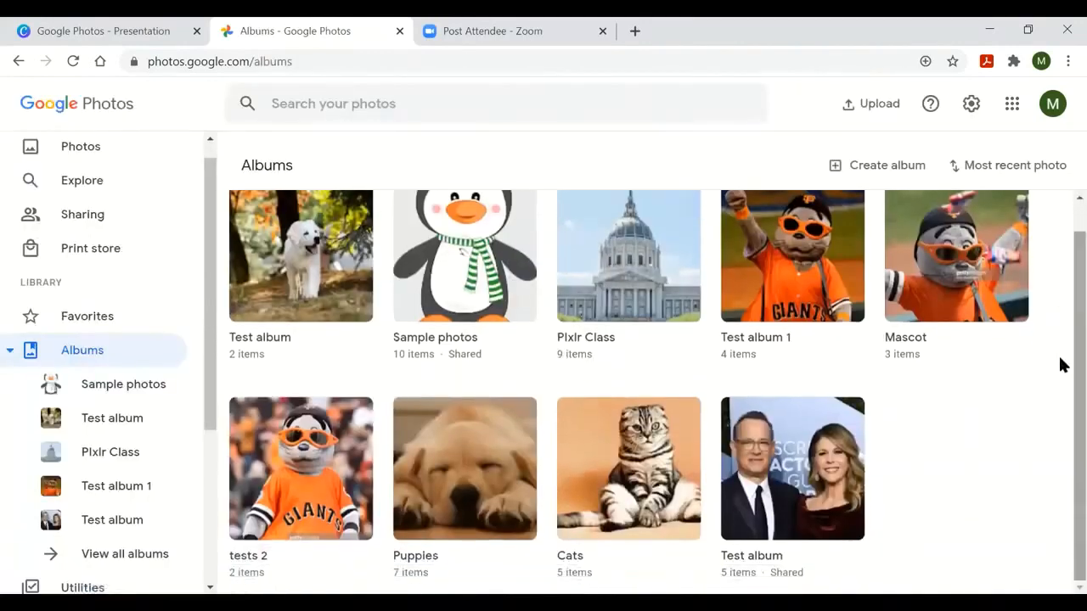
pyautogui.scroll(1, 1060, 267)
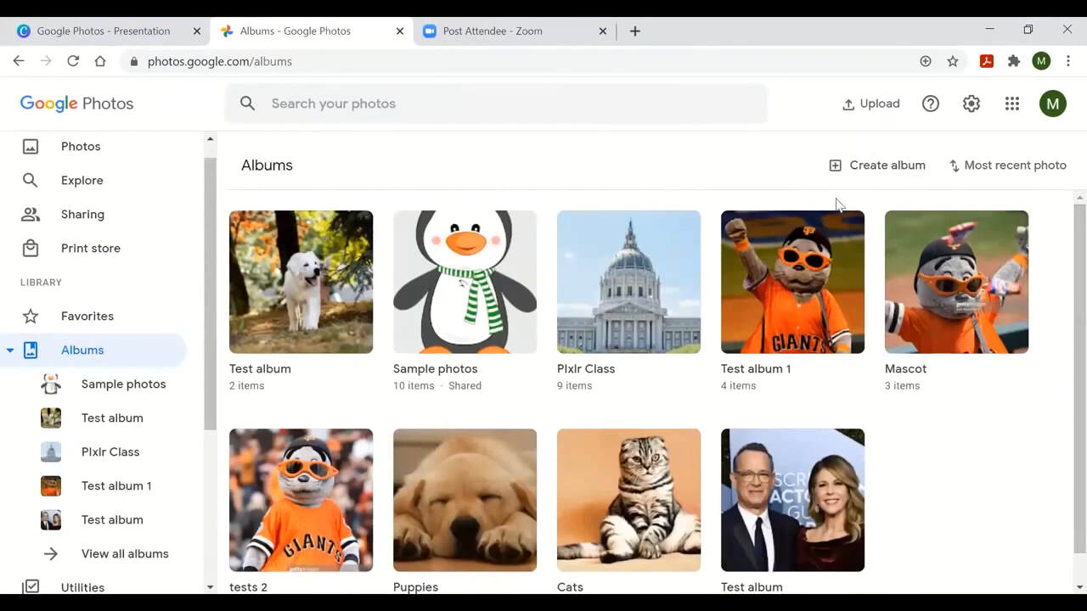
# Create a new album titled "Sample album"
pyautogui.click(872, 174)
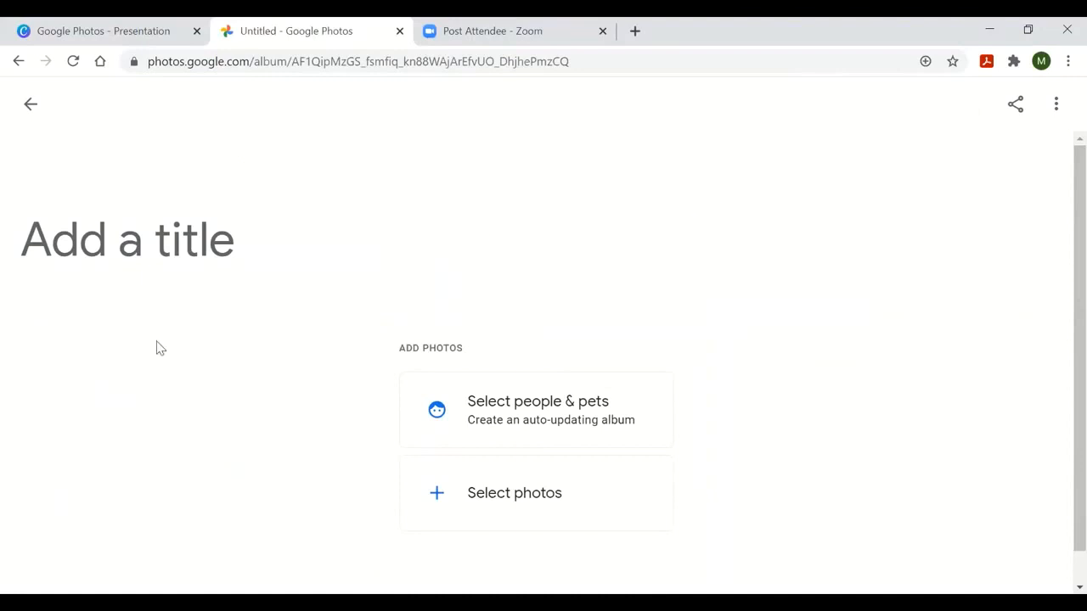
pyautogui.click(116, 251)
pyautogui.write('S')
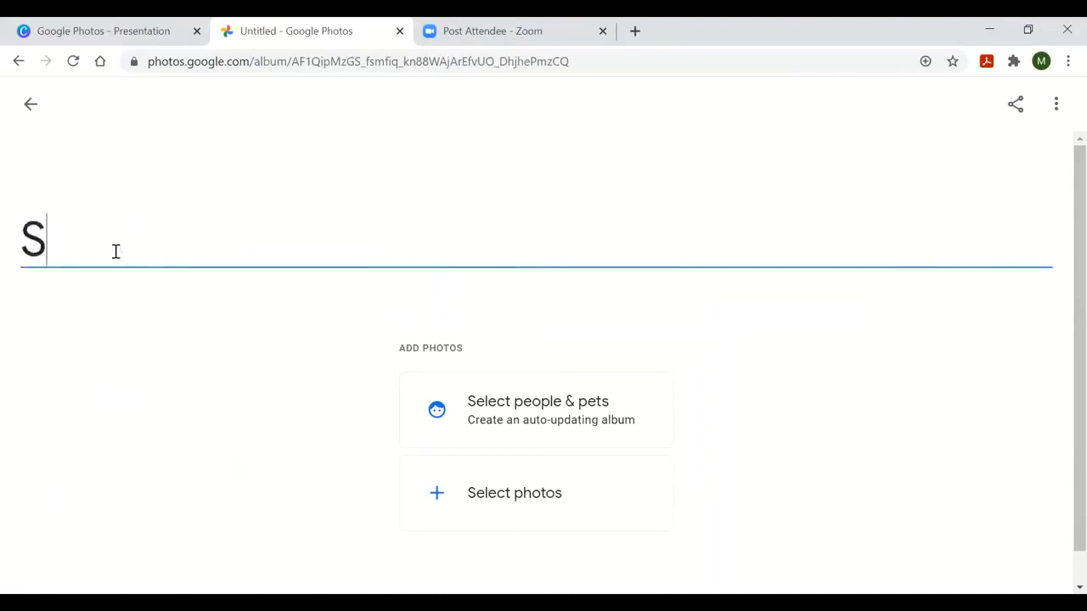
pyautogui.write('ample ad')
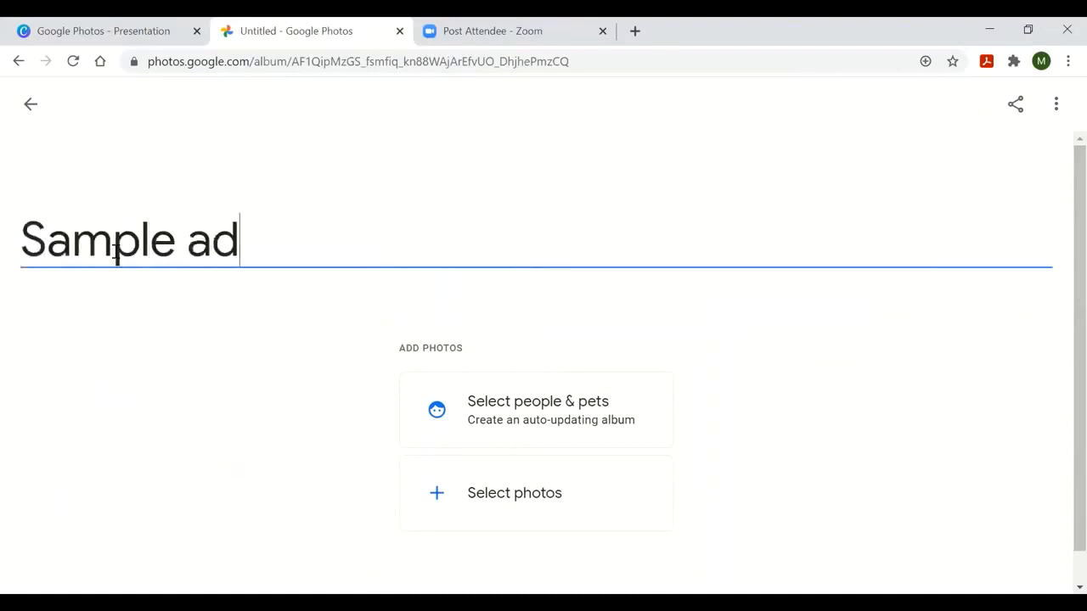
pyautogui.write('ult')
pyautogui.press('BackSpace')
pyautogui.press('BackSpace')
pyautogui.press('BackSpace')
pyautogui.press('BackSpace')
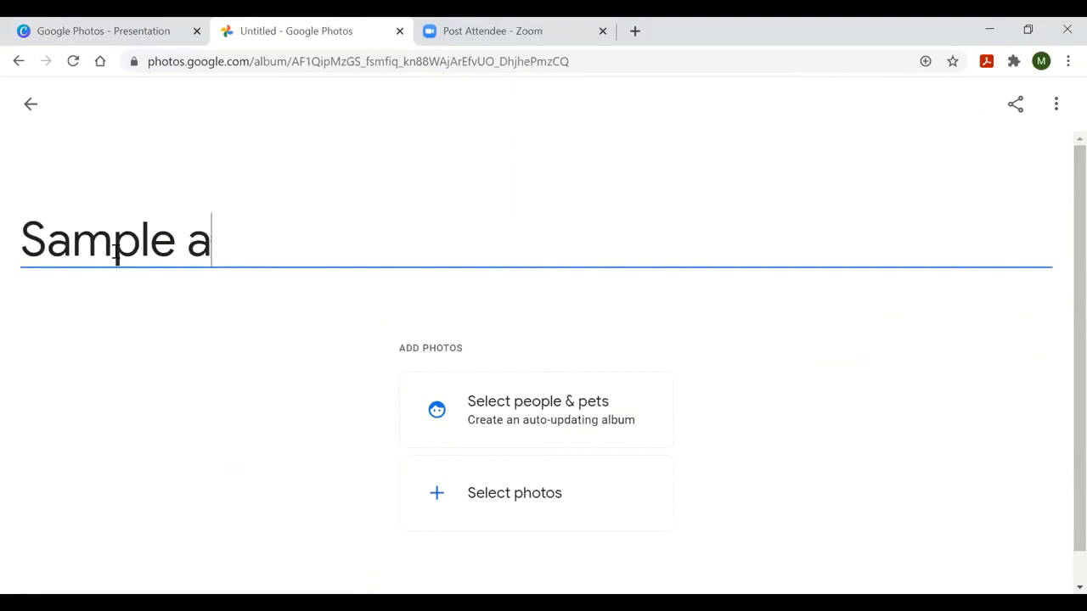
pyautogui.write('lbum')
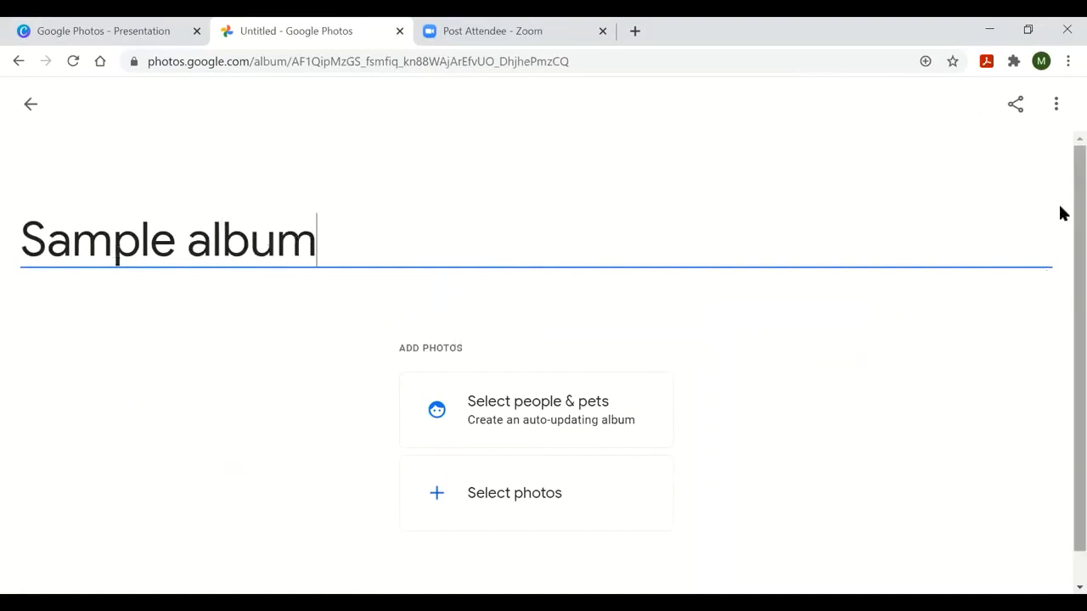
pyautogui.click(1059, 219)
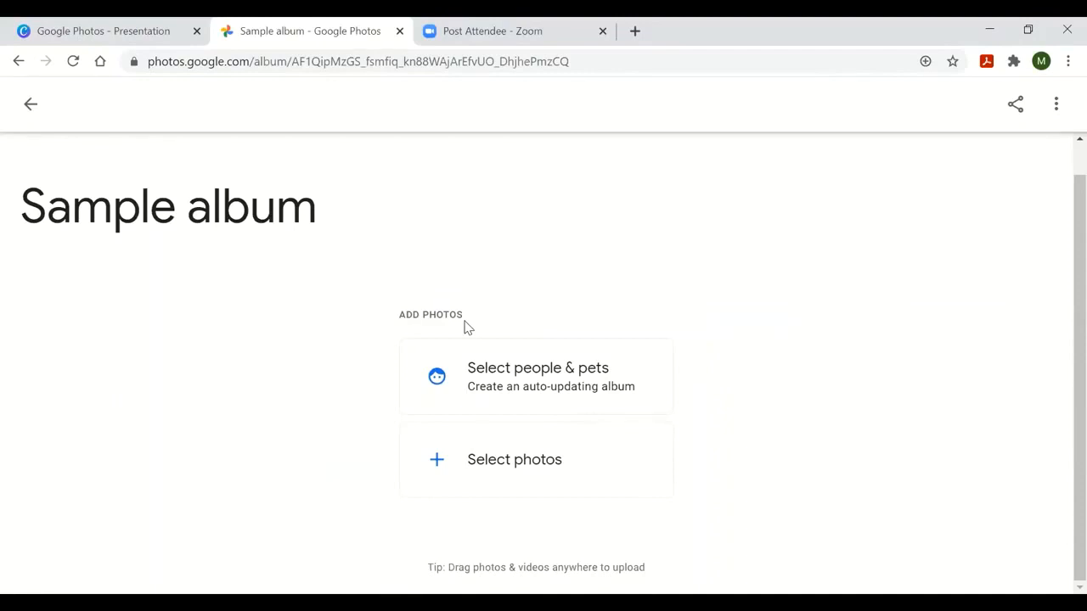
# Open the photo selection for the Sample album and go down to the burger and pizza photos from November 2021
pyautogui.click(456, 467)
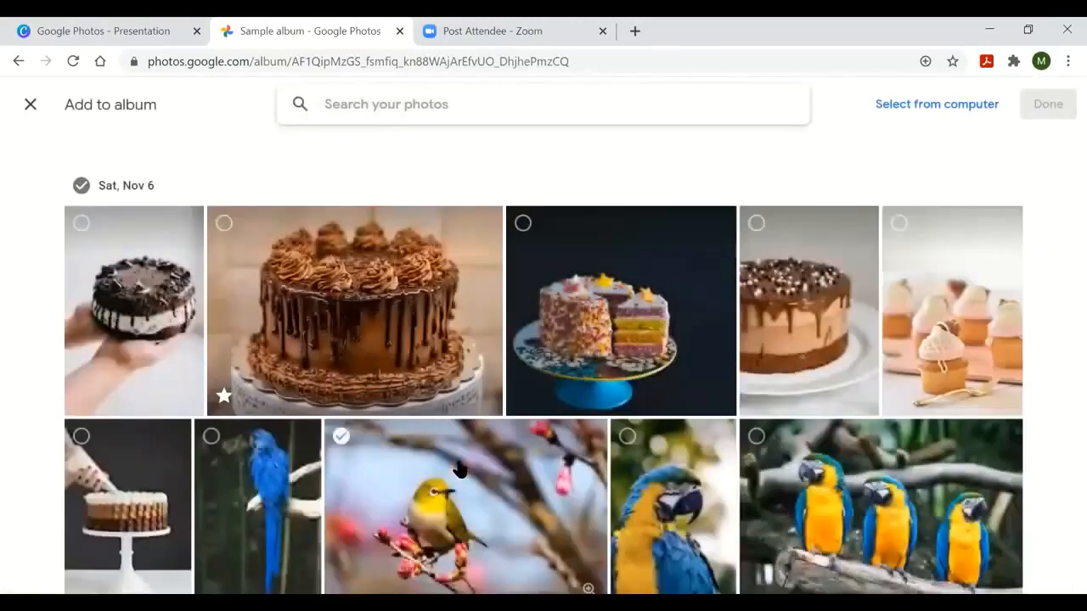
pyautogui.moveTo(1065, 142)
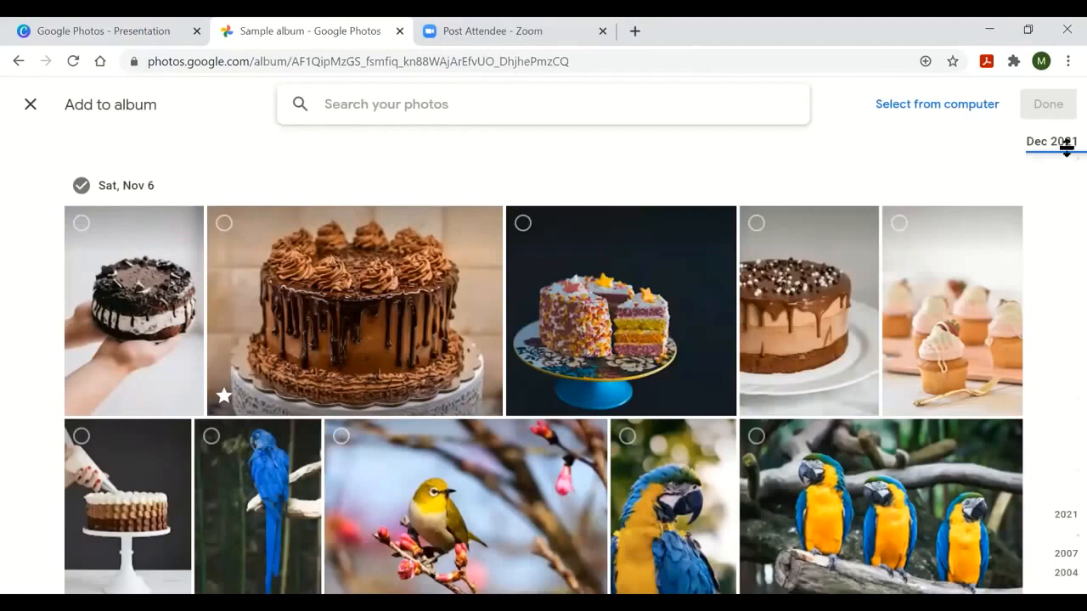
pyautogui.click(1066, 186)
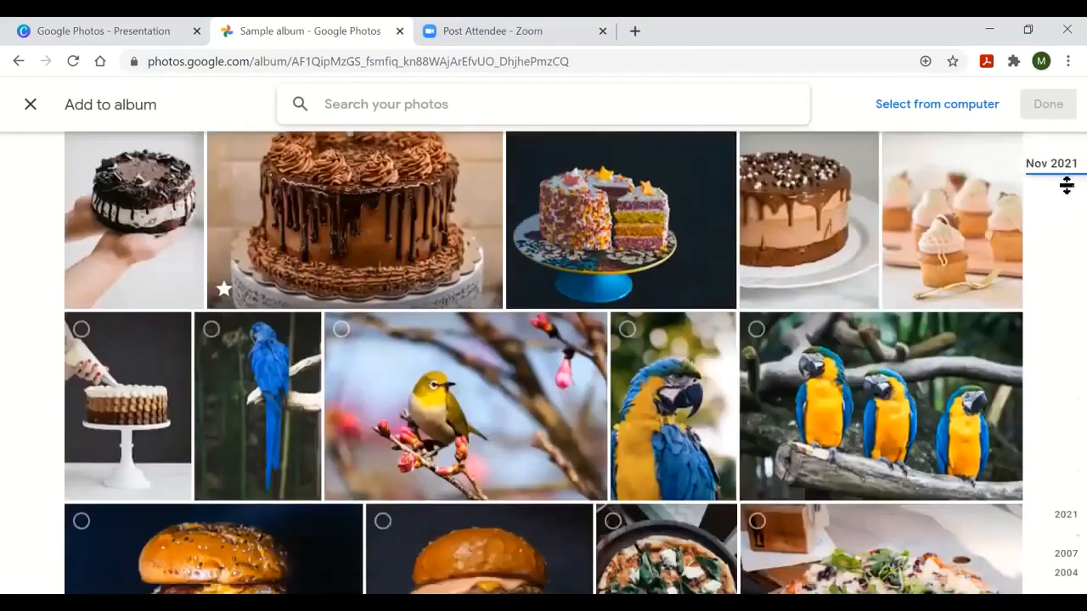
pyautogui.moveTo(1067, 185)
pyautogui.mouseDown()
pyautogui.moveTo(1062, 253)
pyautogui.moveTo(1057, 208)
pyautogui.mouseUp()
# Select the two burger photos and the two pizza photos in the same row for the Sample album
pyautogui.click(129, 316)
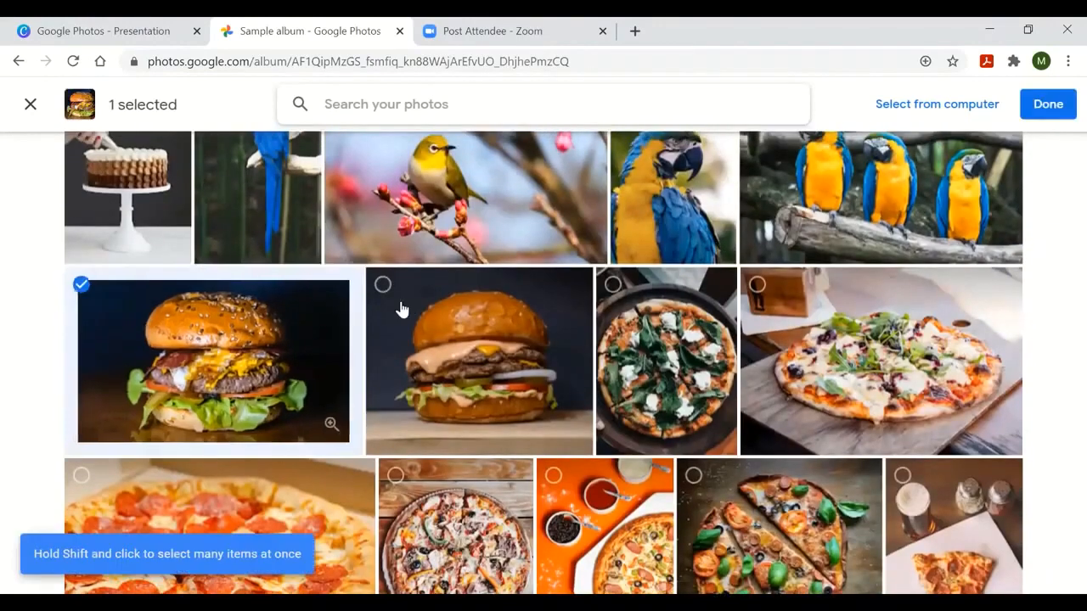
pyautogui.click(382, 285)
pyautogui.click(611, 284)
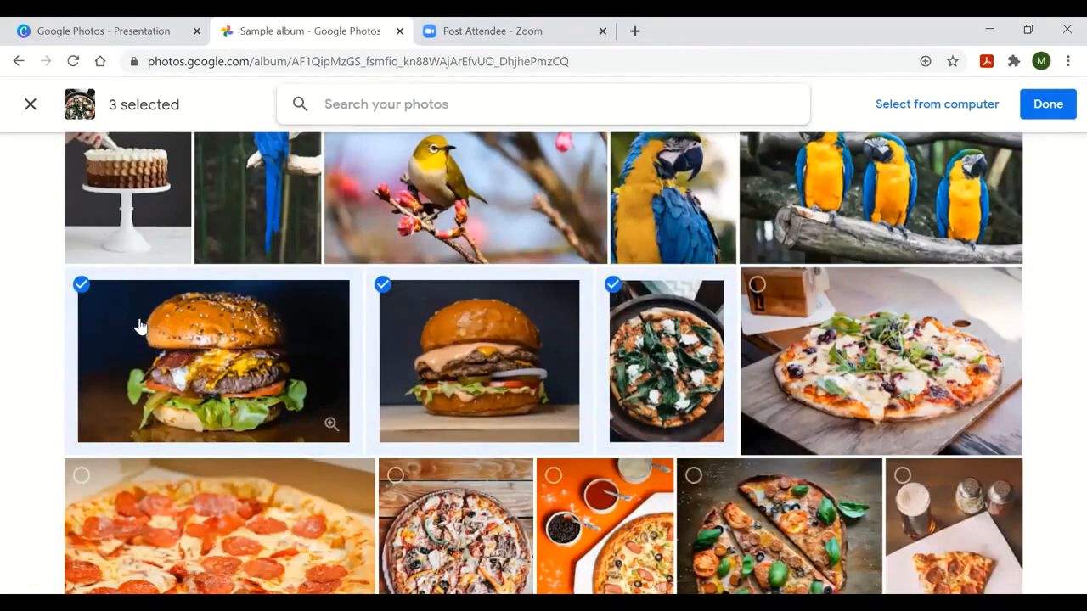
pyautogui.click(111, 316)
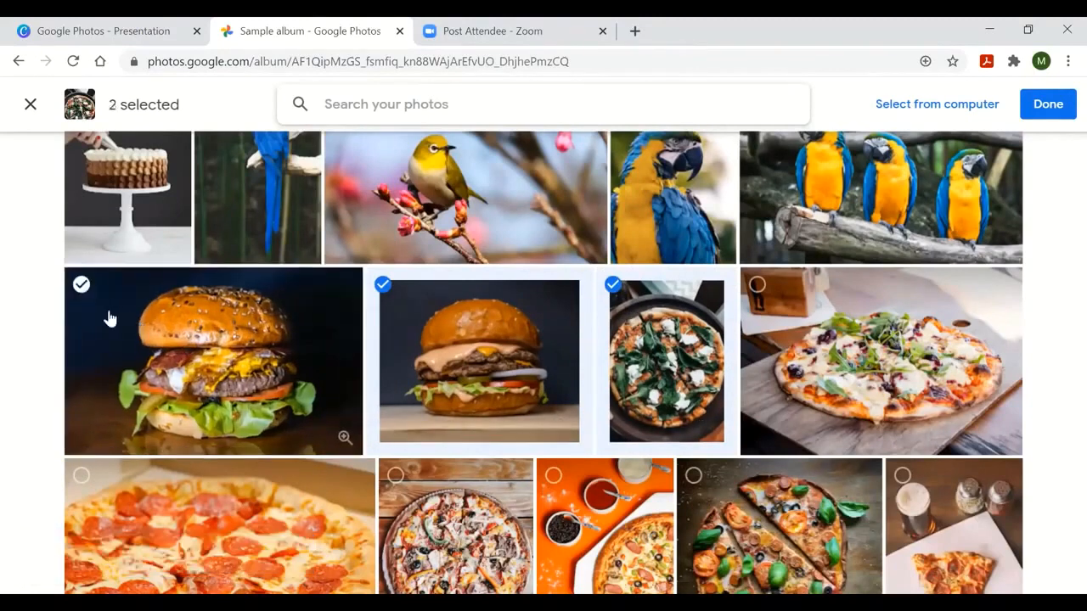
pyautogui.click(158, 350)
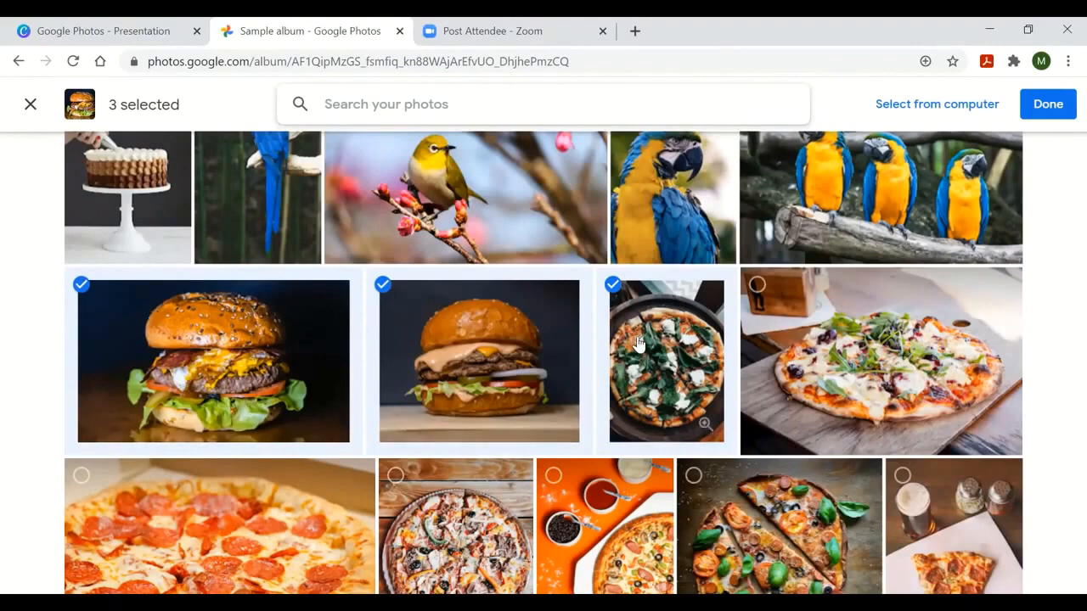
pyautogui.click(757, 285)
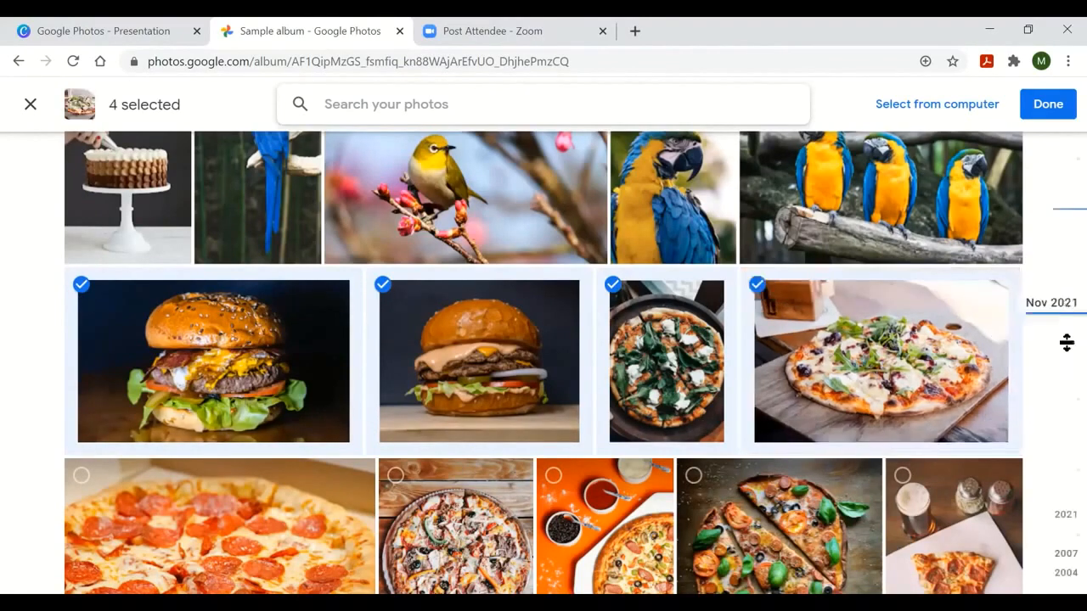
pyautogui.moveTo(1065, 381)
pyautogui.mouseDown()
pyautogui.moveTo(1067, 136)
pyautogui.moveTo(1067, 173)
pyautogui.mouseUp()
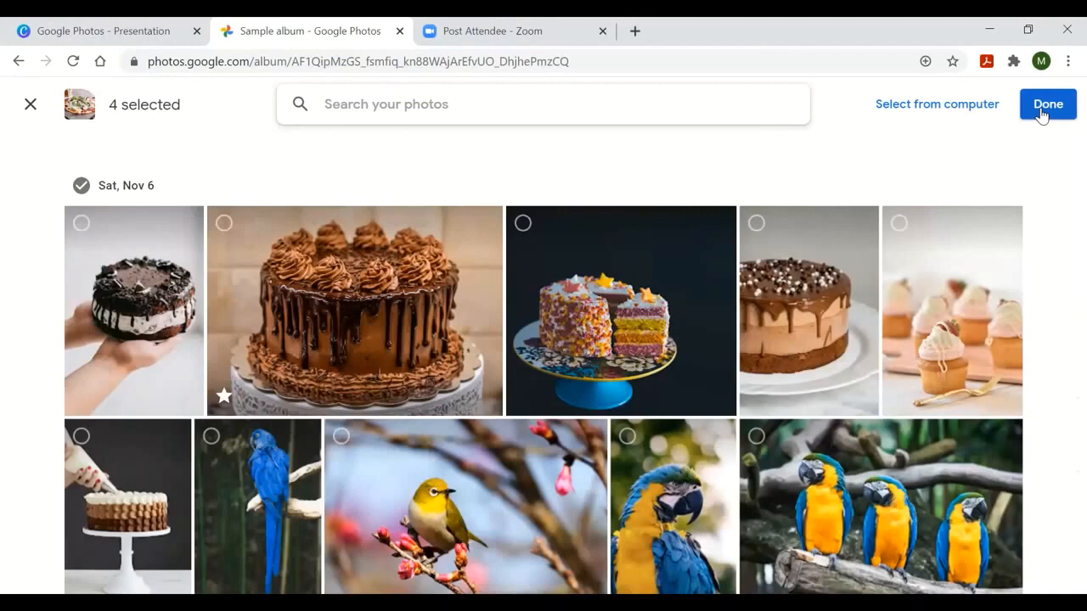
# Upload the image alvan-nee-T-0EW-SEbsE-unsplash from the computer's Desktop folder into the Sample album
pyautogui.click(914, 113)
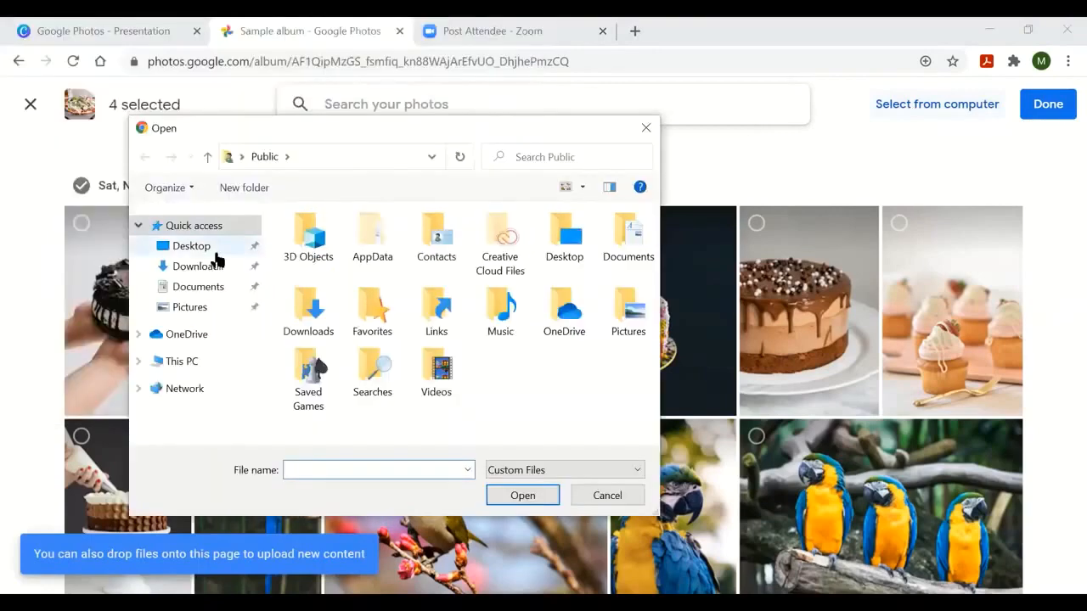
pyautogui.click(189, 245)
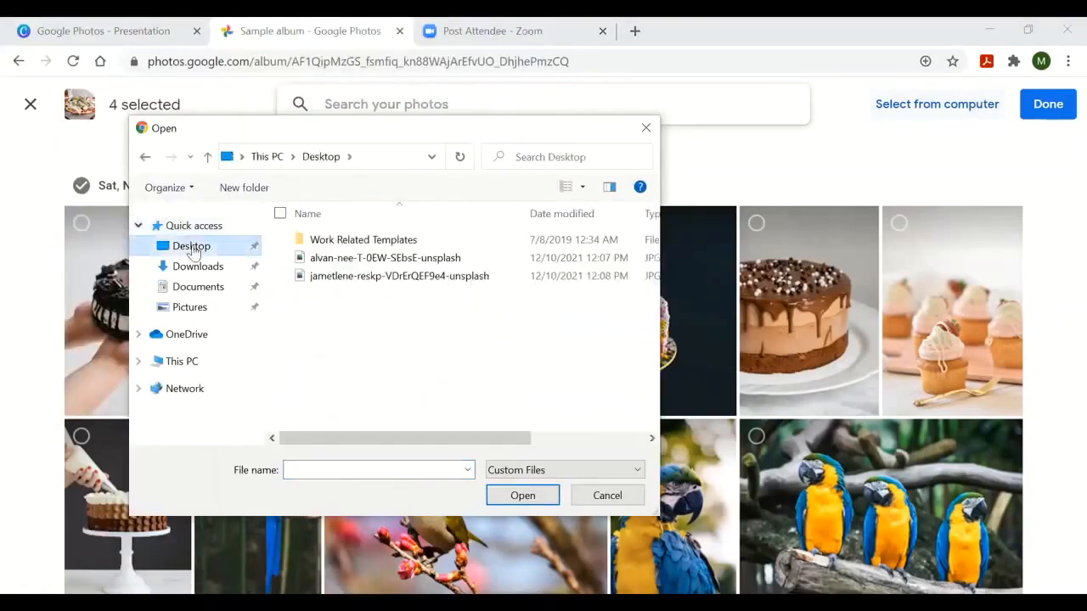
pyautogui.click(333, 260)
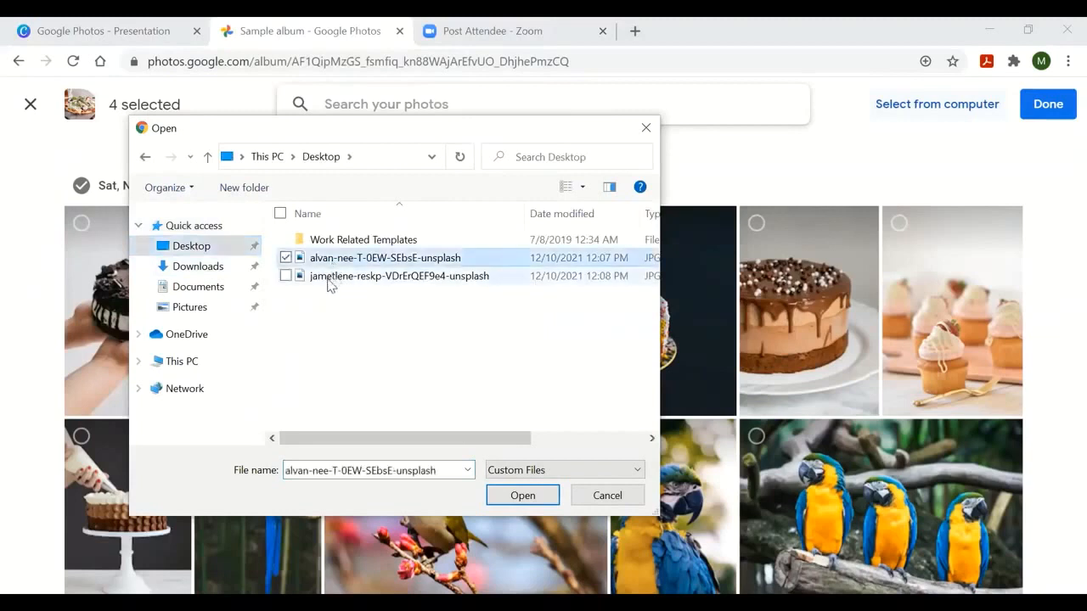
pyautogui.click(329, 276)
pyautogui.click(323, 260)
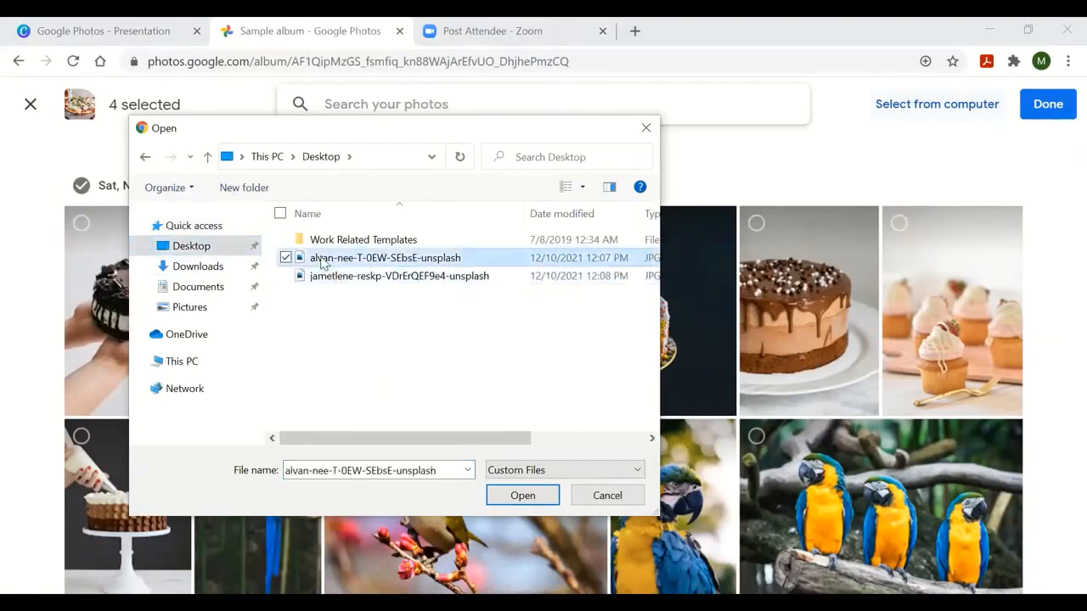
pyautogui.click(500, 498)
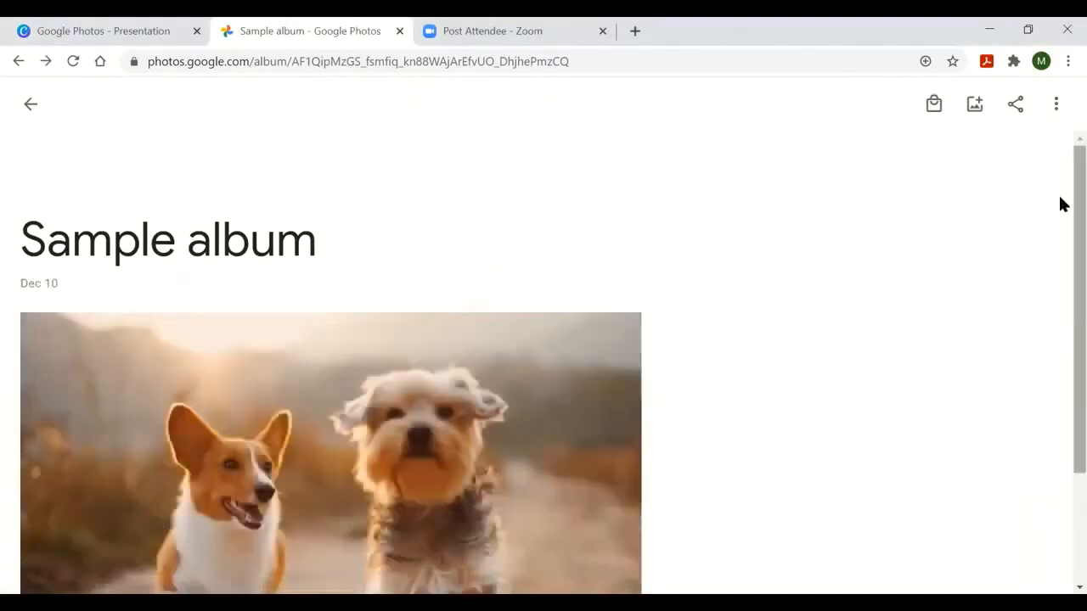
# Look through the Sample album with the uploaded dog photo and return to the album list
pyautogui.scroll(-2, 1061, 301)
pyautogui.scroll(2, 1061, 289)
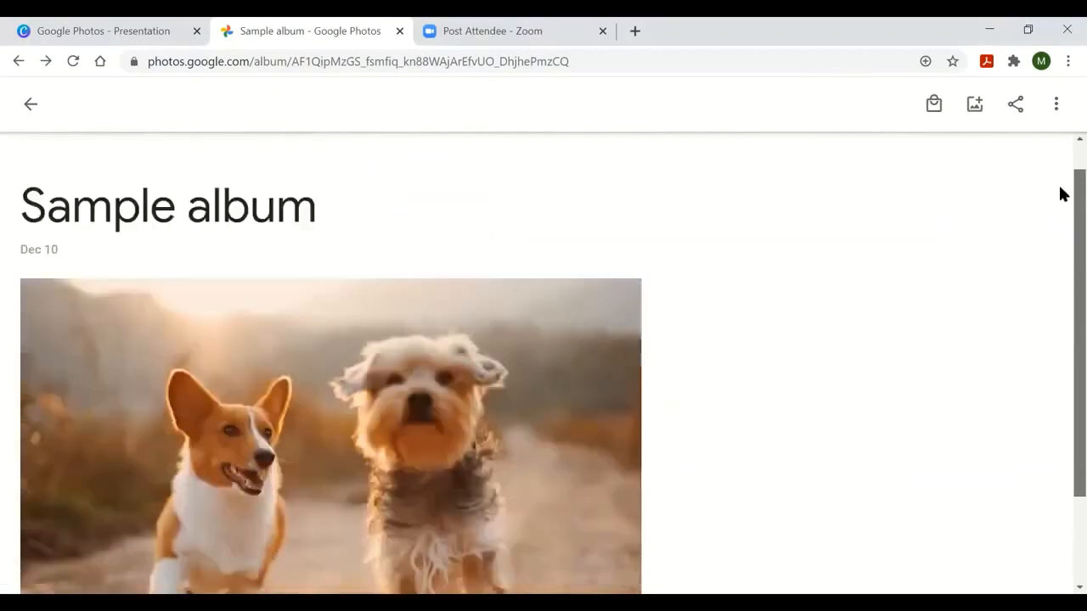
pyautogui.click(31, 103)
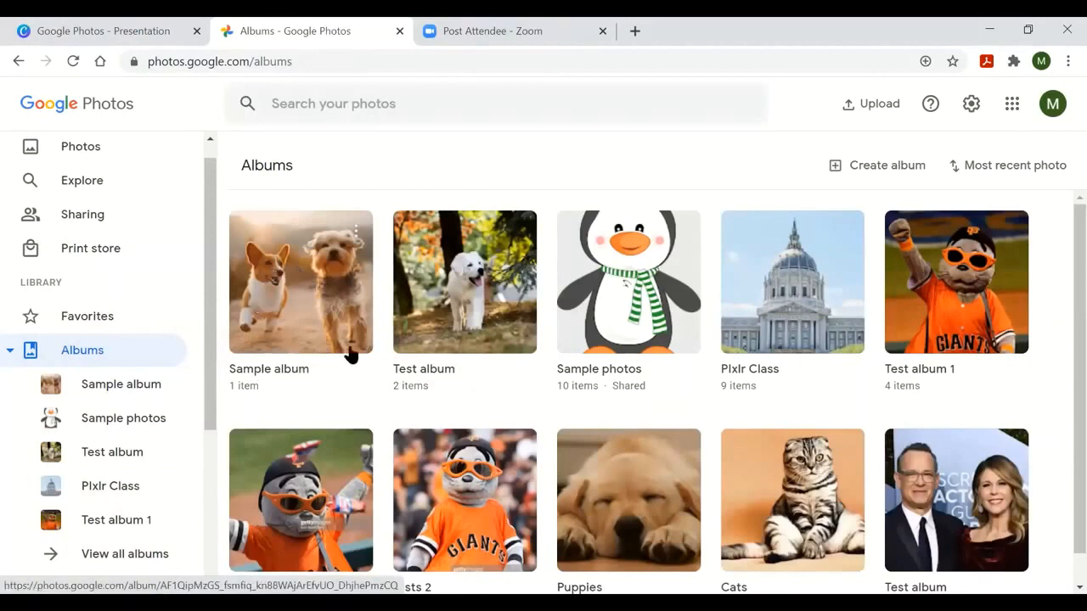
# Reopen the Sample album and add the rosette chocolate cake, the colorful star-topped cake and the sprinkled chocolate cake photos from November 6
pyautogui.click(293, 284)
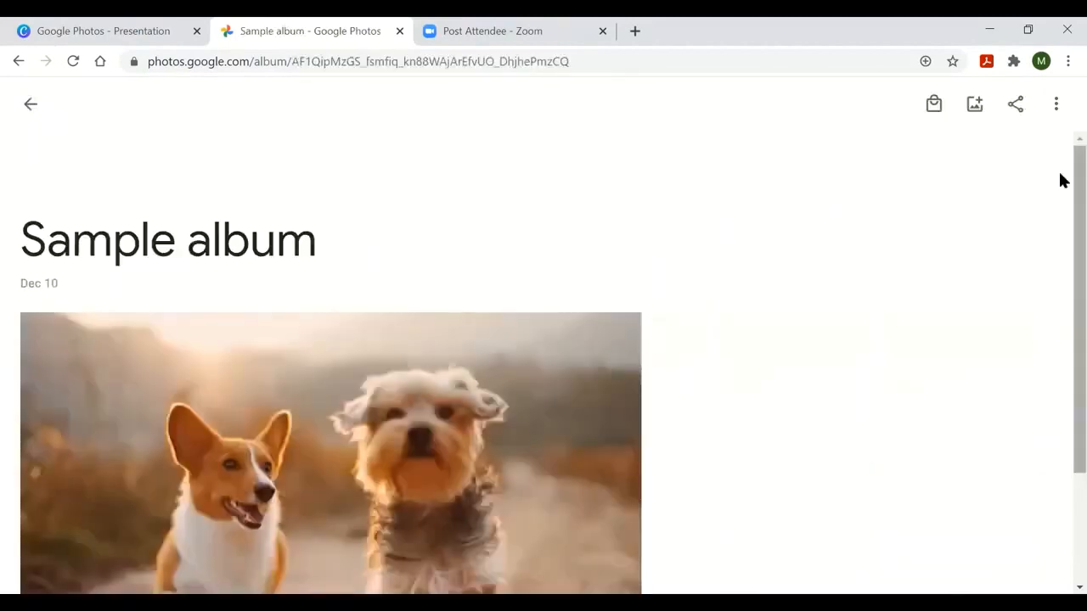
pyautogui.moveTo(1076, 177); pyautogui.dragTo(1061, 146)
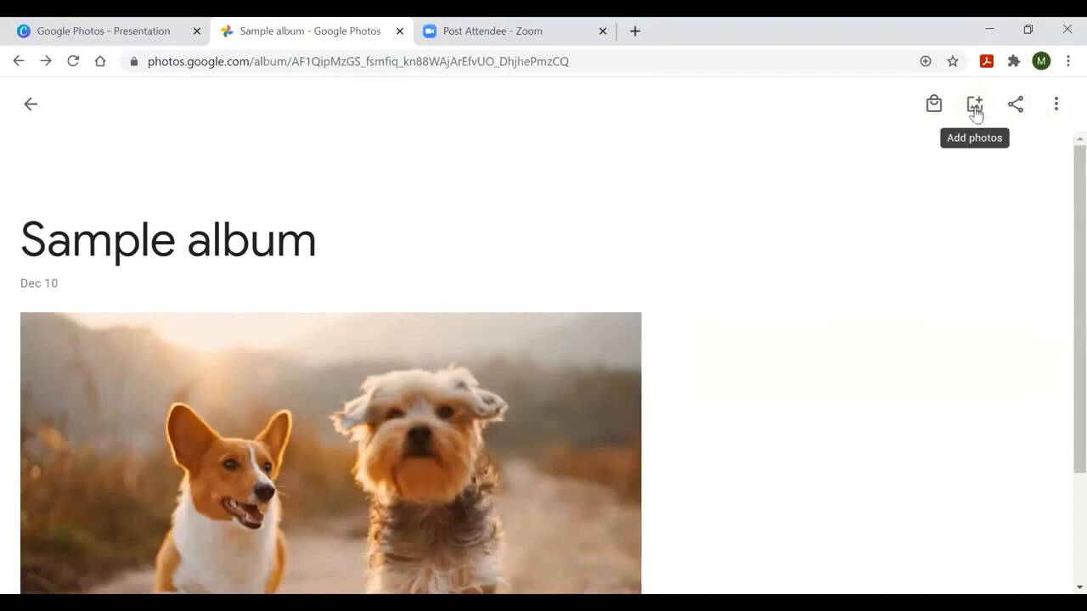
pyautogui.click(974, 108)
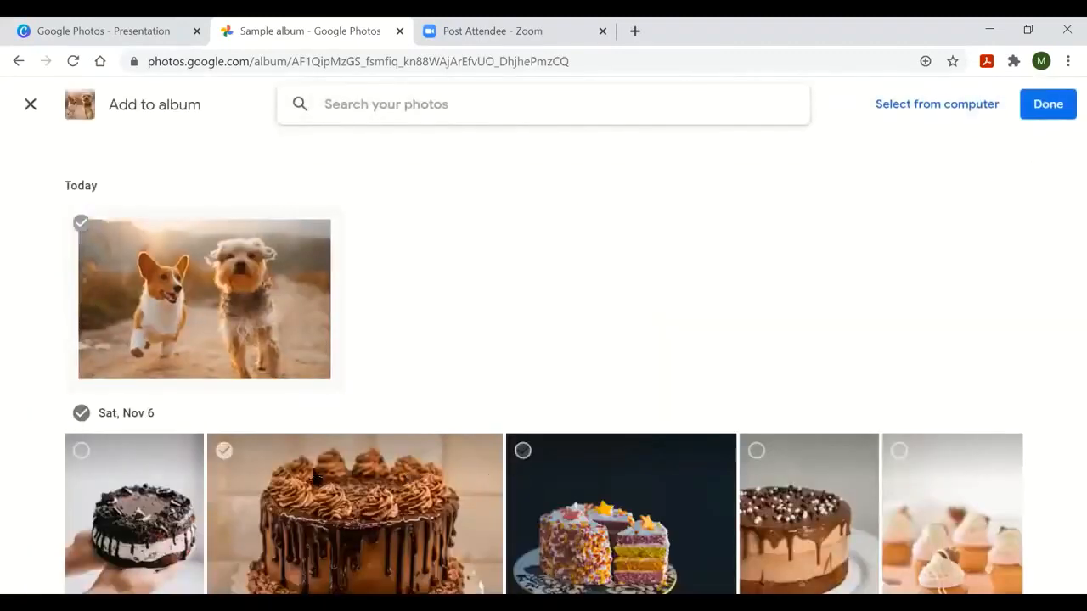
pyautogui.click(475, 472)
pyautogui.click(553, 458)
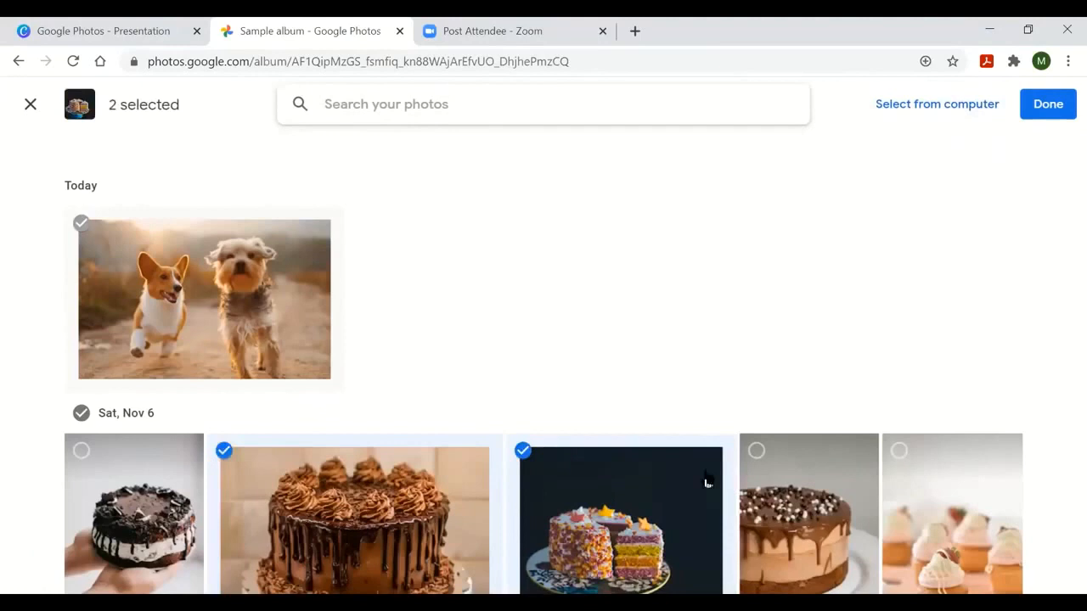
pyautogui.click(768, 474)
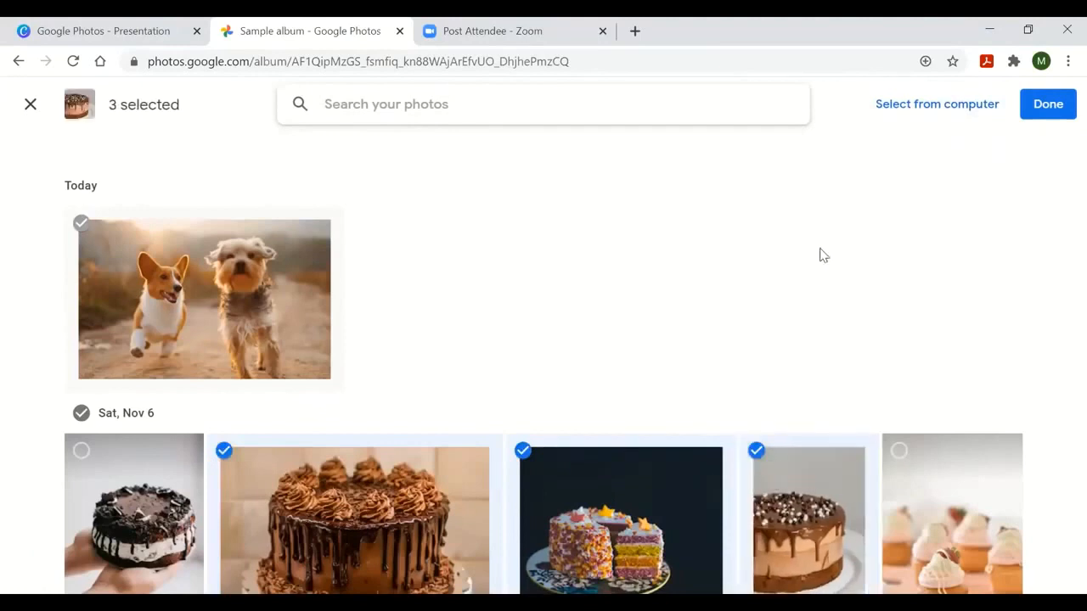
pyautogui.click(1050, 112)
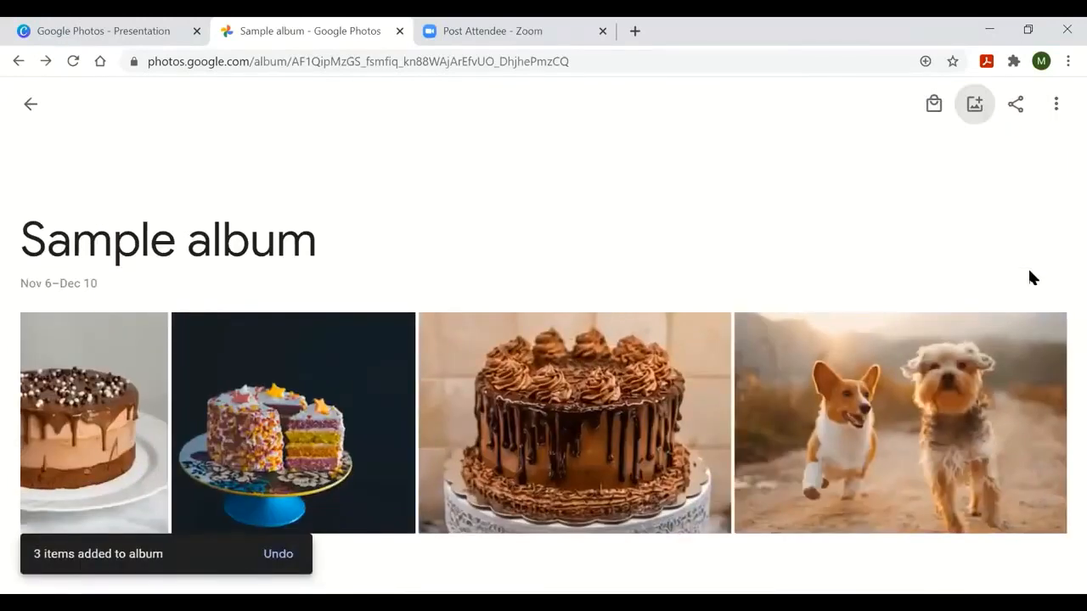
# Return to the Albums page and view the rename, share and delete options of the Sample album
pyautogui.click(26, 115)
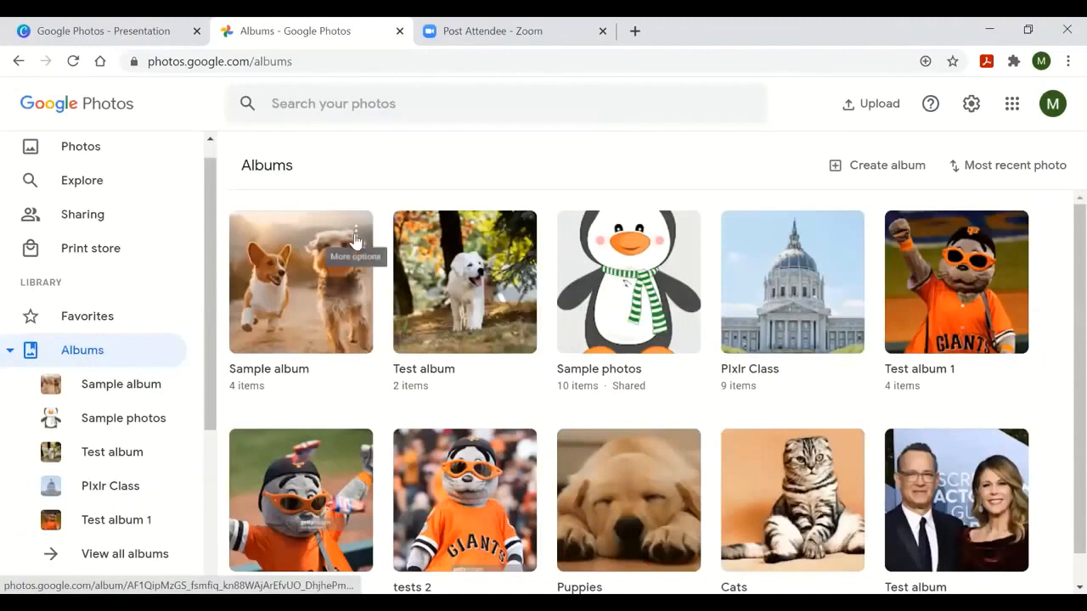
pyautogui.click(356, 239)
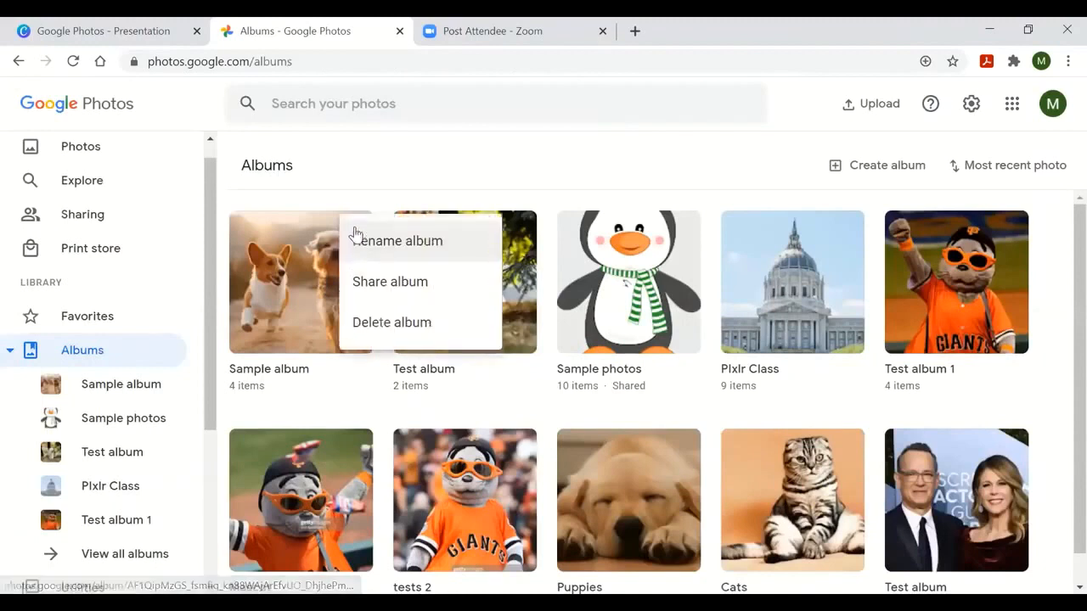
pyautogui.click(364, 176)
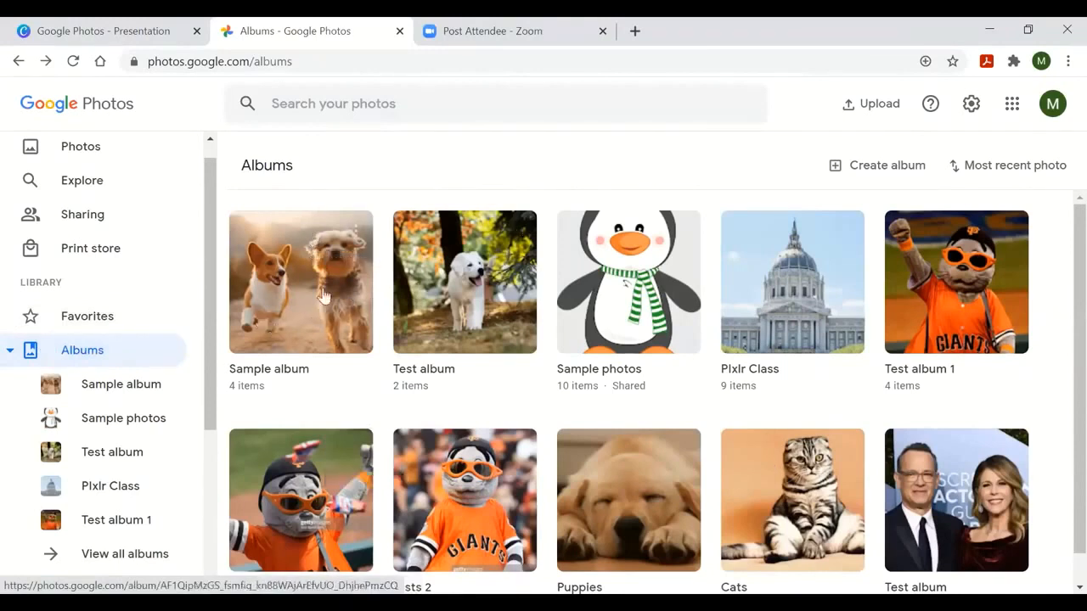
# Start sharing the Sample album, enter a placeholder recipient e-mail address and close the invitation without sending it
pyautogui.click(356, 234)
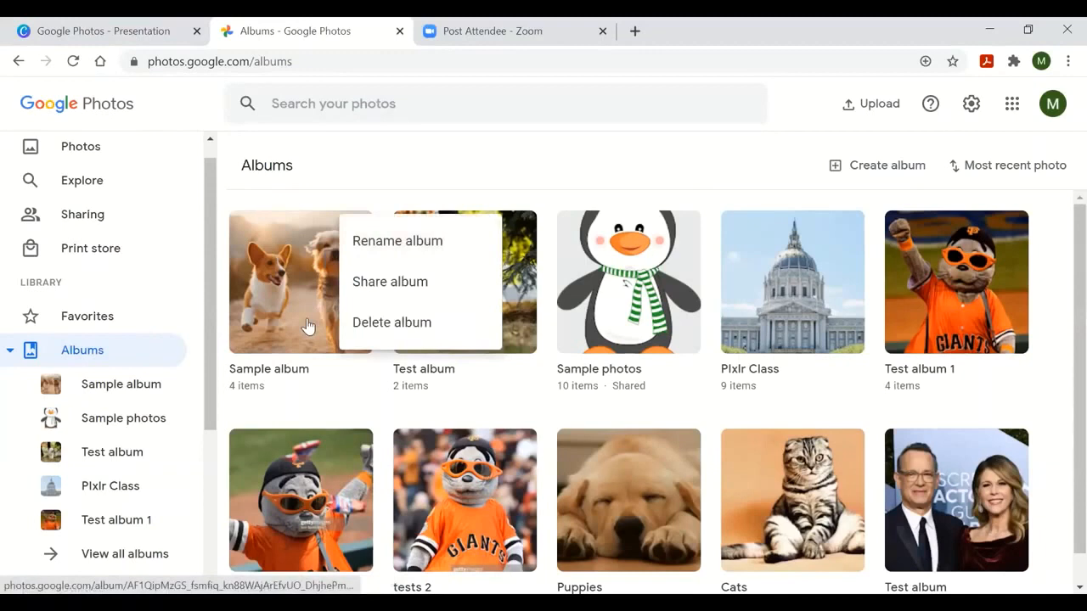
pyautogui.click(370, 283)
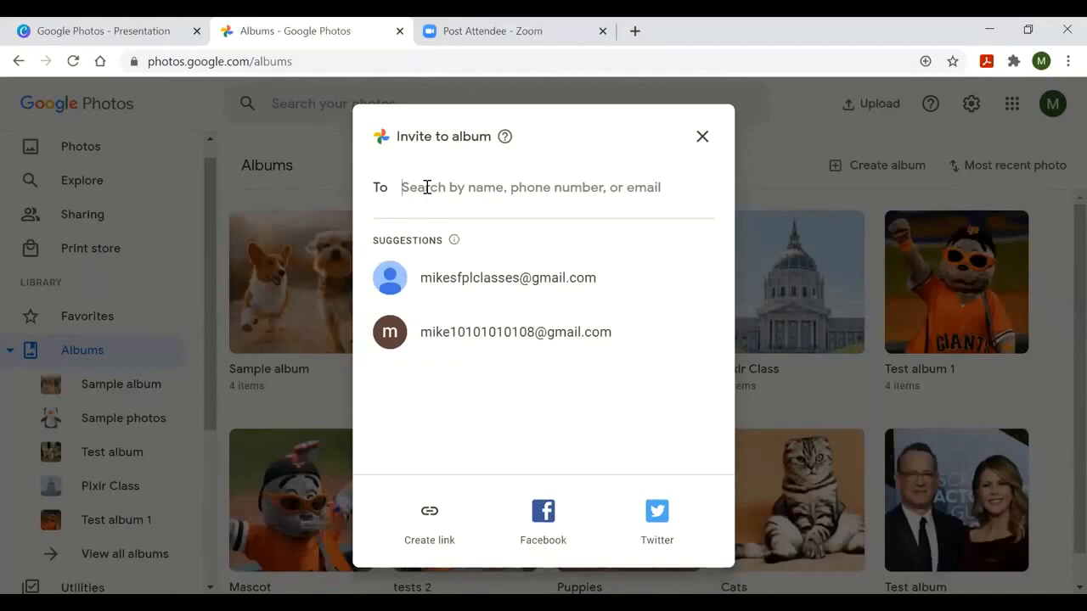
pyautogui.write('dsg')
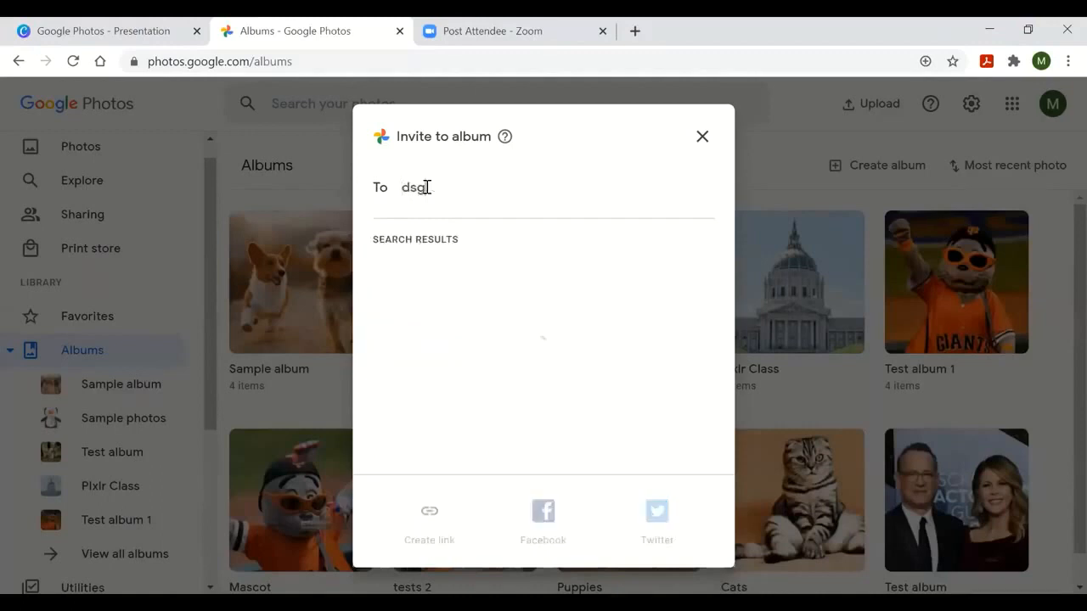
pyautogui.write('dsgdsgs@dgs')
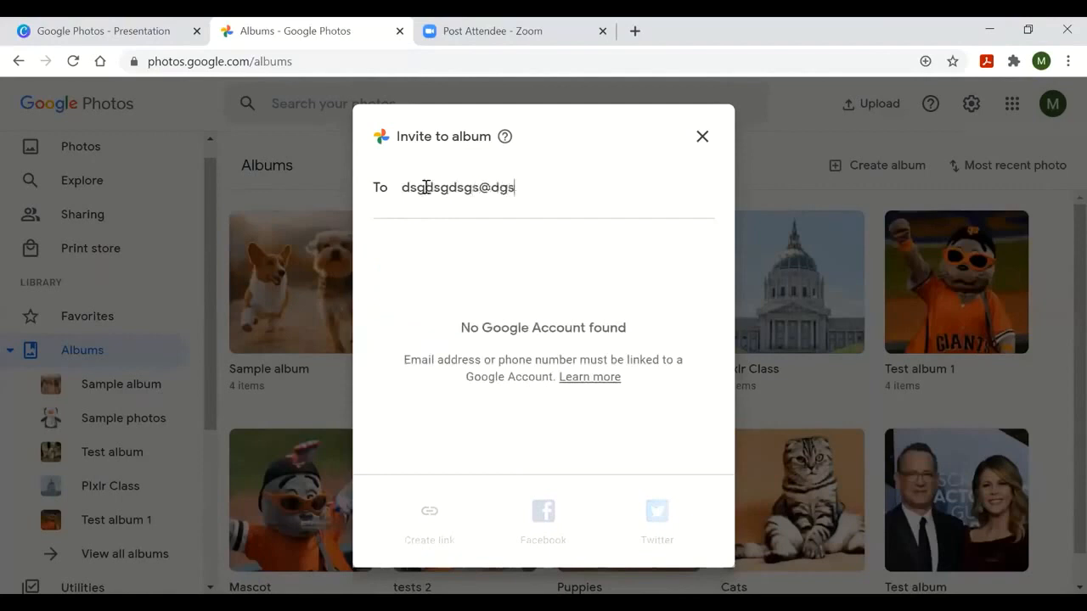
pyautogui.write('g.cm')
pyautogui.click(702, 139)
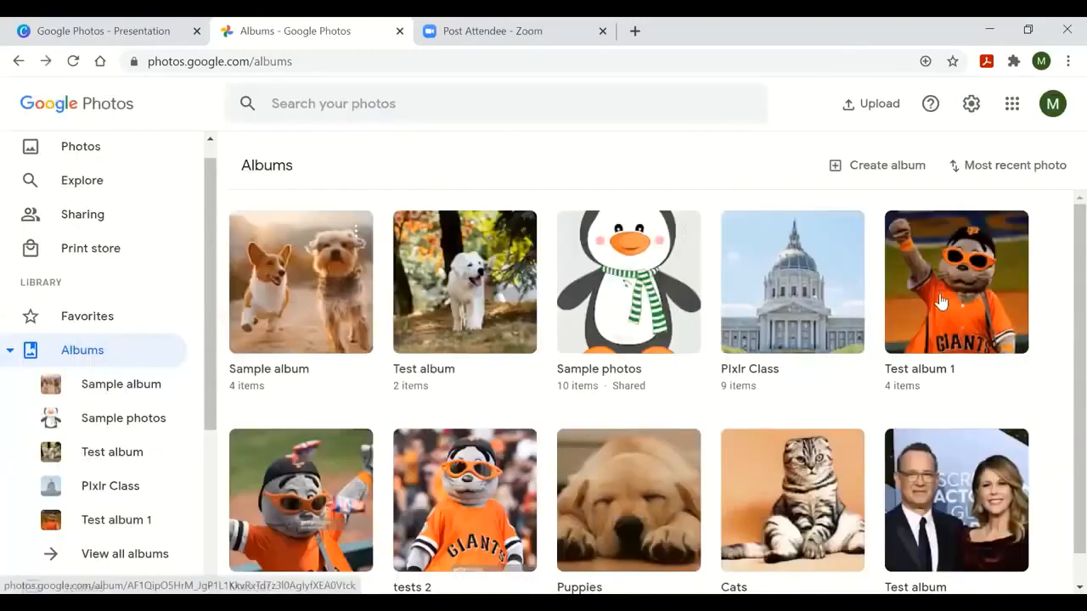
# Open the Utilities page, look over its tools and start a new collage
pyautogui.click(355, 229)
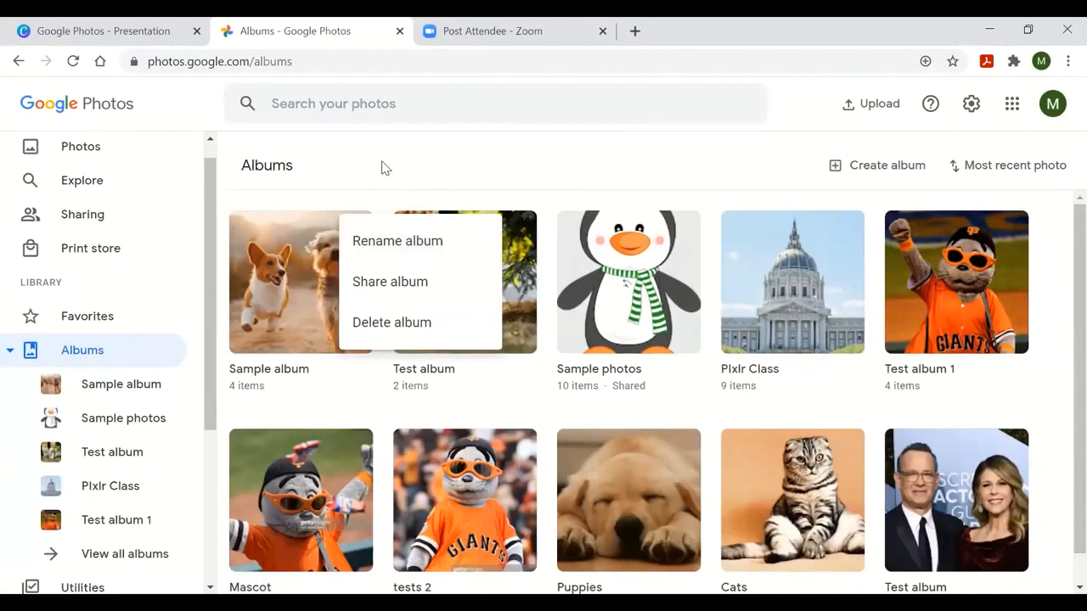
pyautogui.moveTo(211, 253); pyautogui.dragTo(212, 357)
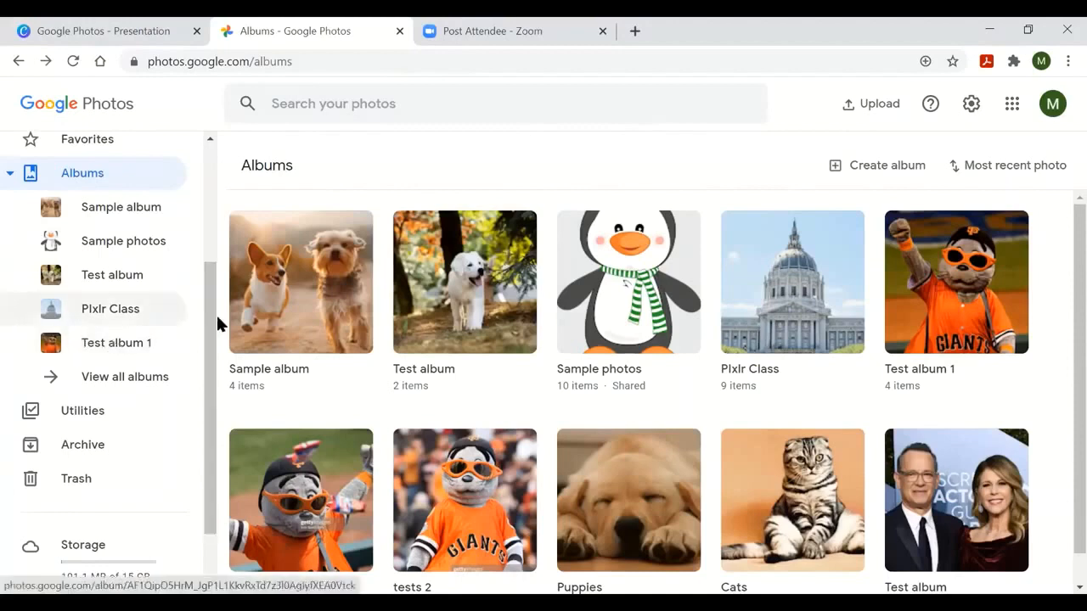
pyautogui.click(75, 411)
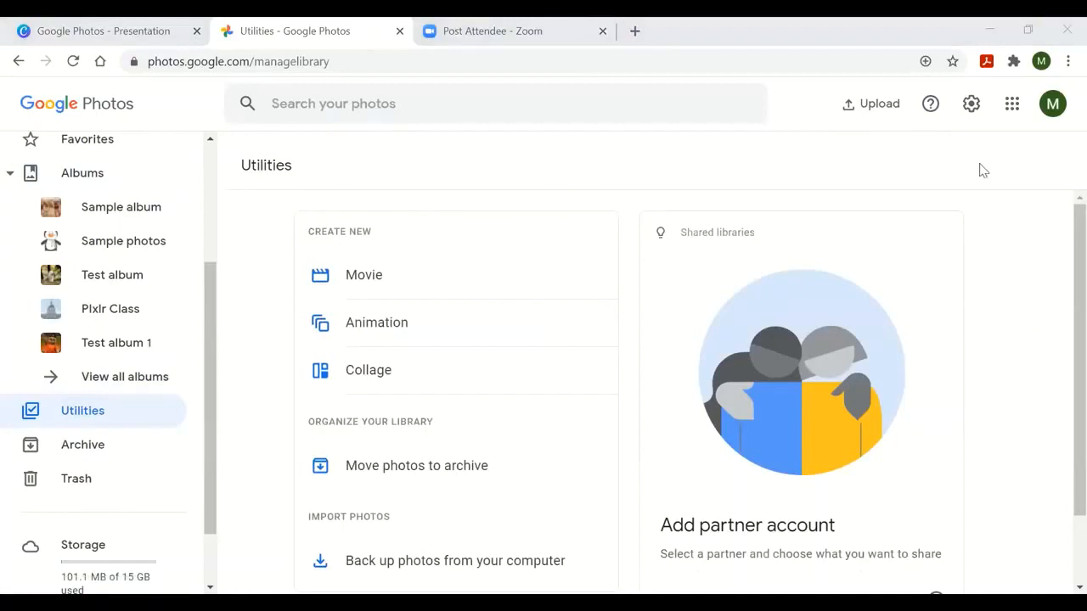
pyautogui.scroll(-1, 1061, 255)
pyautogui.scroll(1, 1061, 255)
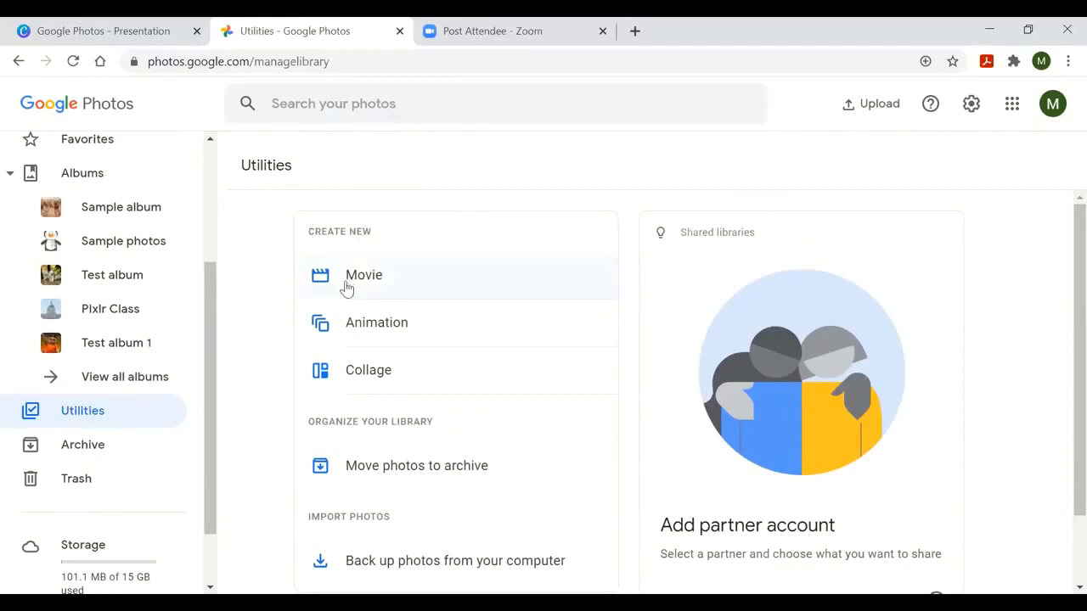
pyautogui.click(348, 379)
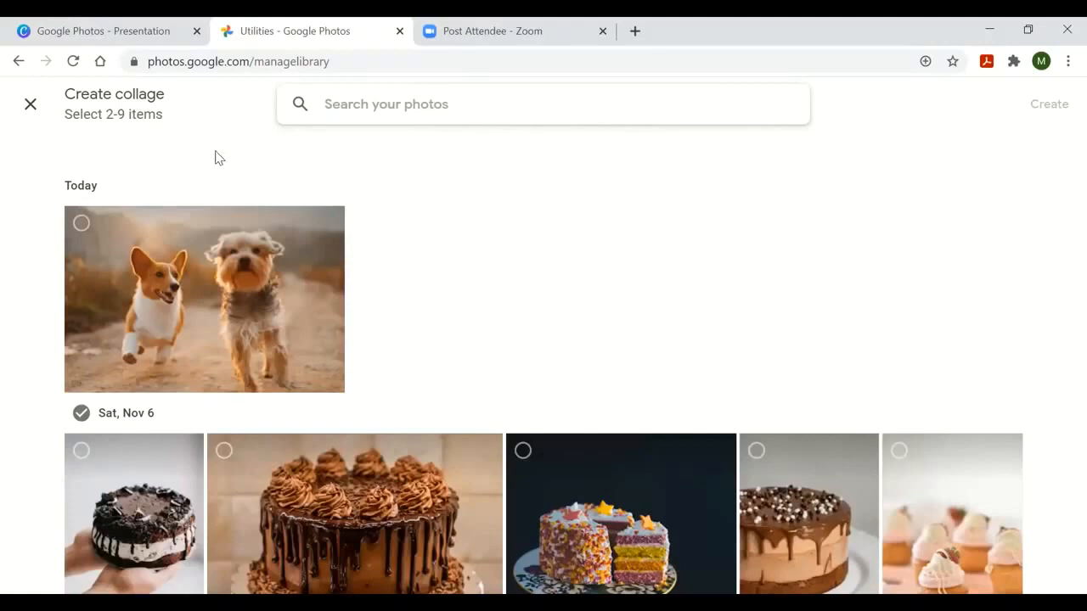
# Create a collage from the photo of two running dogs and the first five November 6 photos, then return to the photo library
pyautogui.click(81, 223)
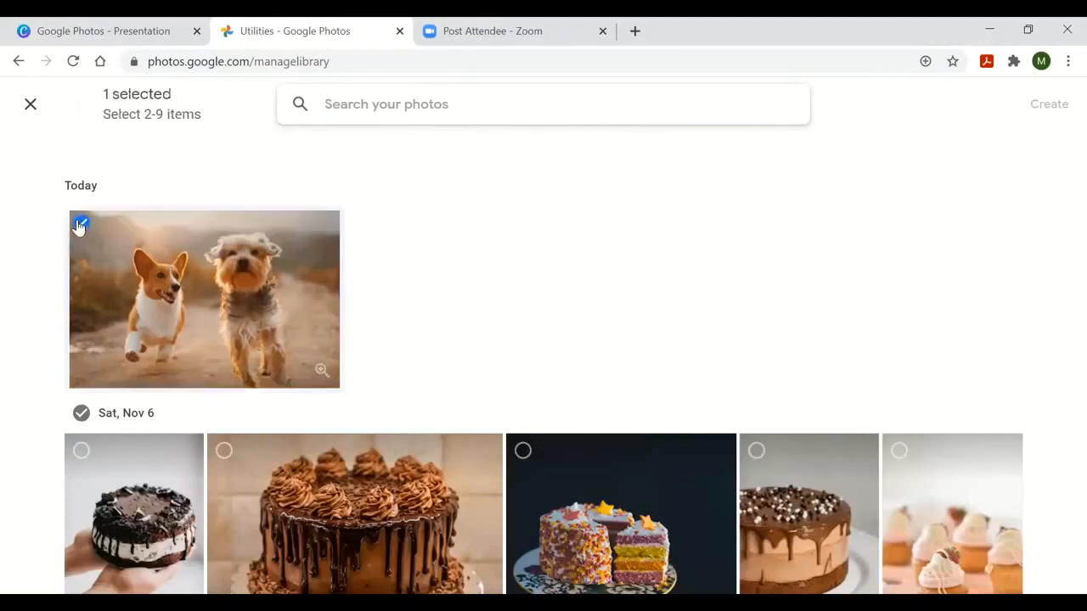
pyautogui.click(102, 455)
pyautogui.click(255, 453)
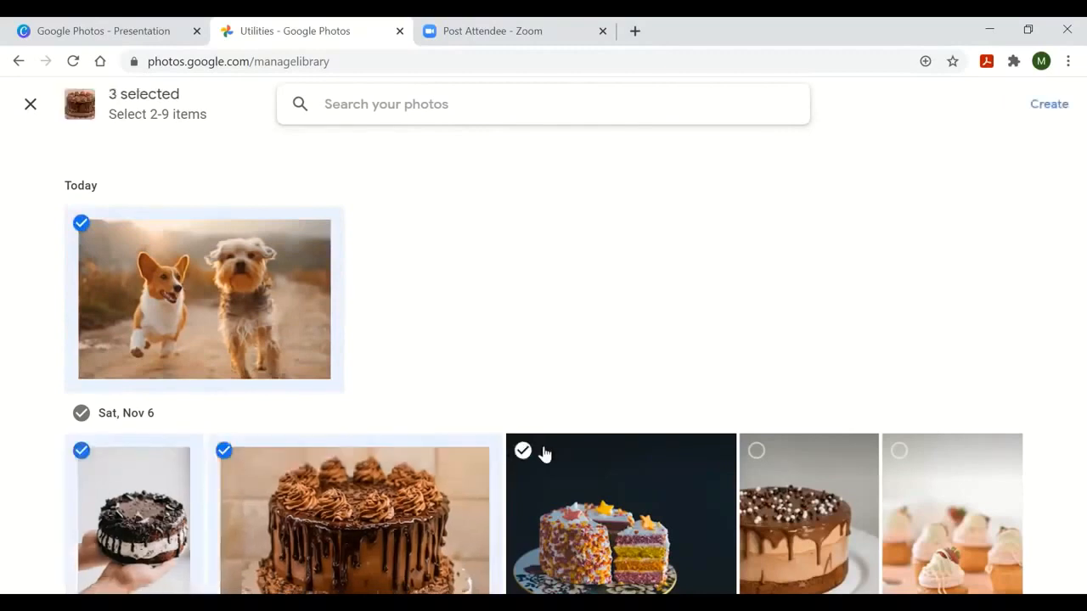
pyautogui.click(523, 451)
pyautogui.click(757, 451)
pyautogui.click(898, 451)
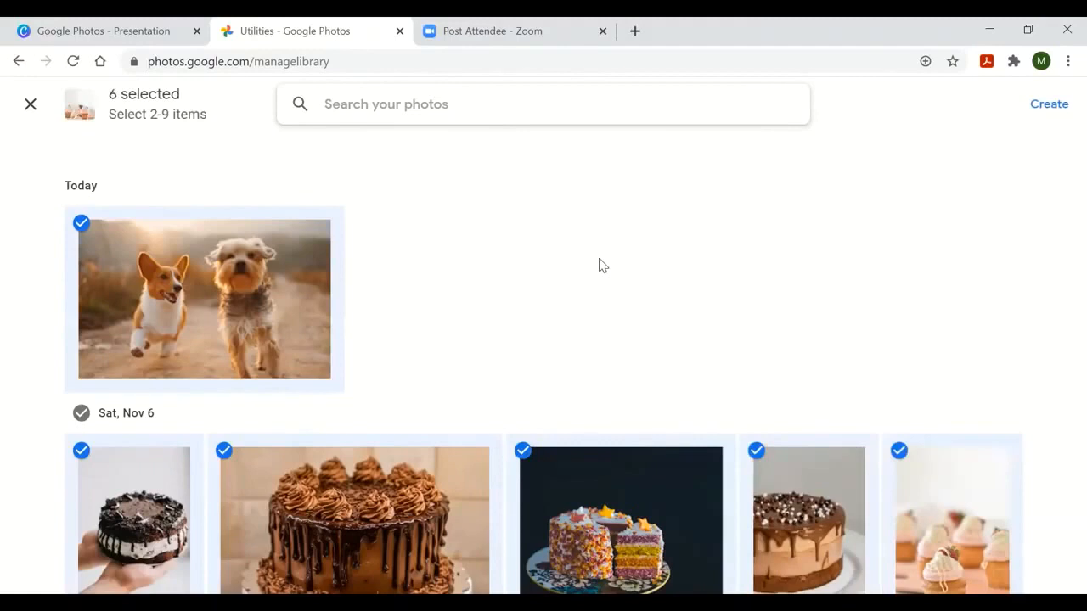
pyautogui.click(1038, 105)
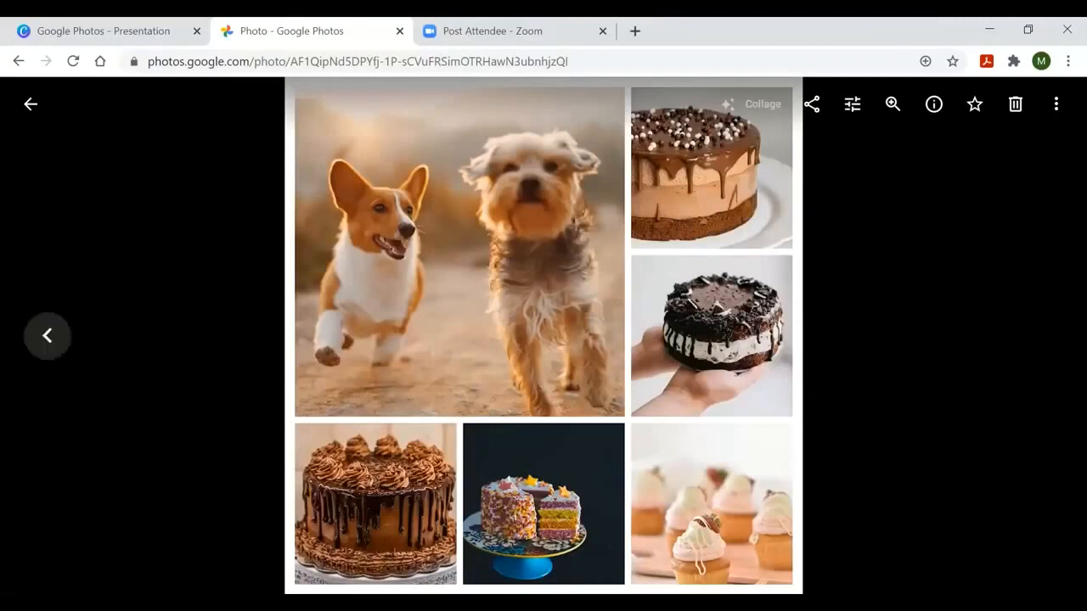
pyautogui.click(30, 109)
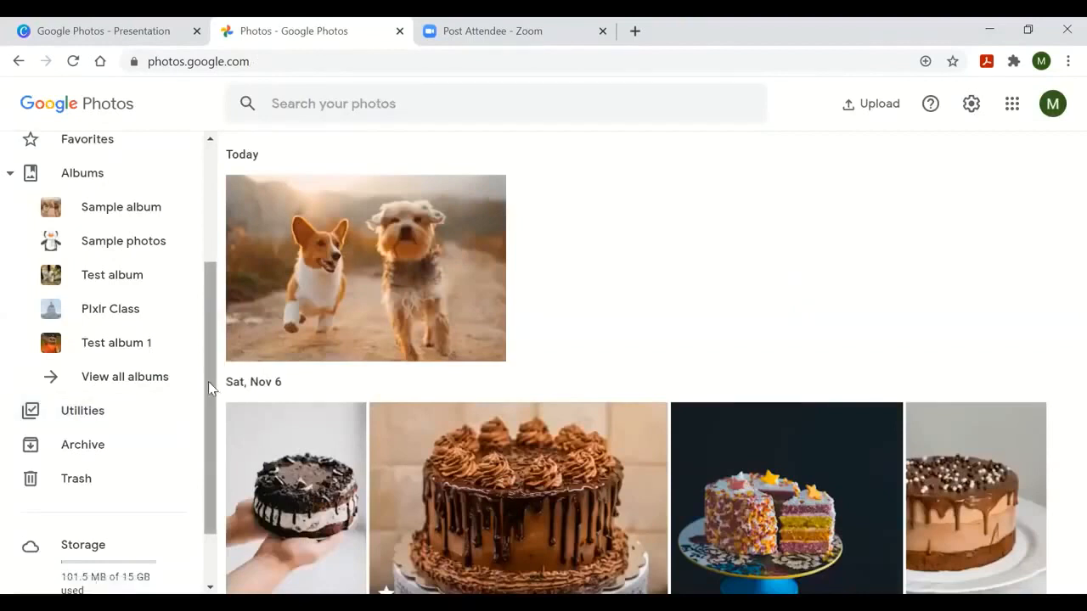
# Open the Archive page and look over the archived photos
pyautogui.moveTo(208, 381); pyautogui.dragTo(210, 432)
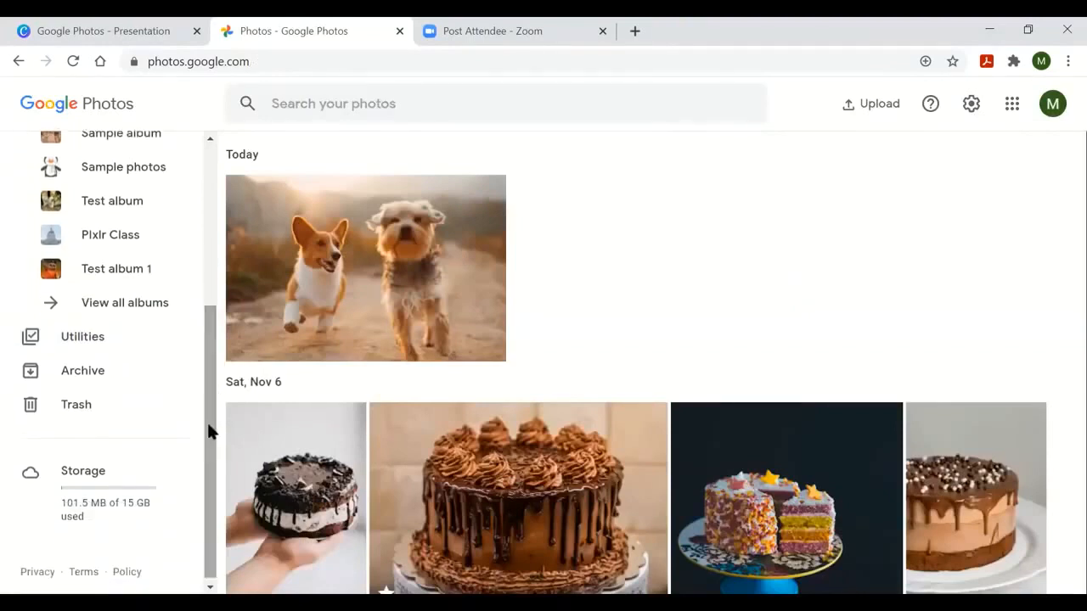
pyautogui.click(81, 382)
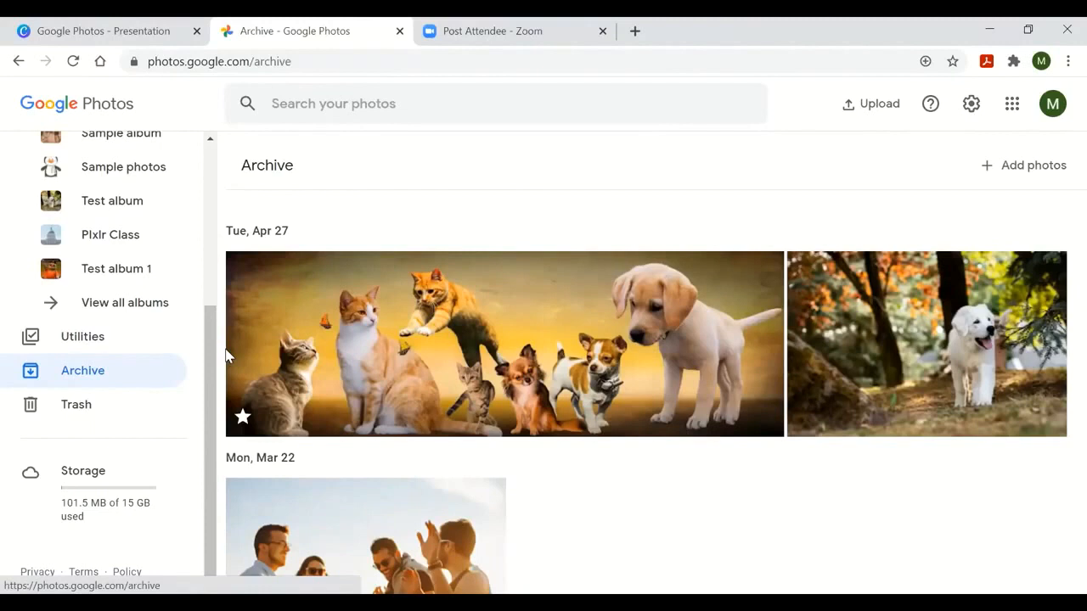
pyautogui.moveTo(214, 354); pyautogui.dragTo(203, 158)
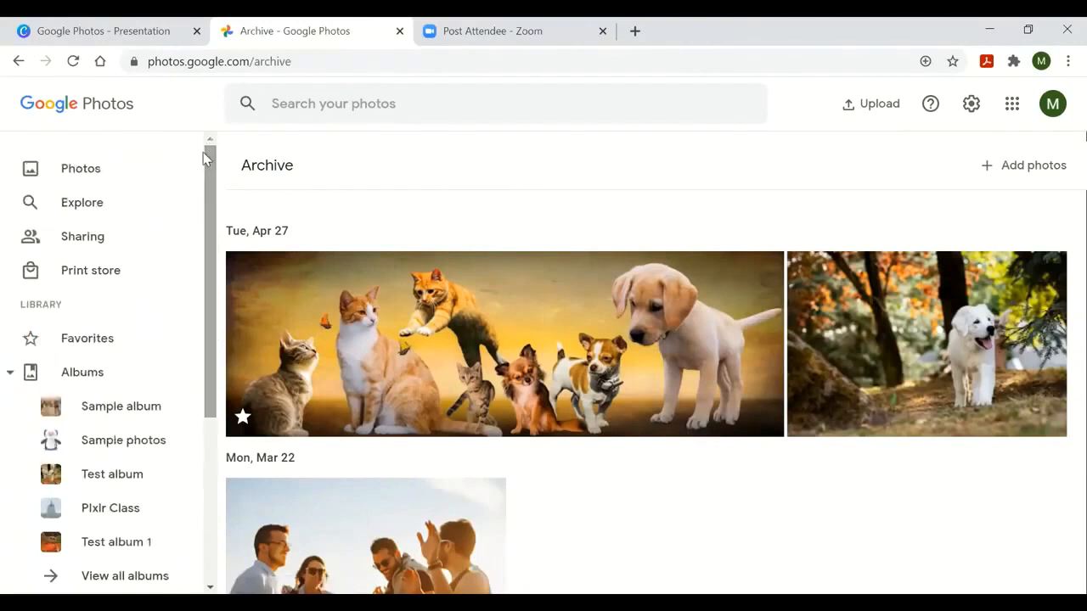
# Archive the boxed pepperoni pizza photo from the main Photos view and return to the library
pyautogui.click(81, 170)
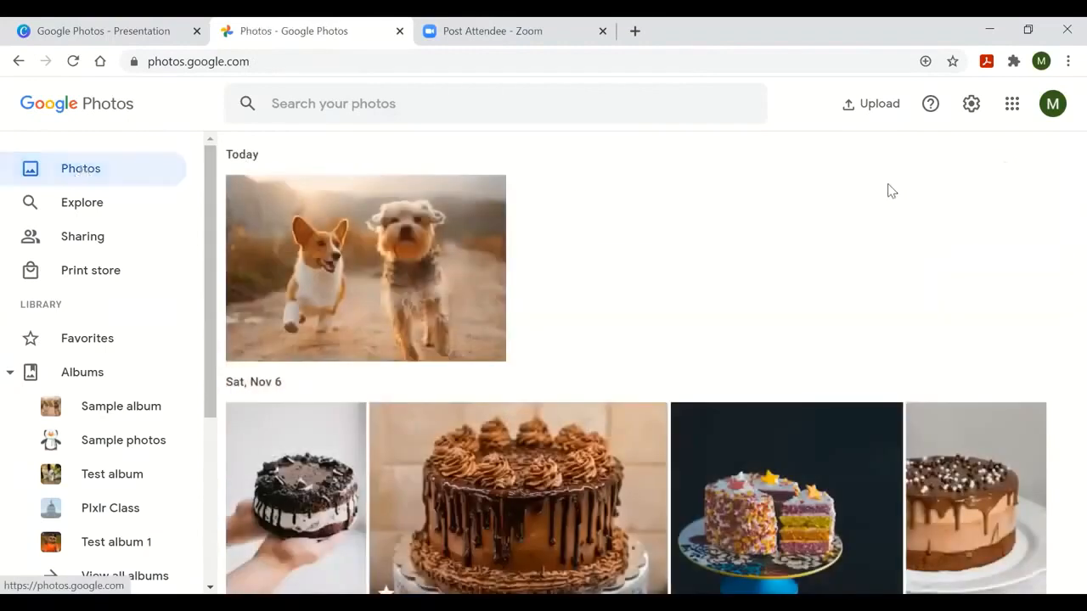
pyautogui.scroll(-1, 1066, 158)
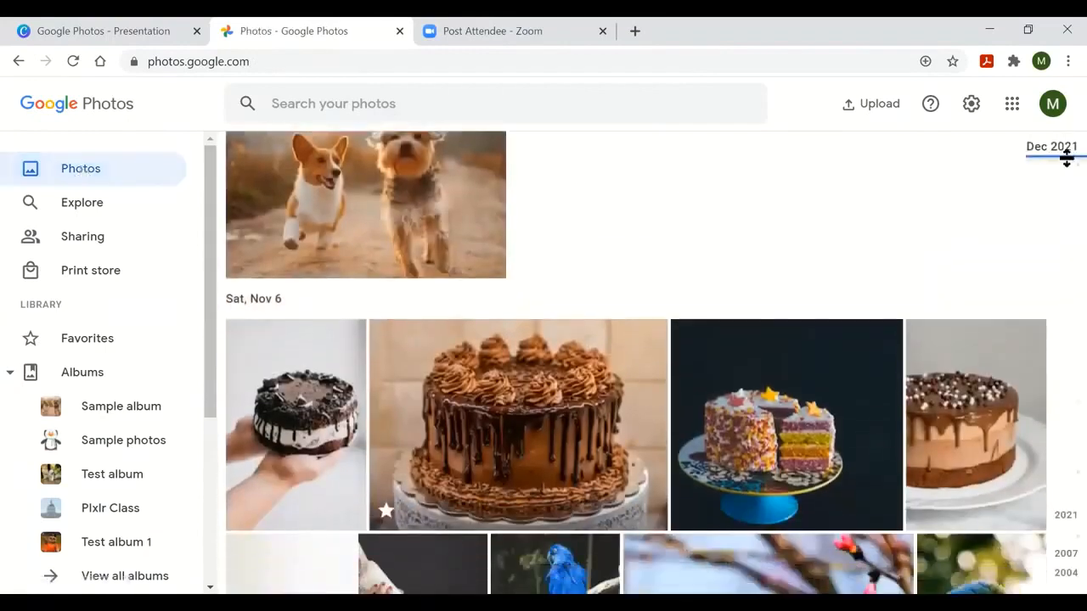
pyautogui.moveTo(1067, 158); pyautogui.dragTo(1065, 237)
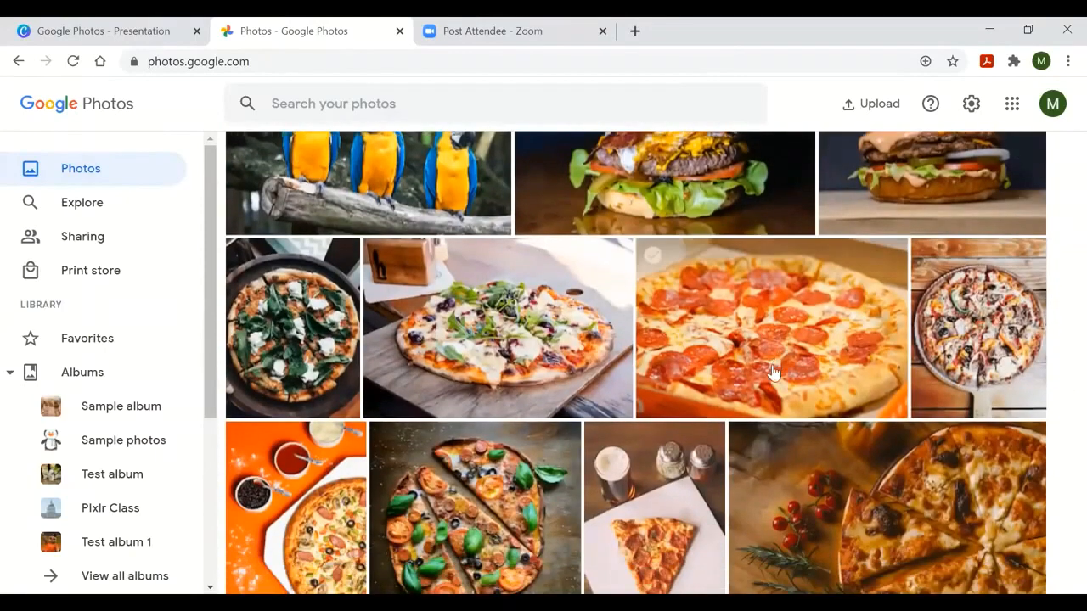
pyautogui.click(730, 292)
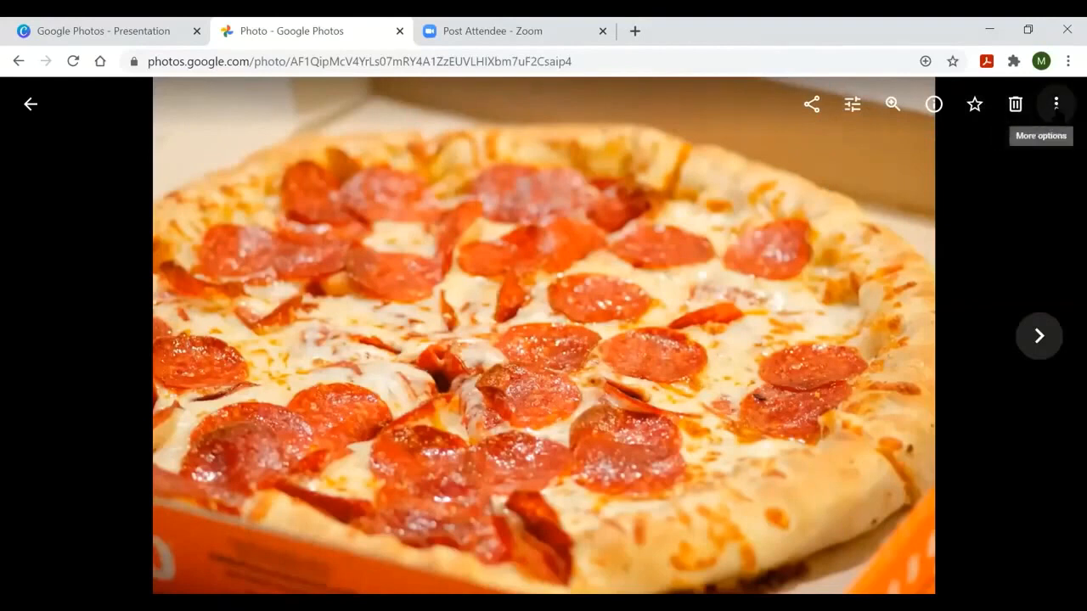
pyautogui.click(1055, 106)
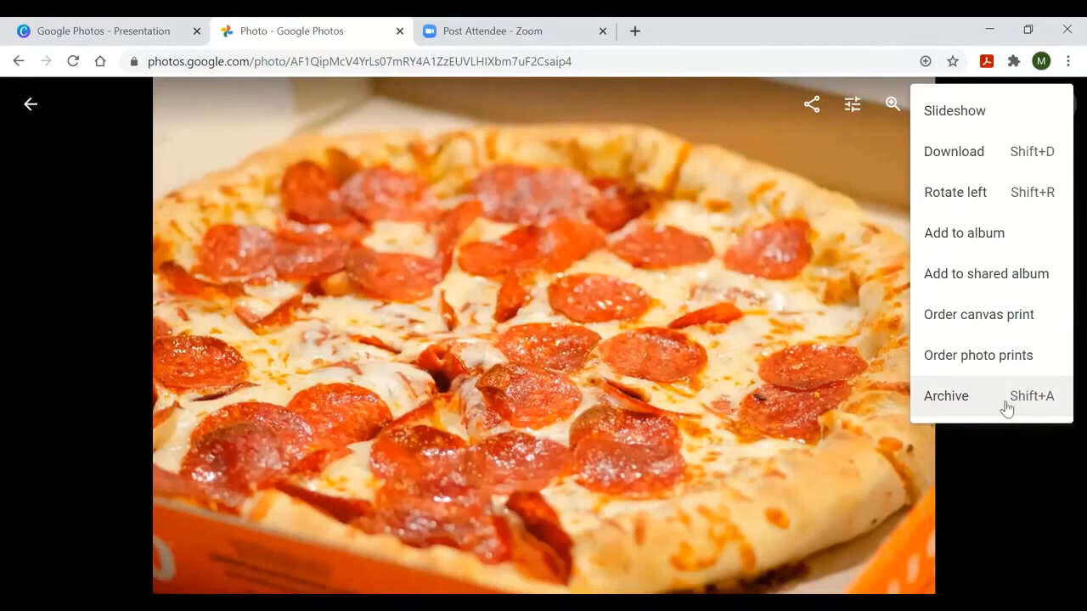
pyautogui.click(980, 408)
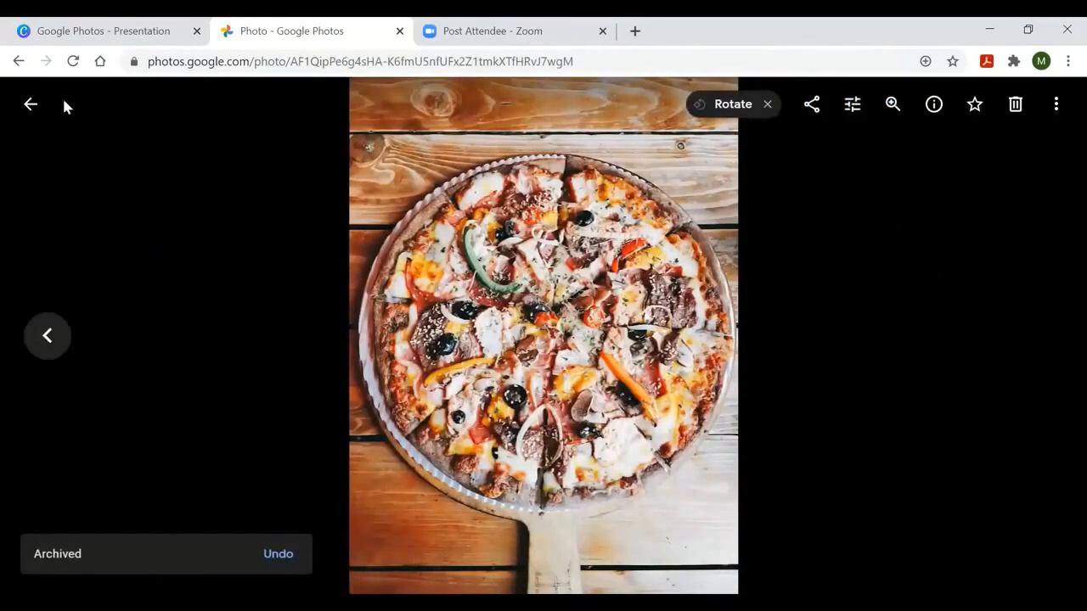
pyautogui.click(26, 115)
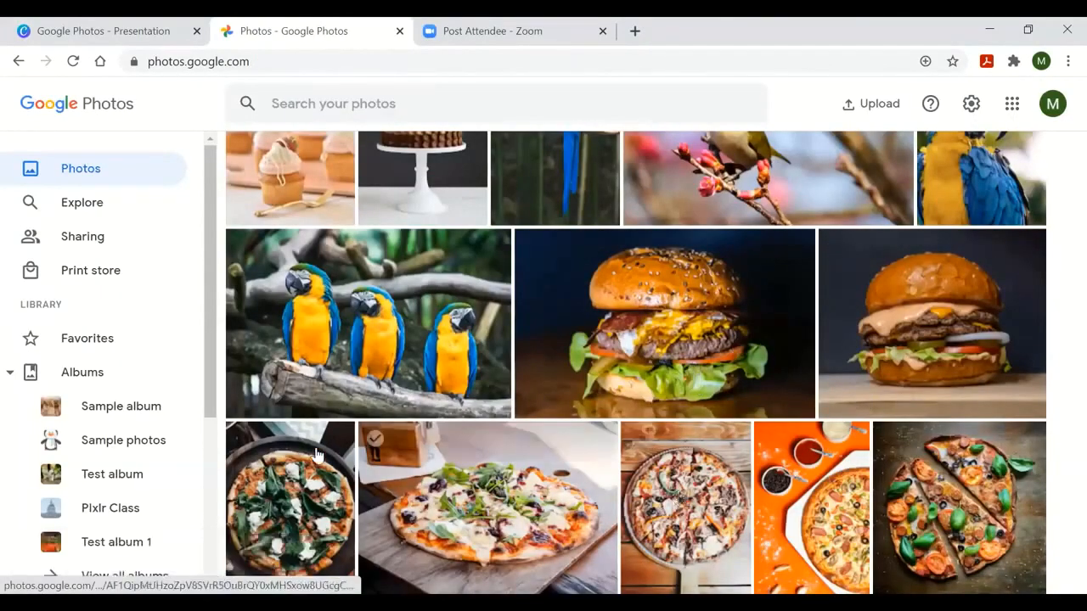
# Reopen the Archive page to check for the pepperoni pizza photo
pyautogui.scroll(-3, 214, 493)
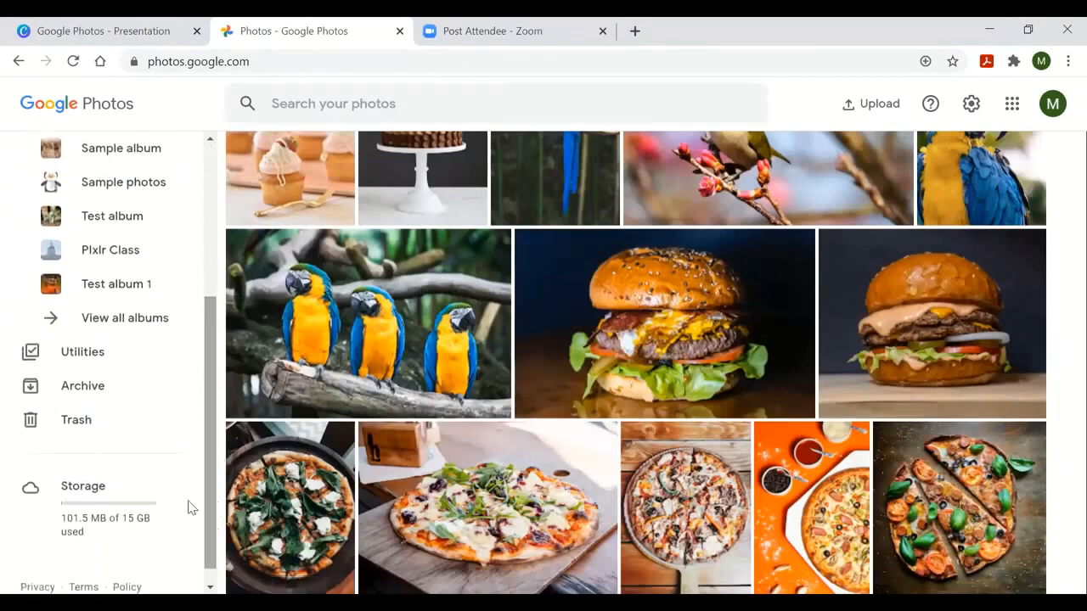
pyautogui.click(44, 401)
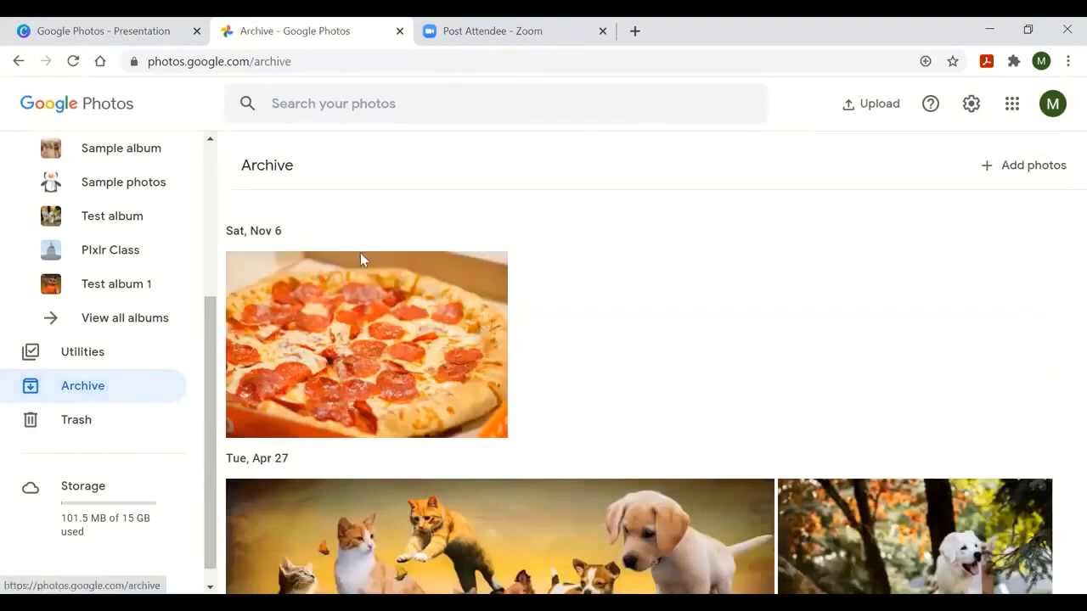
pyautogui.scroll(1, 212, 314)
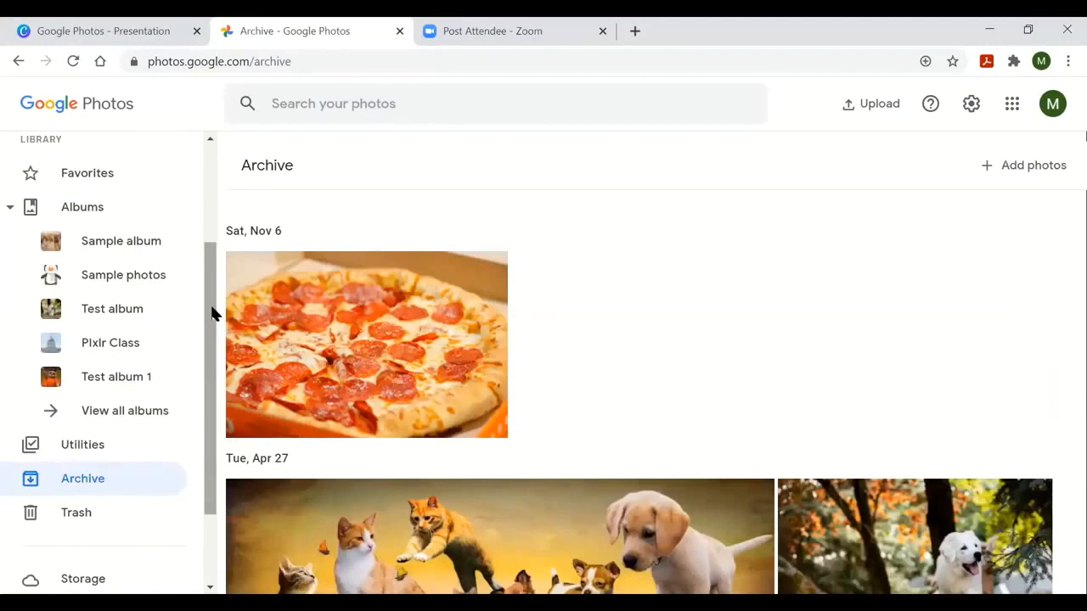
# View the Trash page and its note on how long deleted items are kept
pyautogui.scroll(-1, 67, 481)
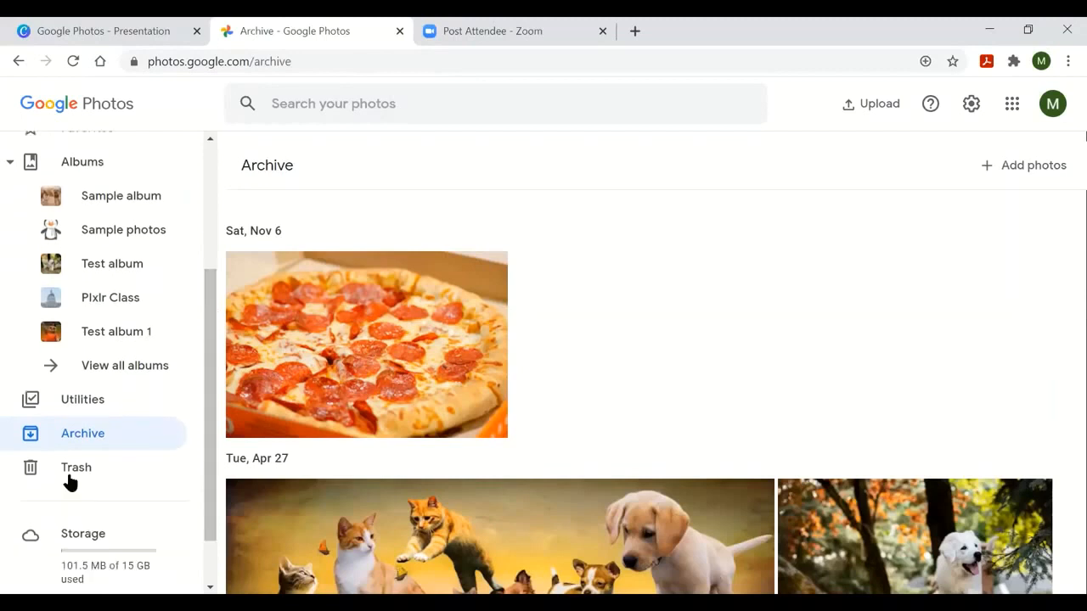
pyautogui.click(71, 478)
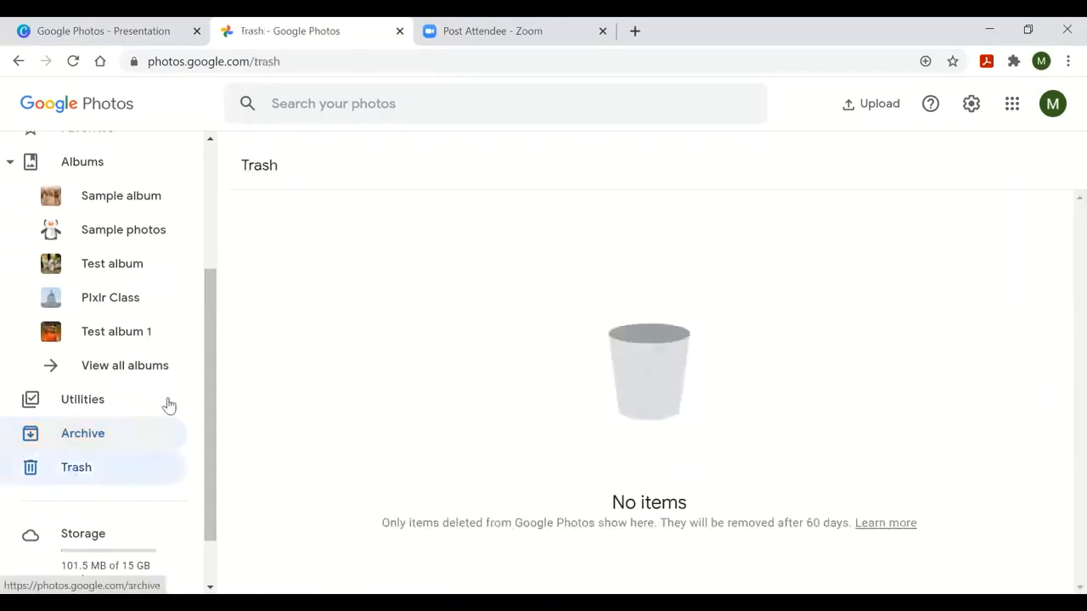
pyautogui.moveTo(206, 352); pyautogui.dragTo(208, 219)
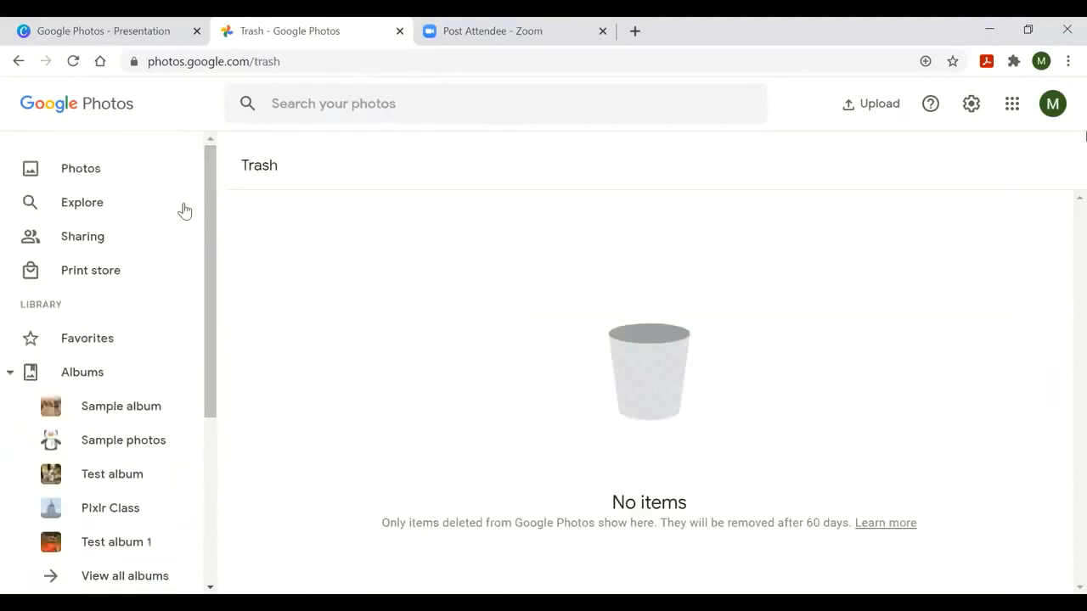
pyautogui.click(81, 175)
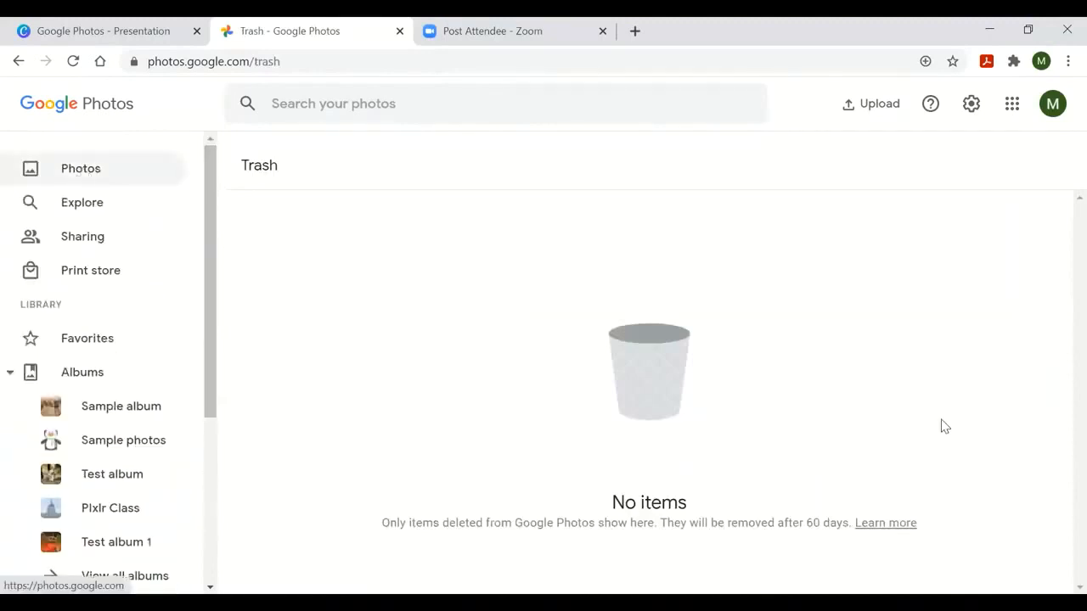
pyautogui.scroll(-3, 212, 382)
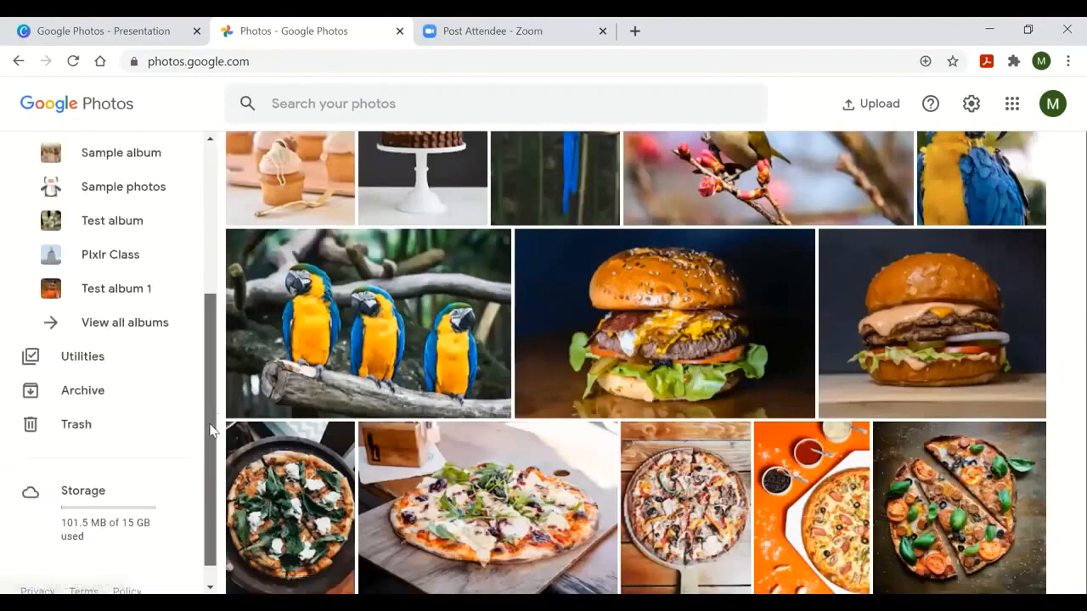
pyautogui.click(59, 427)
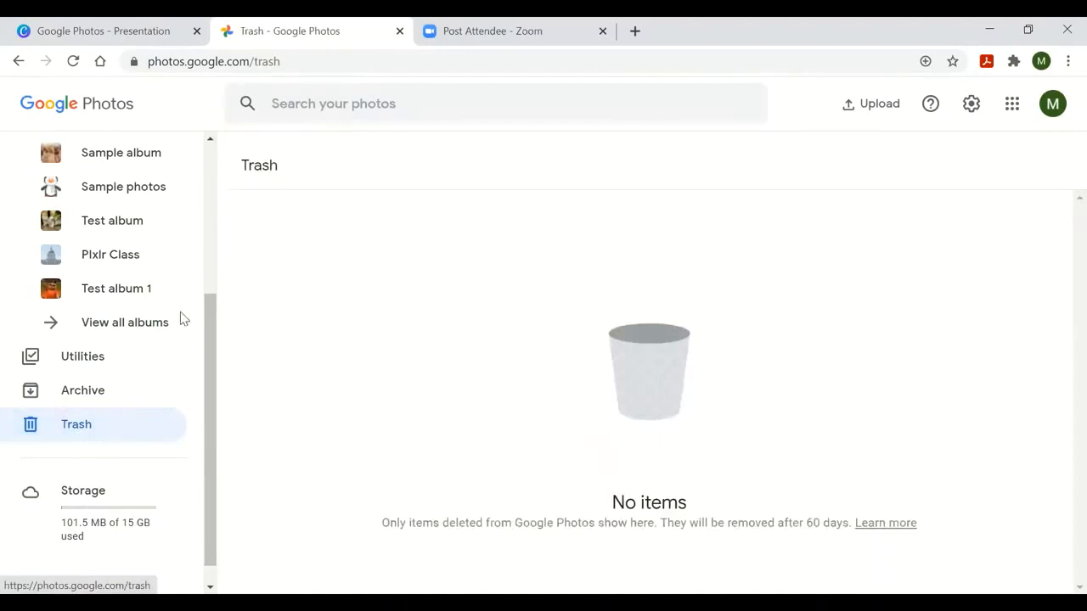
pyautogui.moveTo(211, 314); pyautogui.dragTo(212, 165)
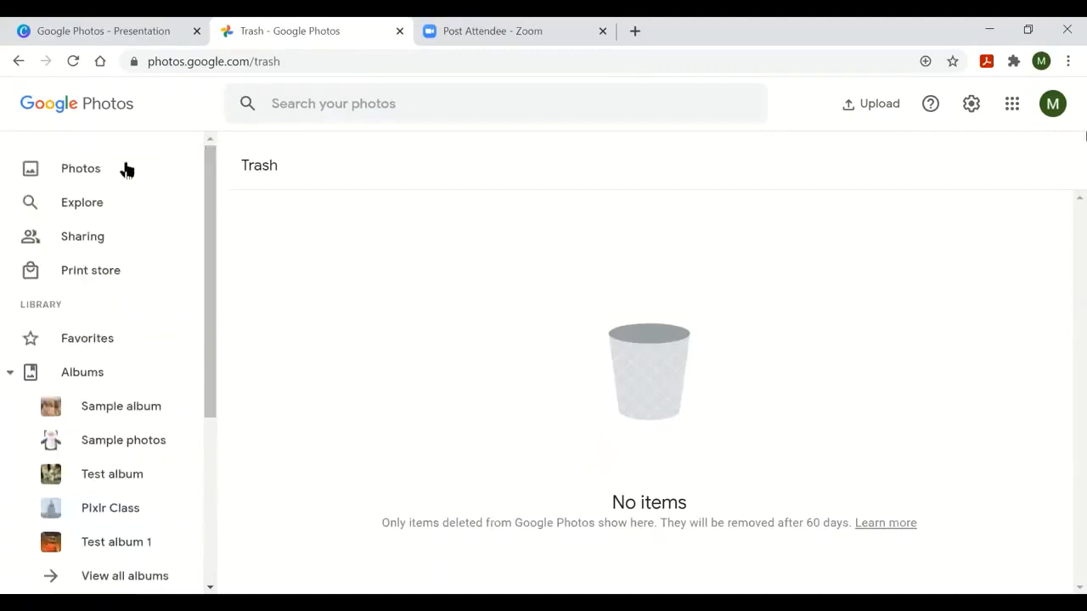
# Move the burger photo with bacon and melted cheese from the Photos library to the trash and return to the library
pyautogui.click(99, 176)
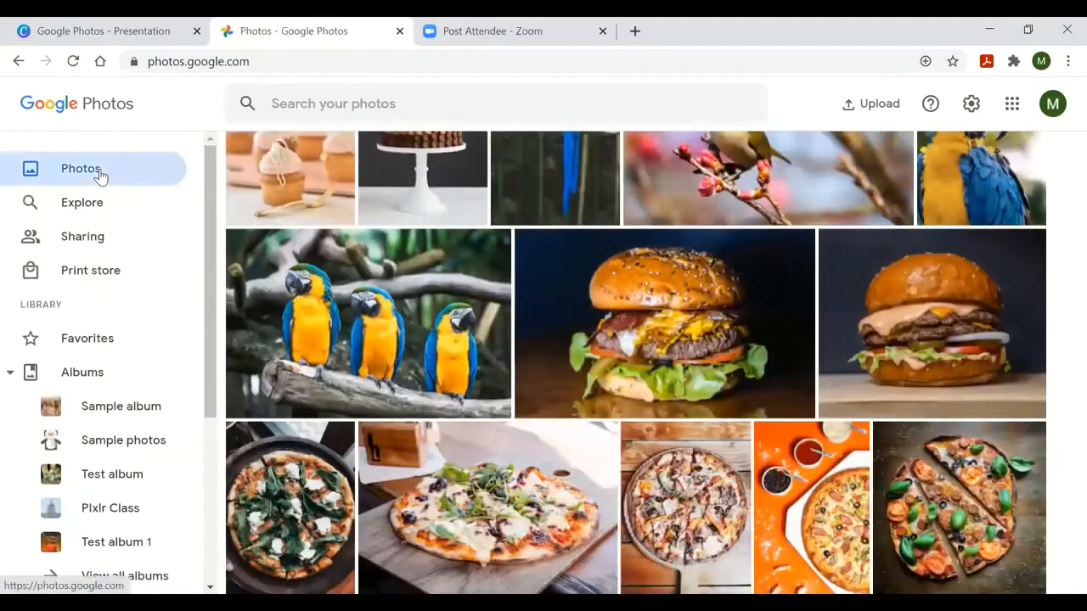
pyautogui.click(593, 303)
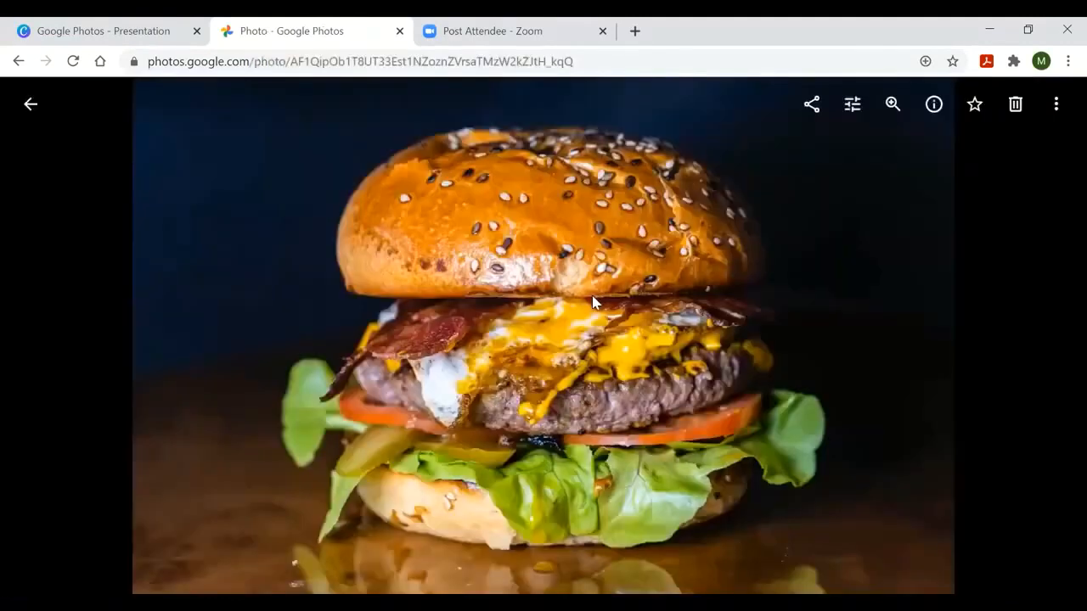
pyautogui.click(1015, 106)
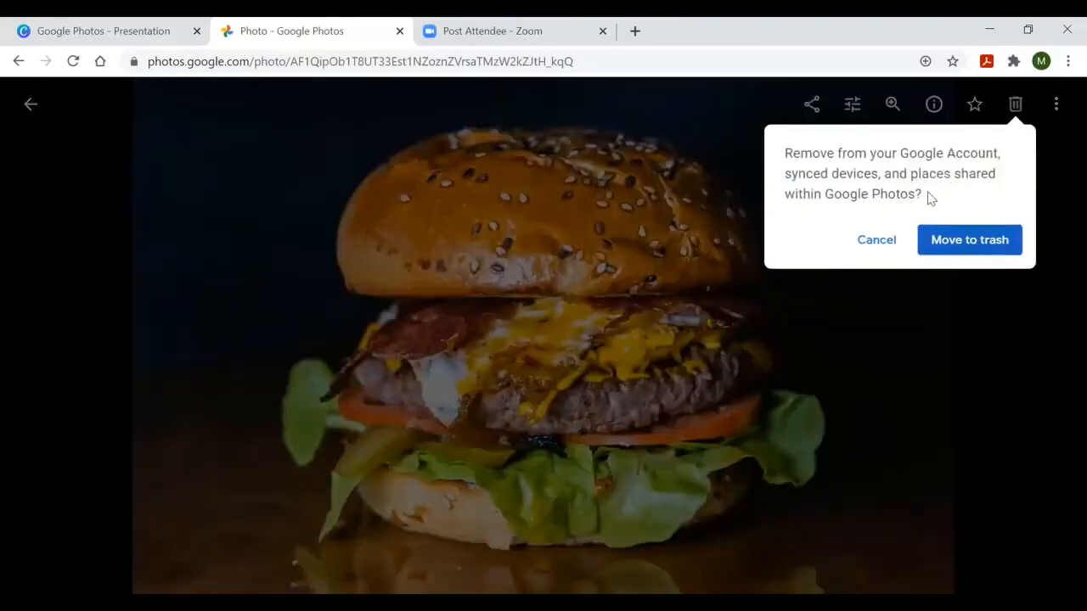
pyautogui.click(959, 249)
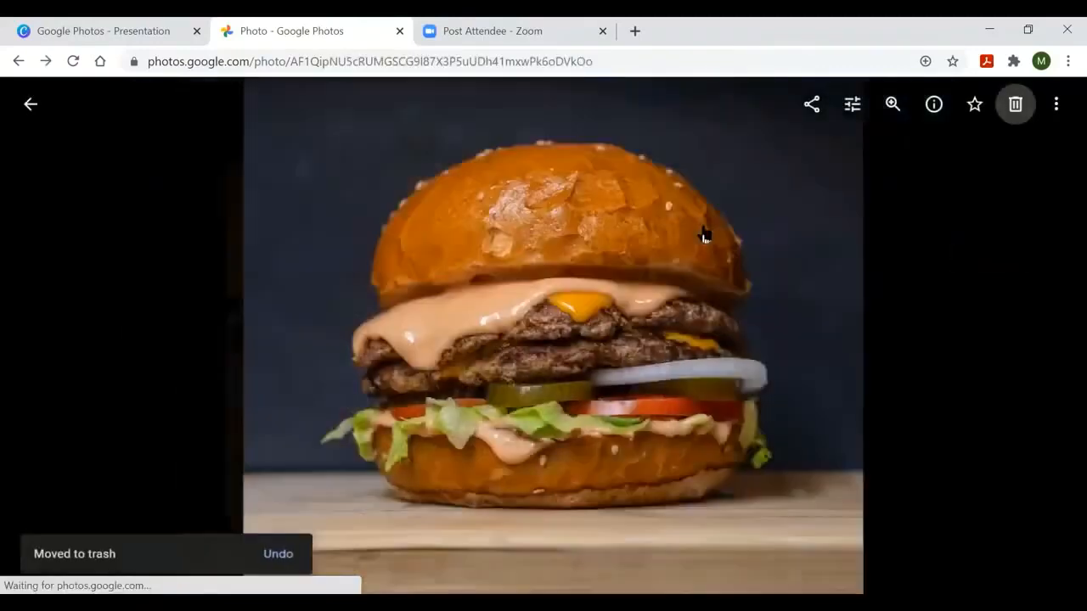
pyautogui.click(30, 106)
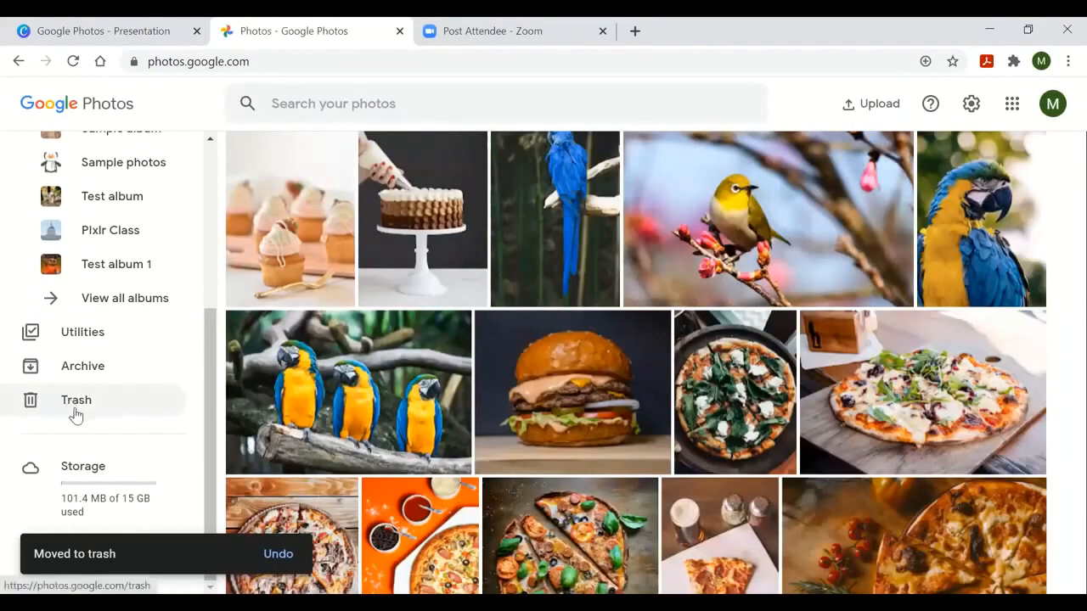
# Open the Trash page and empty it to permanently delete the burger photo
pyautogui.click(75, 411)
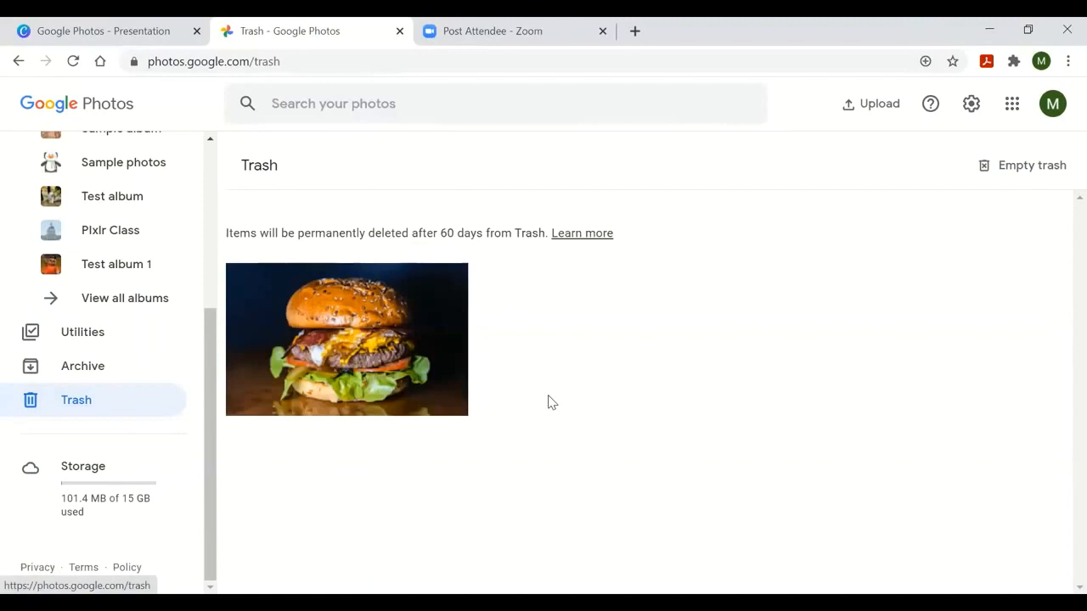
pyautogui.click(999, 168)
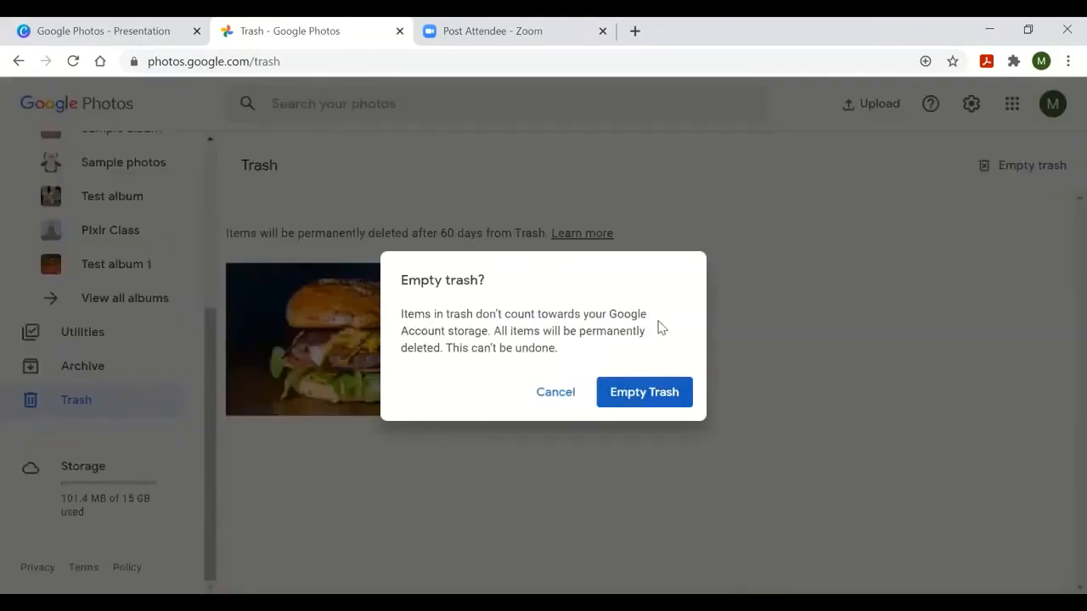
pyautogui.click(629, 394)
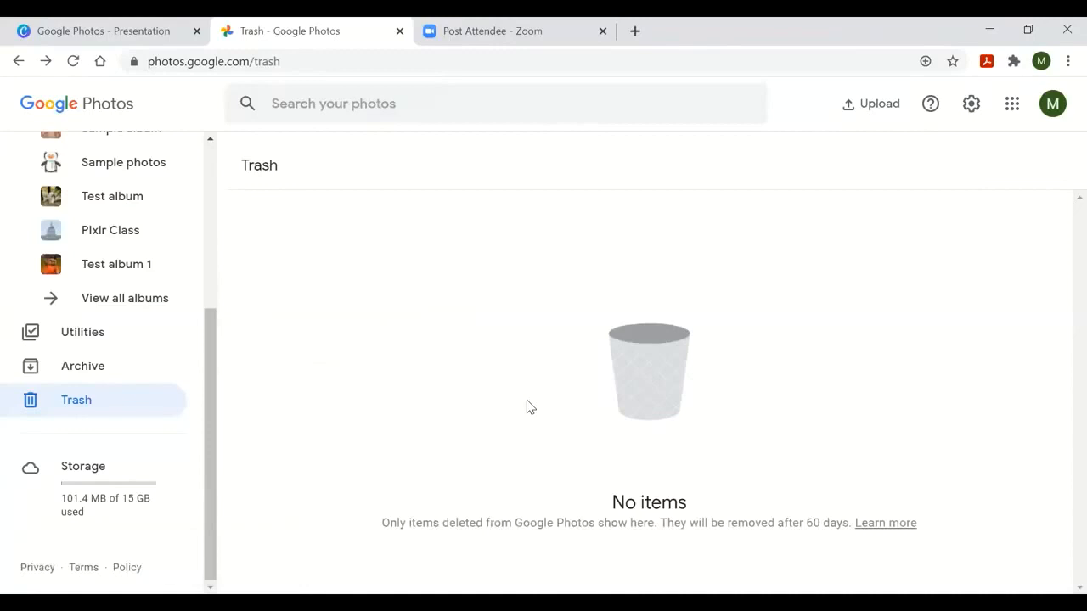
# Open the storage management page and look over the storage usage, the upgrade offer and the review-and-delete categories
pyautogui.click(84, 474)
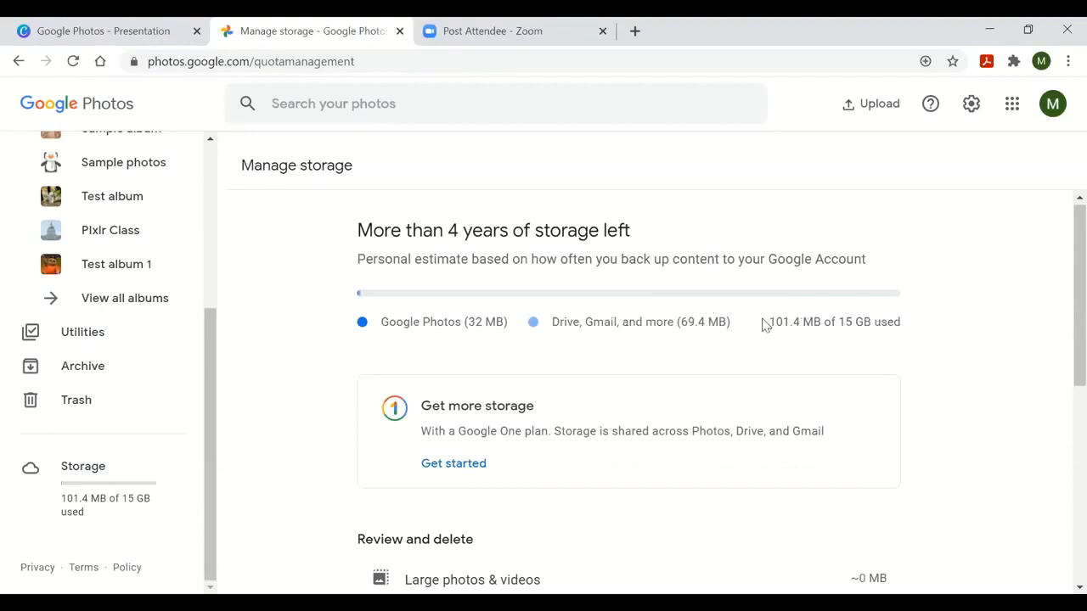
pyautogui.scroll(-2, 1061, 254)
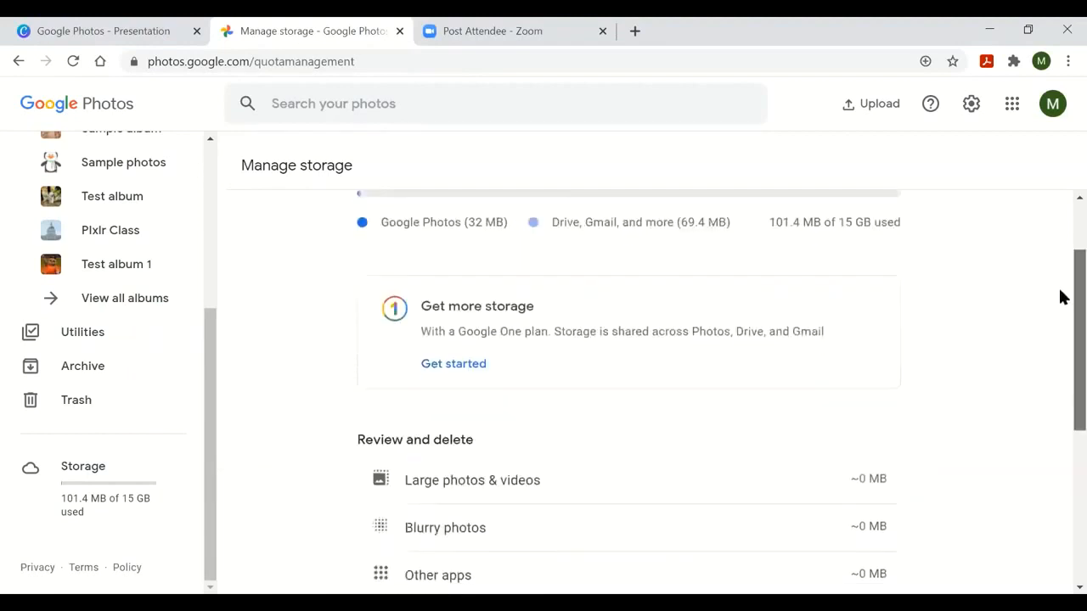
# Examine the storage estimate, the Google One plan offer and the cleanup suggestions on the Manage storage page
pyautogui.scroll(2, 1060, 272)
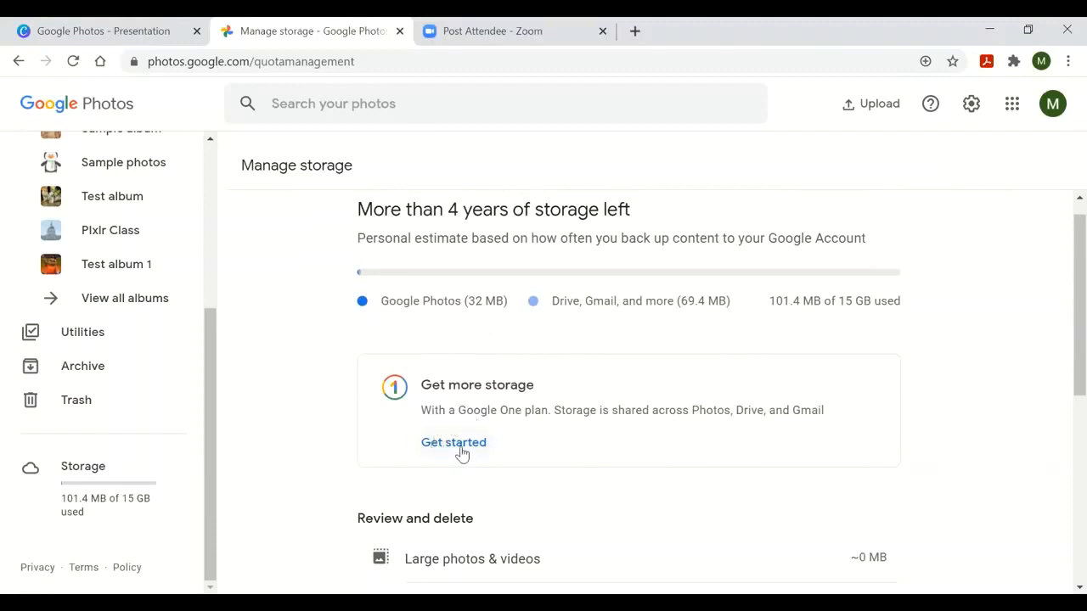
pyautogui.scroll(-1, 1060, 259)
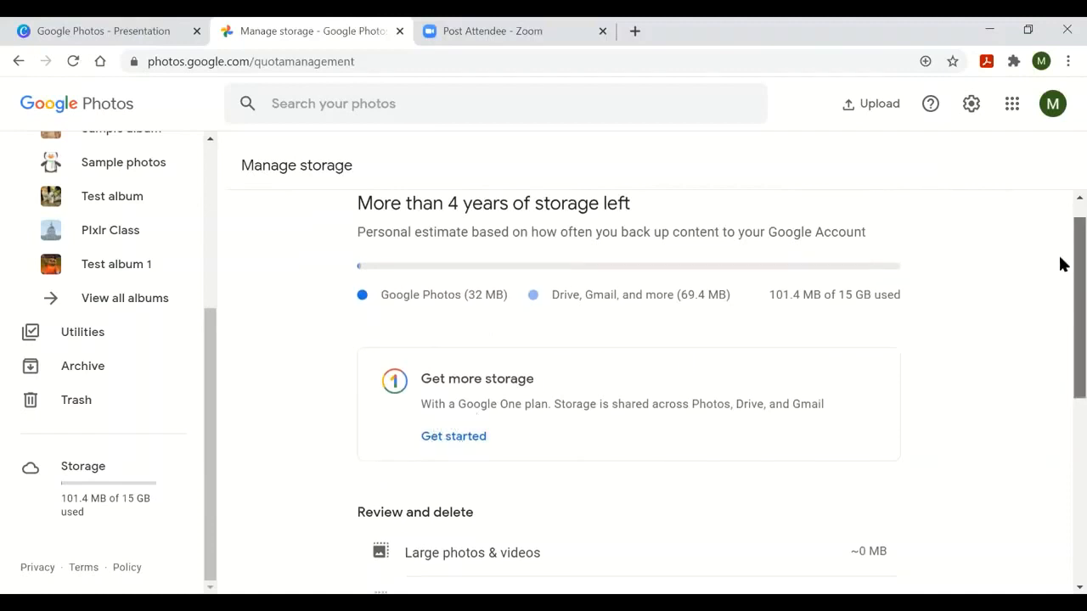
pyautogui.scroll(-2, 1061, 303)
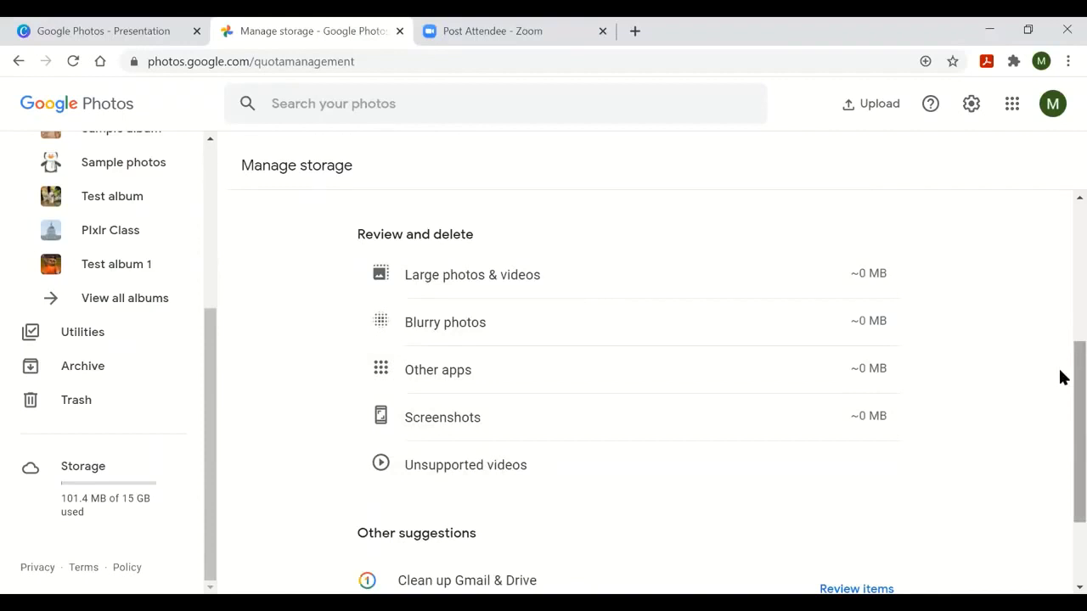
pyautogui.moveTo(1064, 378); pyautogui.dragTo(1061, 214)
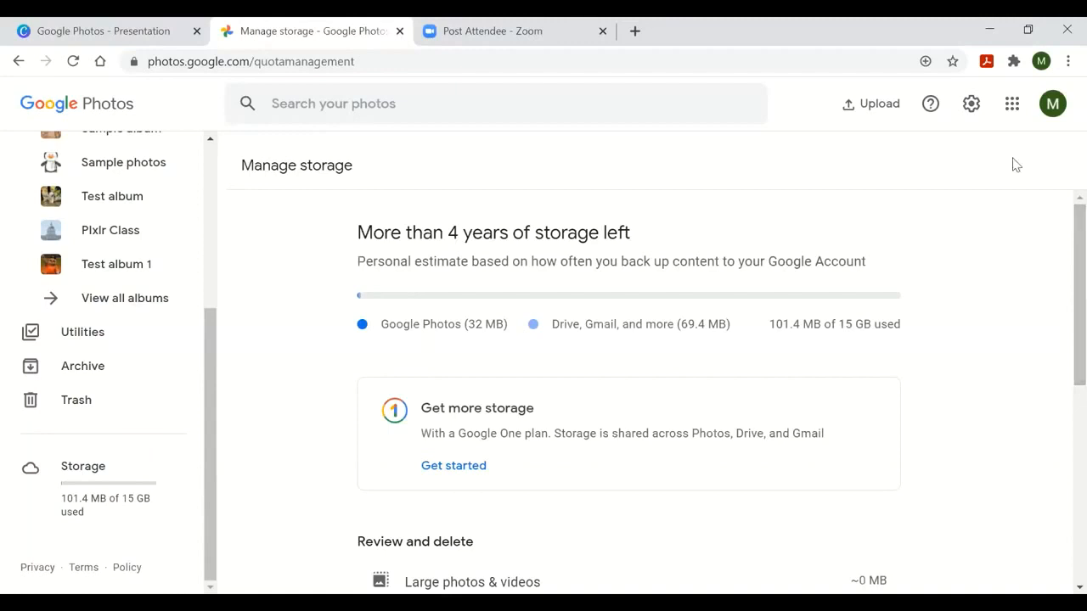
# Go back to the Photos library, search it for "pizza", look through the matching pictures and return to the library
pyautogui.scroll(5, 186, 171)
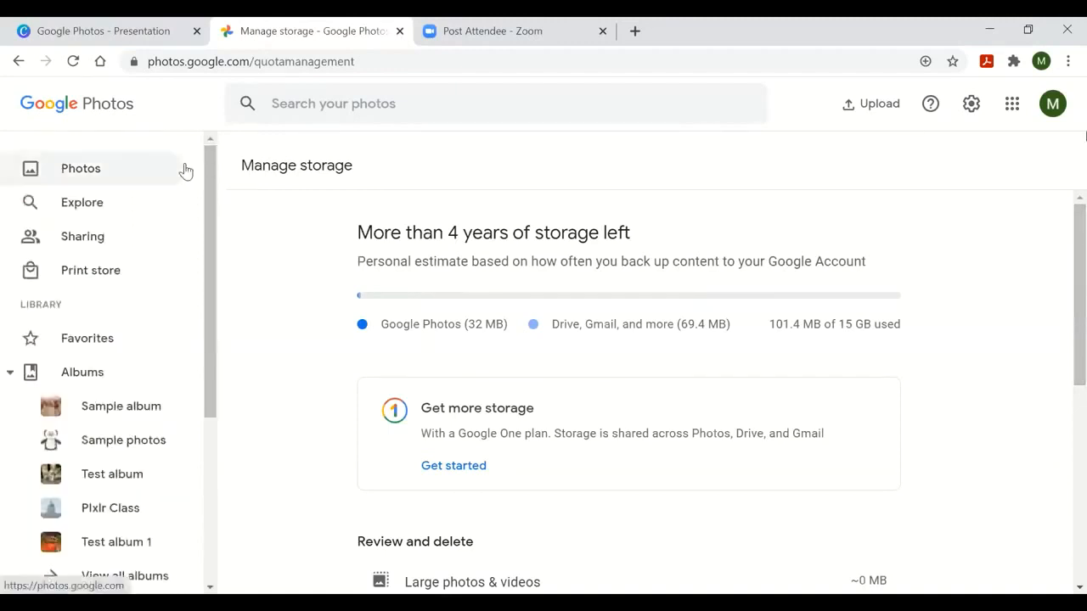
pyautogui.click(77, 181)
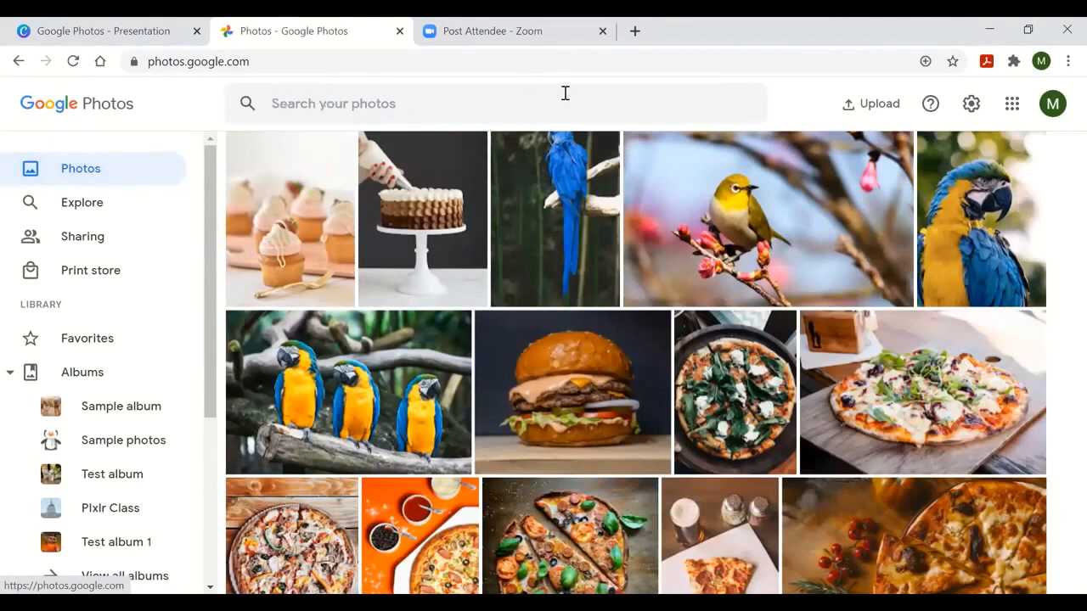
pyautogui.click(301, 107)
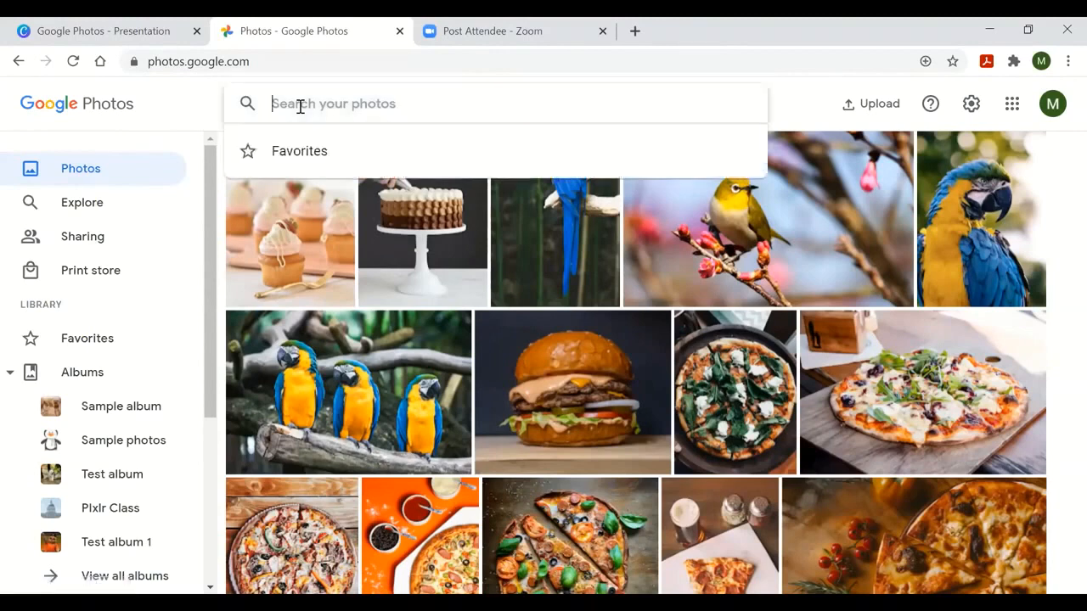
pyautogui.write('pizza')
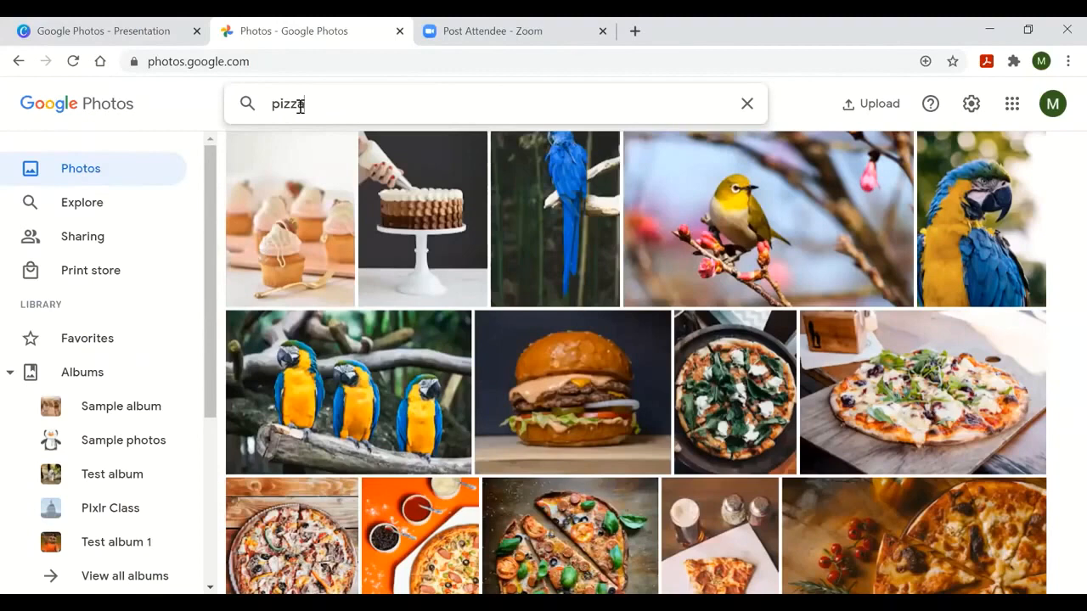
pyautogui.press('Return')
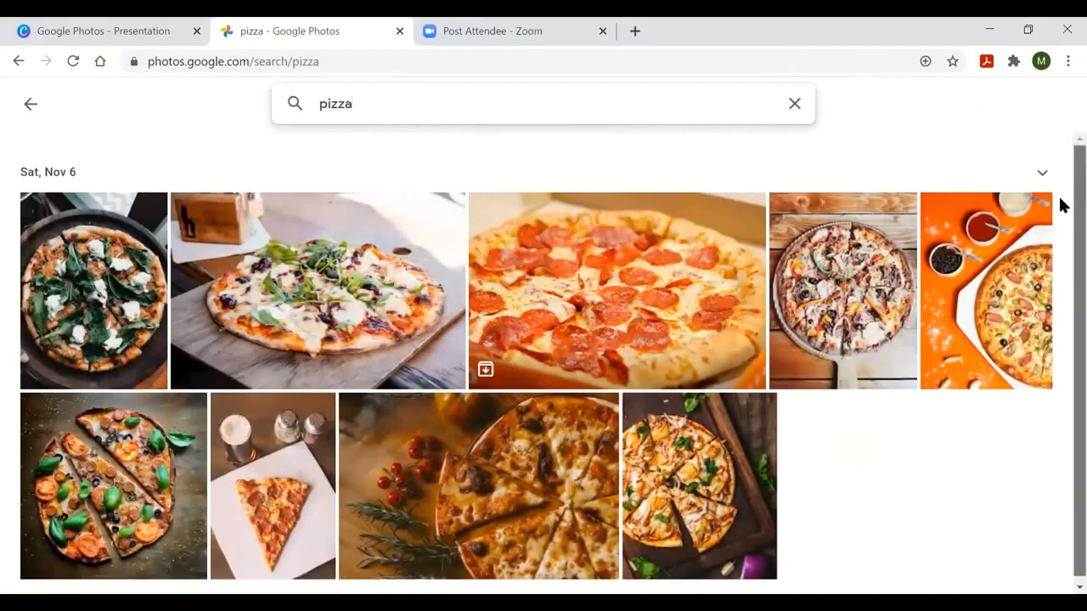
pyautogui.scroll(-1, 1061, 204)
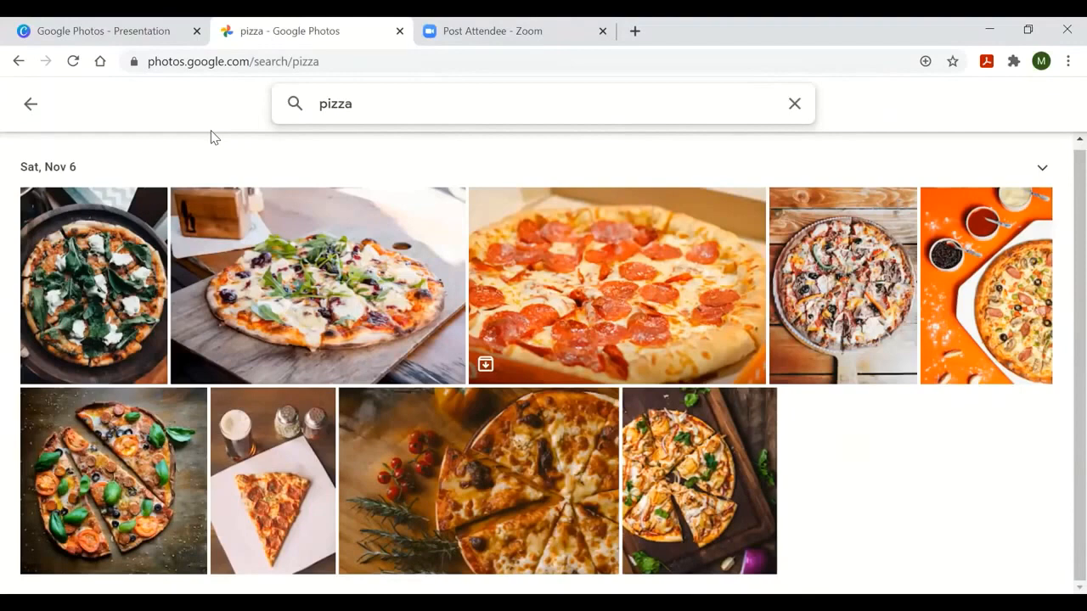
pyautogui.click(33, 109)
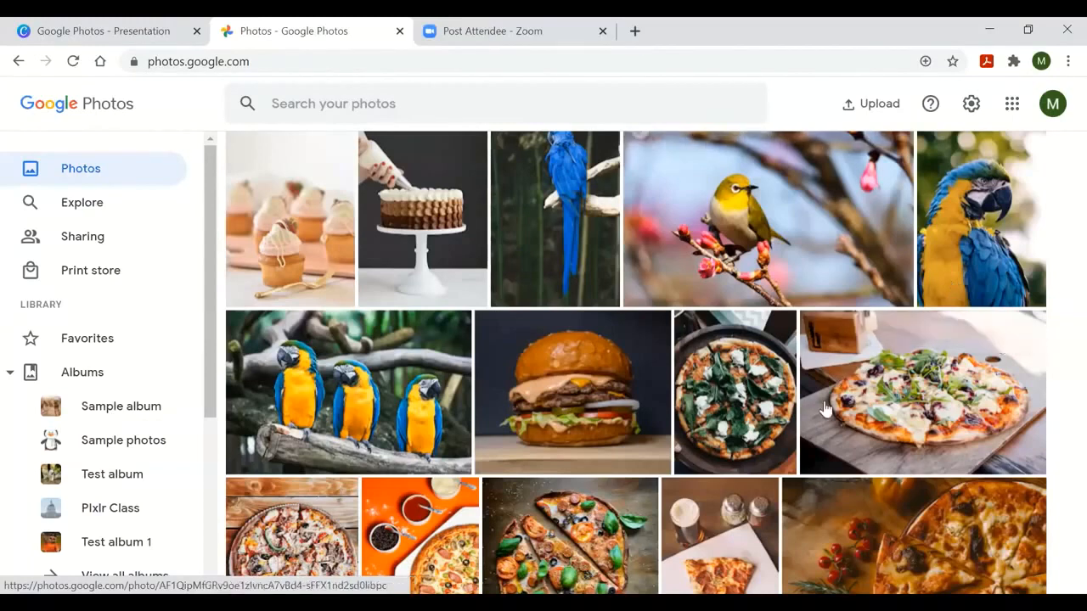
# View the App downloads page for automatically backing up photos from the computer, and return to the library
pyautogui.click(852, 109)
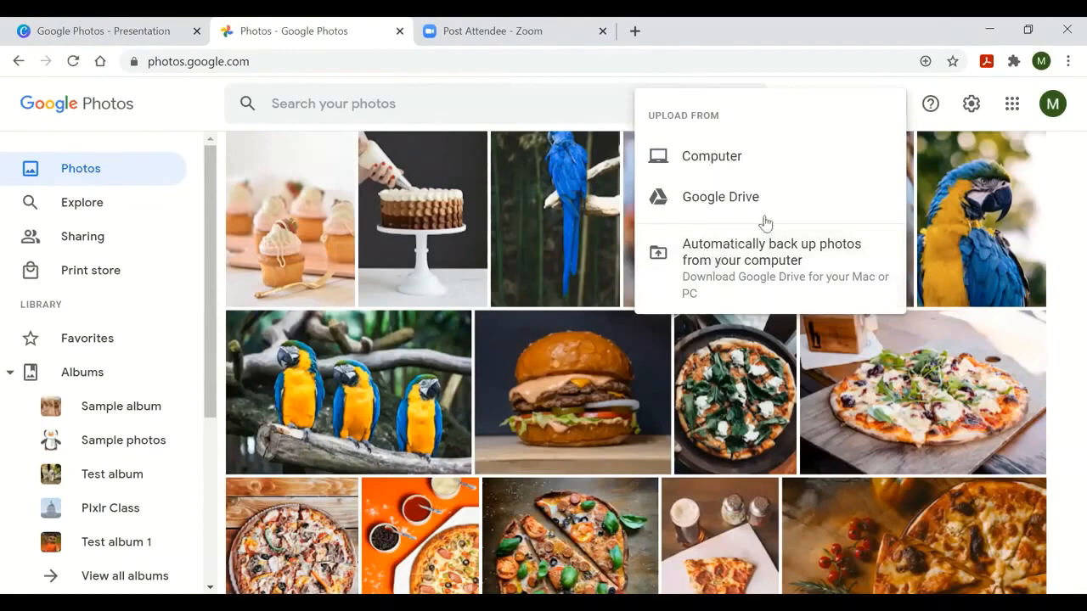
pyautogui.click(710, 260)
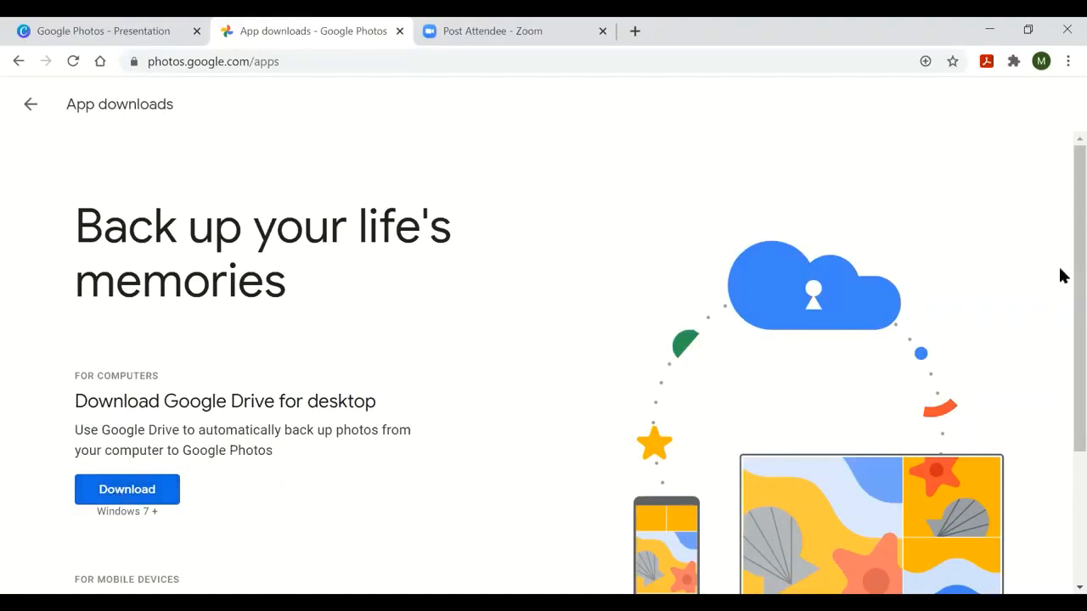
pyautogui.scroll(-2, 1061, 294)
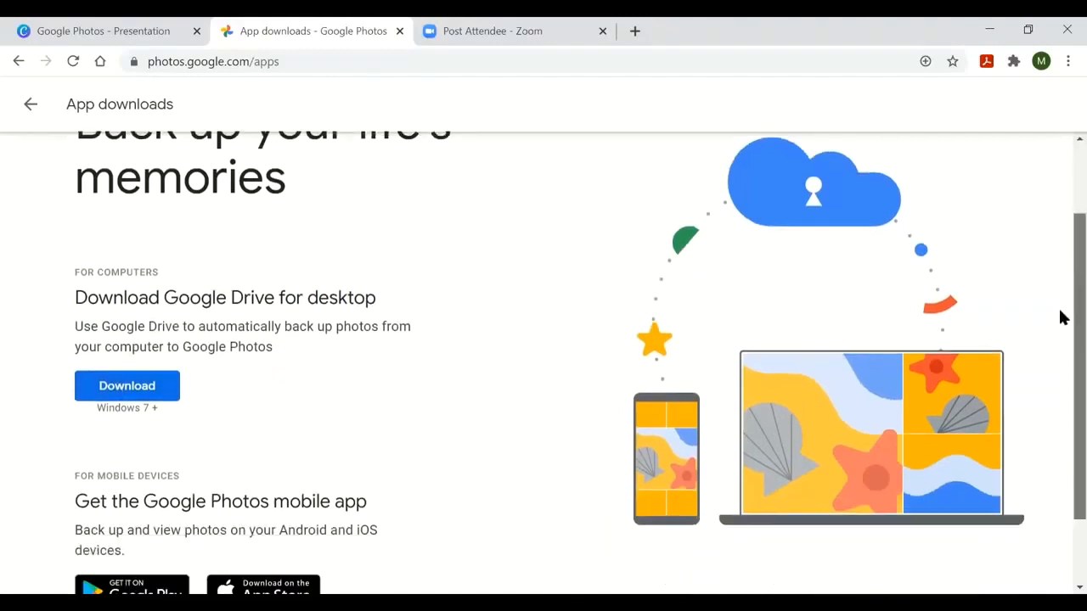
pyautogui.scroll(1, 1060, 315)
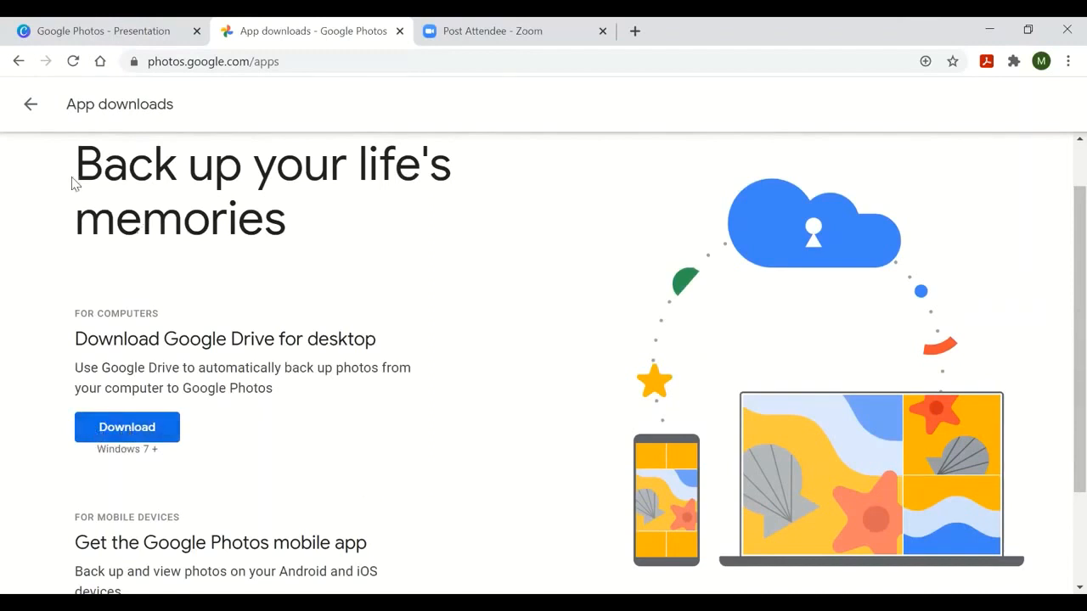
pyautogui.click(30, 106)
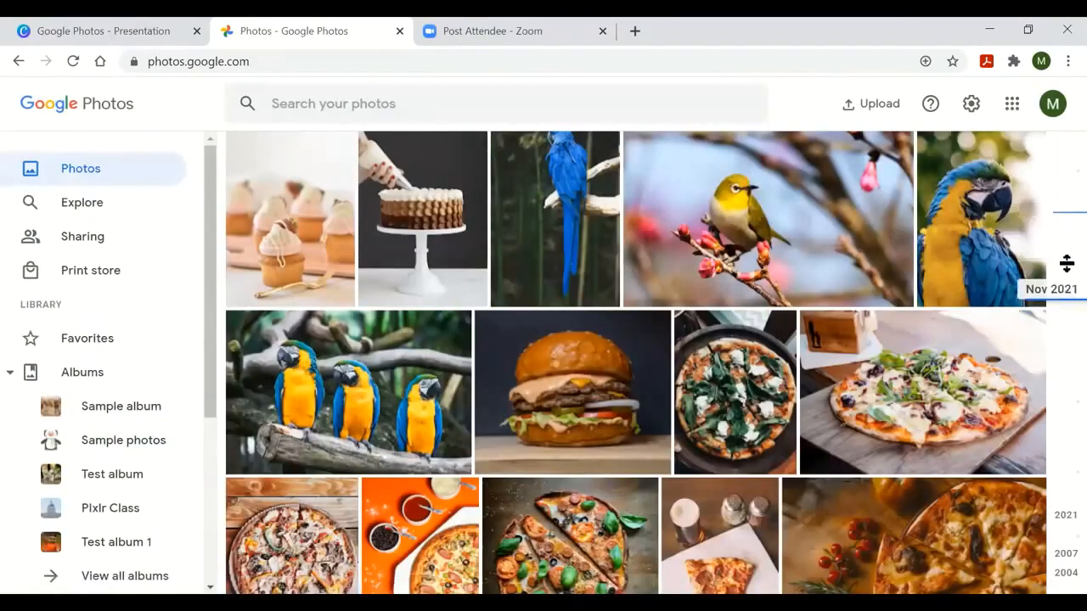
# Upload the VDrErQEF9e4-unsplash JPG file from the computer's Desktop to the library and dismiss the upload notice
pyautogui.scroll(4, 1067, 171)
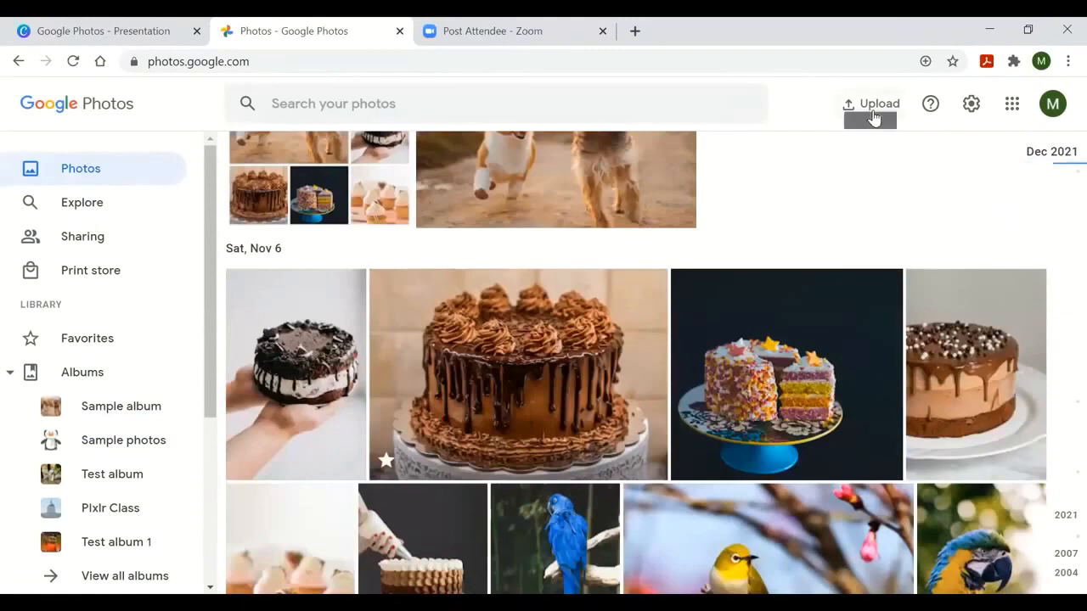
pyautogui.click(875, 116)
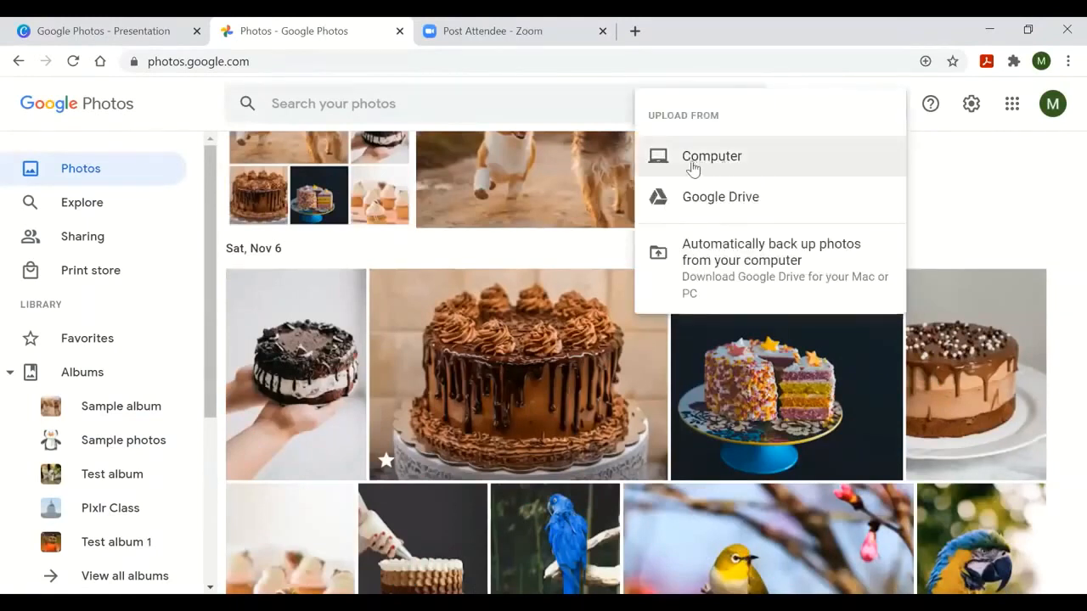
pyautogui.click(720, 157)
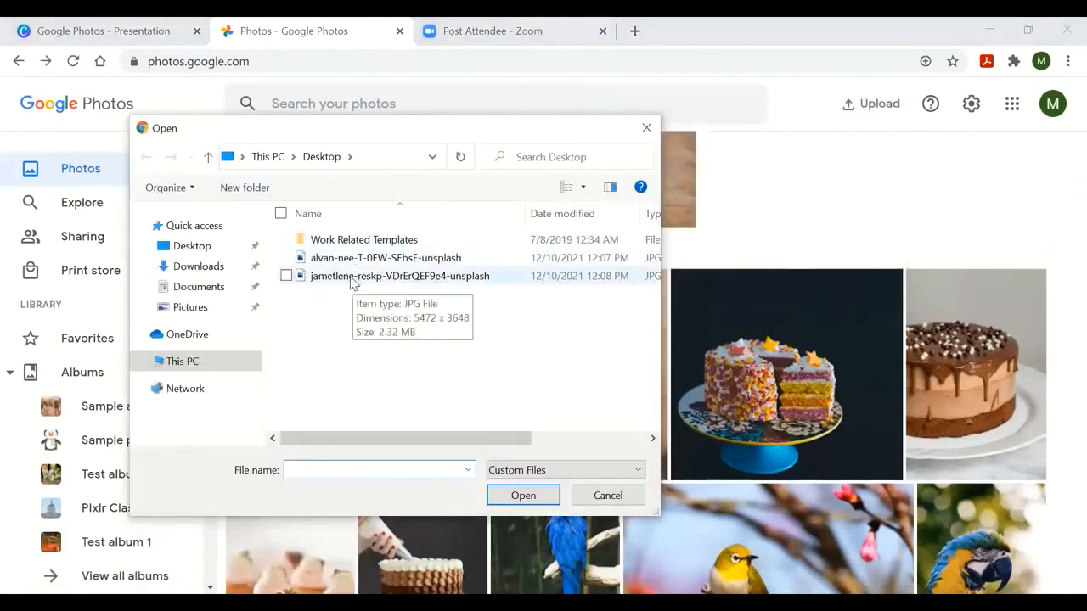
pyautogui.click(354, 281)
pyautogui.click(504, 496)
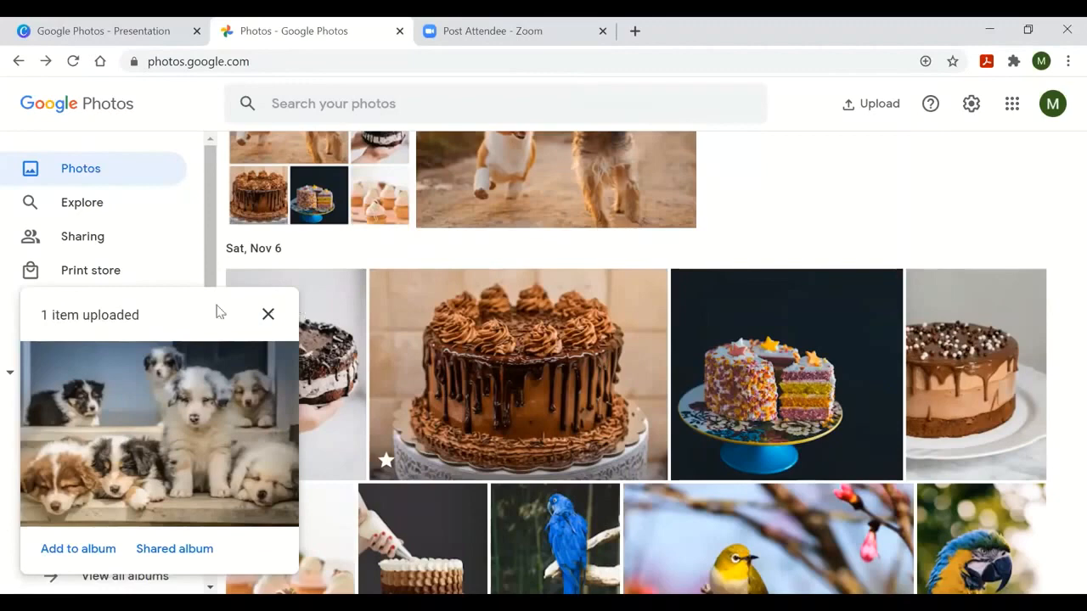
pyautogui.click(268, 315)
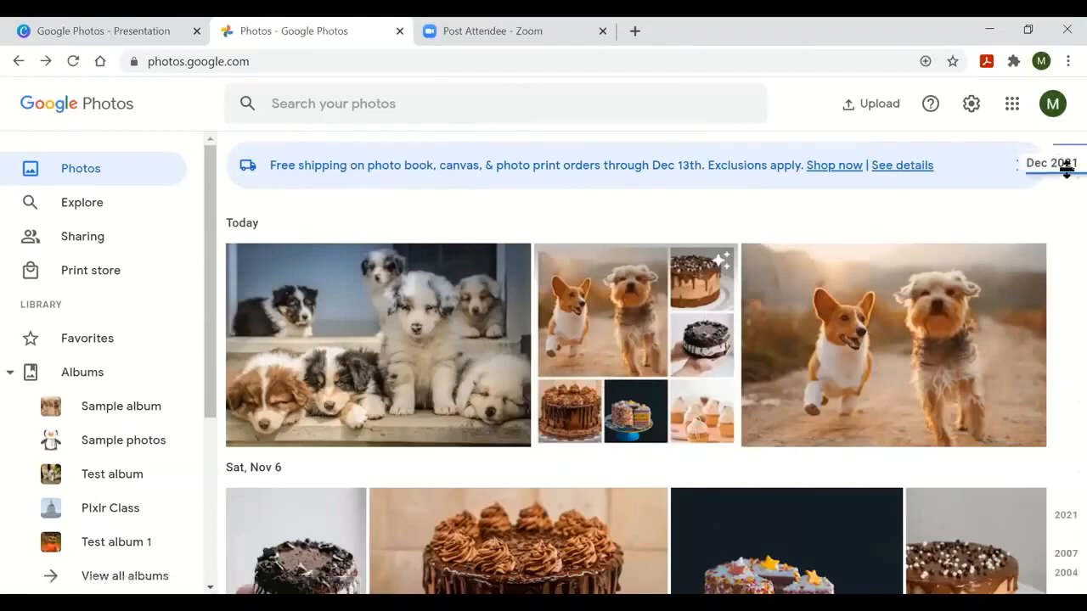
# Select today's puppies photo, collage and running dogs photo plus the first three Nov 6 cake photos, and download them together
pyautogui.scroll(-1, 1067, 162)
pyautogui.moveTo(1067, 160); pyautogui.dragTo(1061, 133)
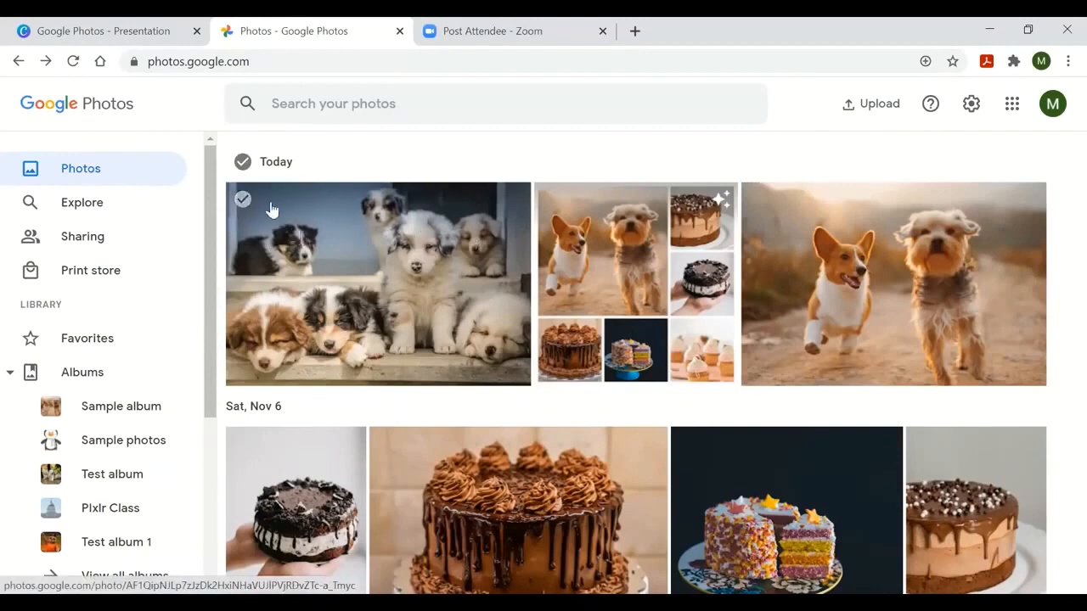
pyautogui.click(243, 201)
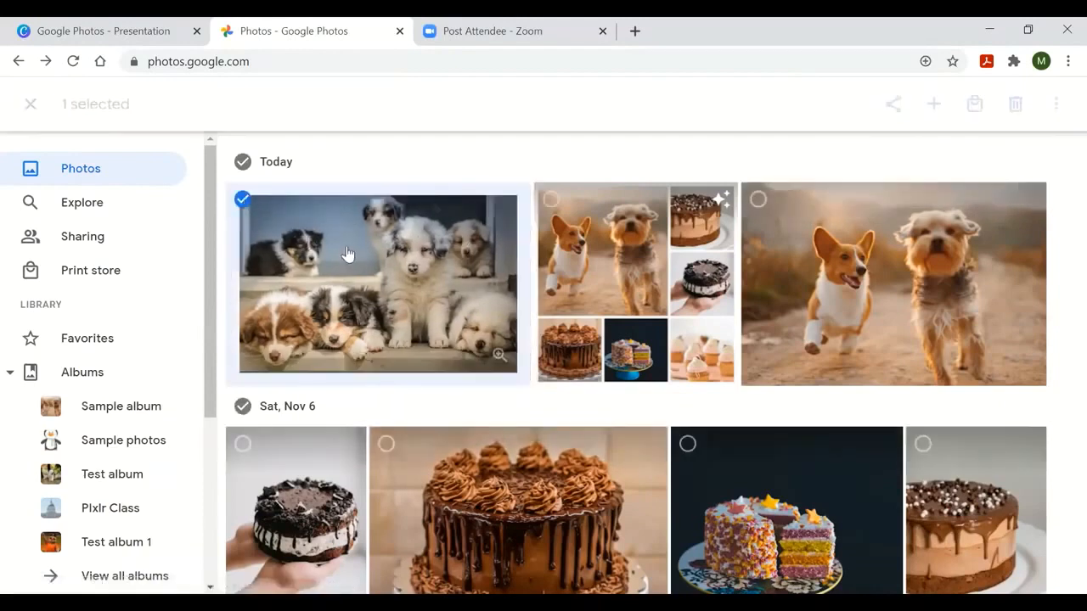
pyautogui.click(550, 202)
pyautogui.click(758, 199)
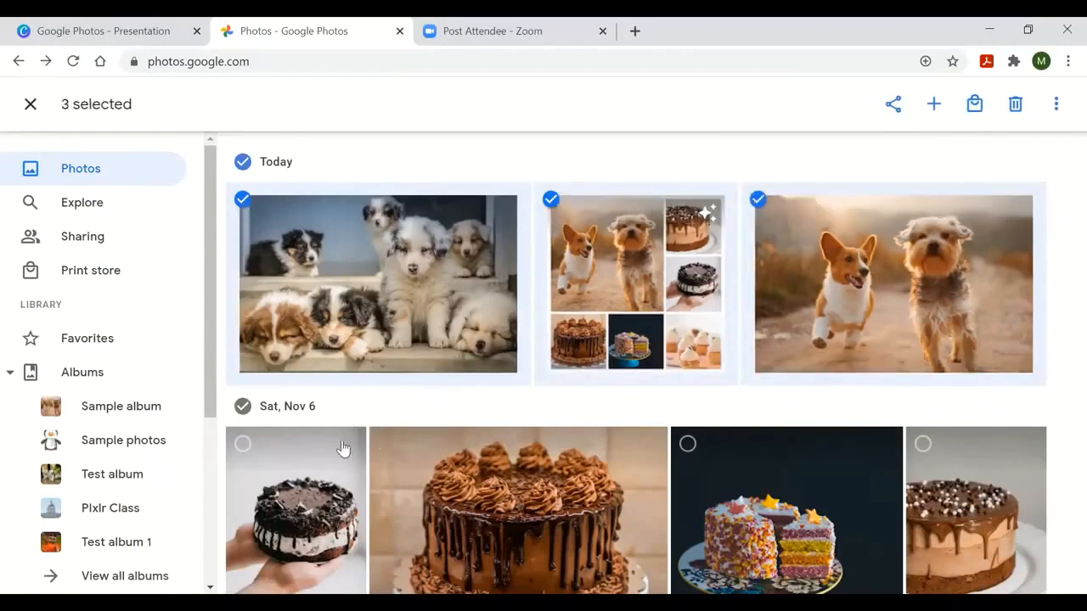
pyautogui.click(273, 448)
pyautogui.click(412, 451)
pyautogui.click(758, 481)
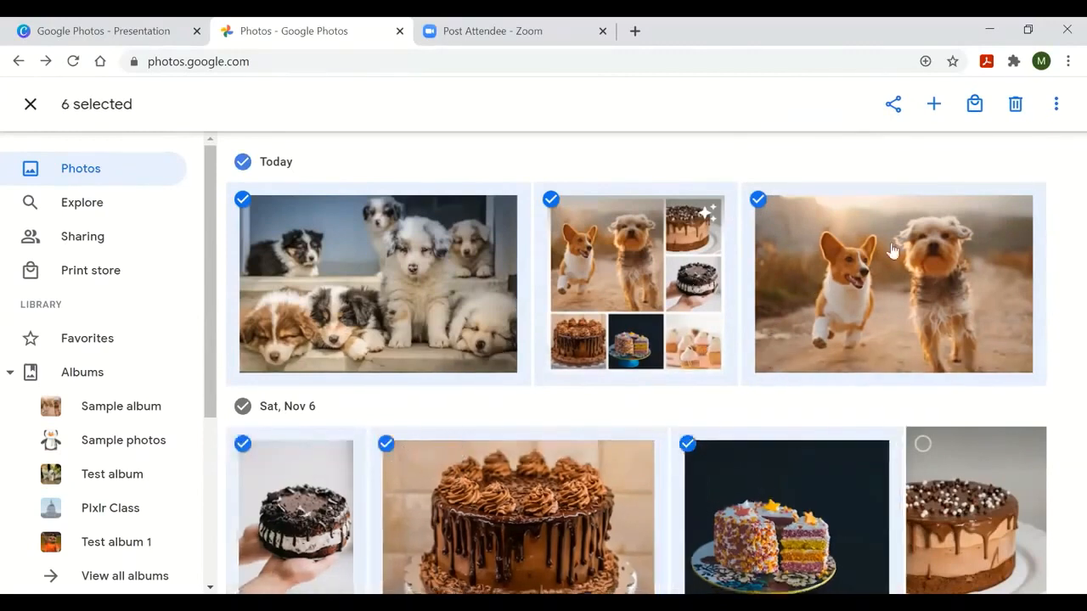
pyautogui.click(1062, 117)
pyautogui.click(1061, 117)
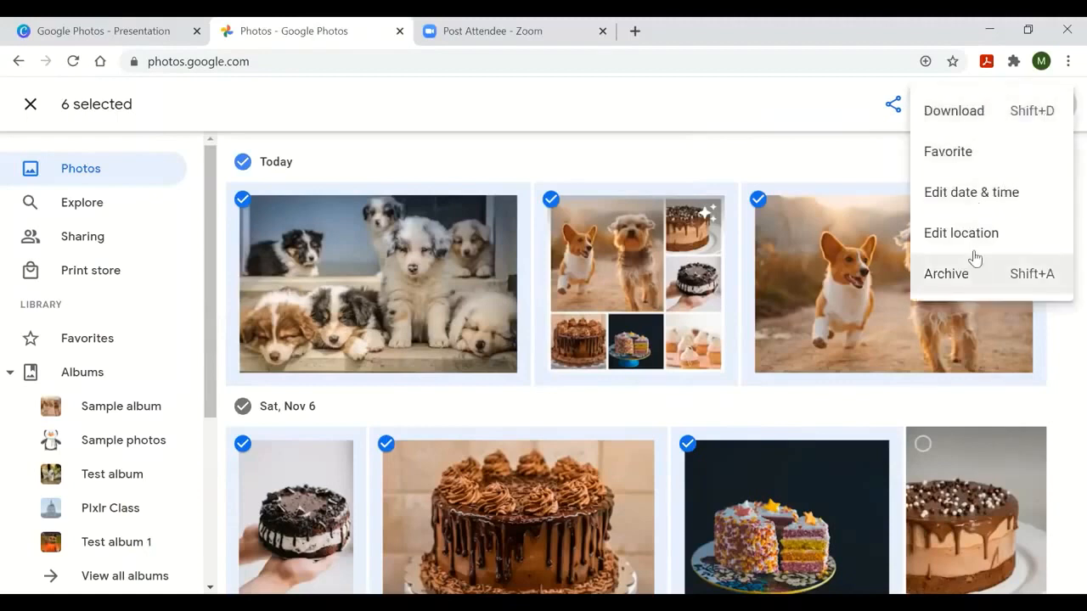
pyautogui.click(938, 126)
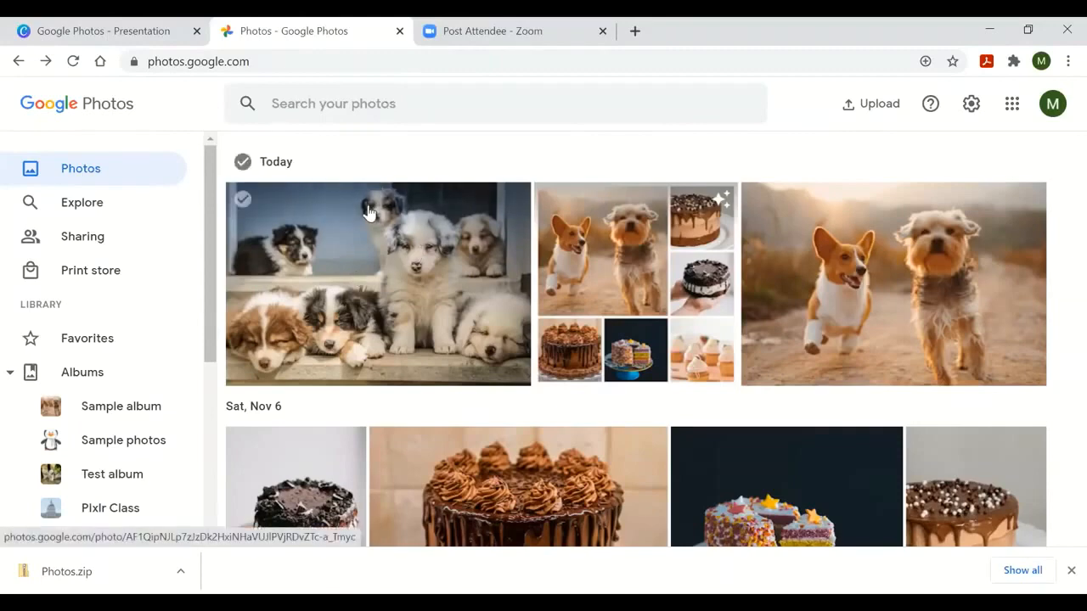
# Open the puppies photo in full view and look over its additional options, including slideshow, download, album, print and archive
pyautogui.click(346, 238)
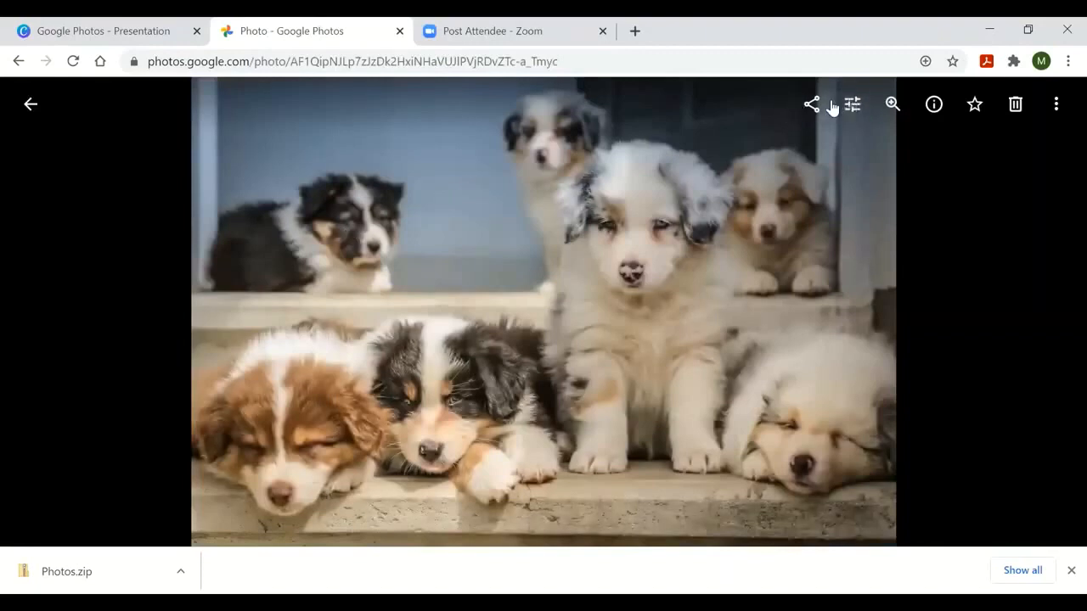
pyautogui.click(1058, 106)
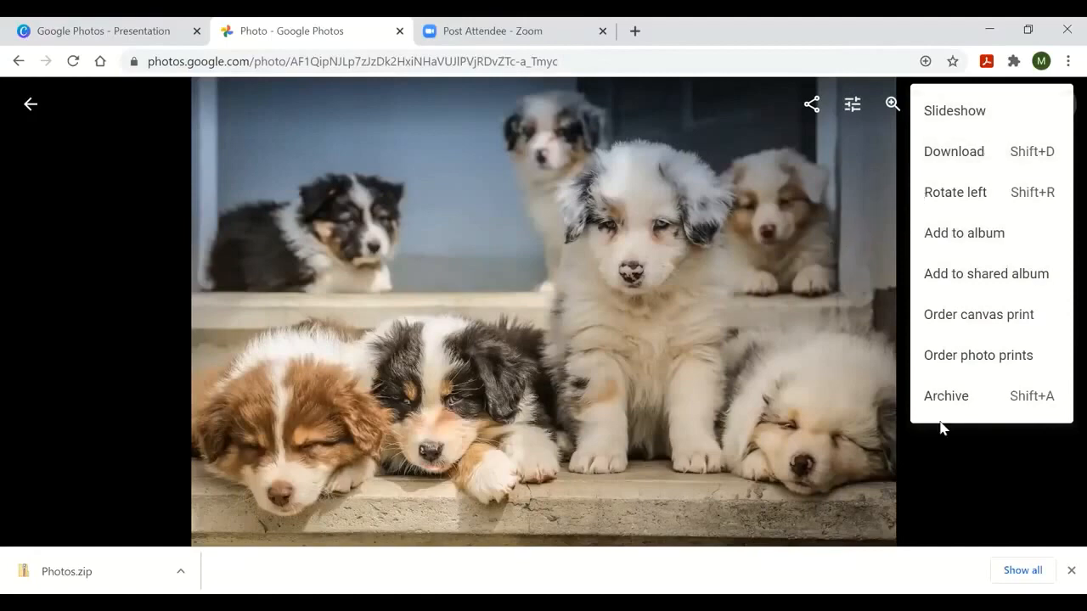
pyautogui.click(938, 501)
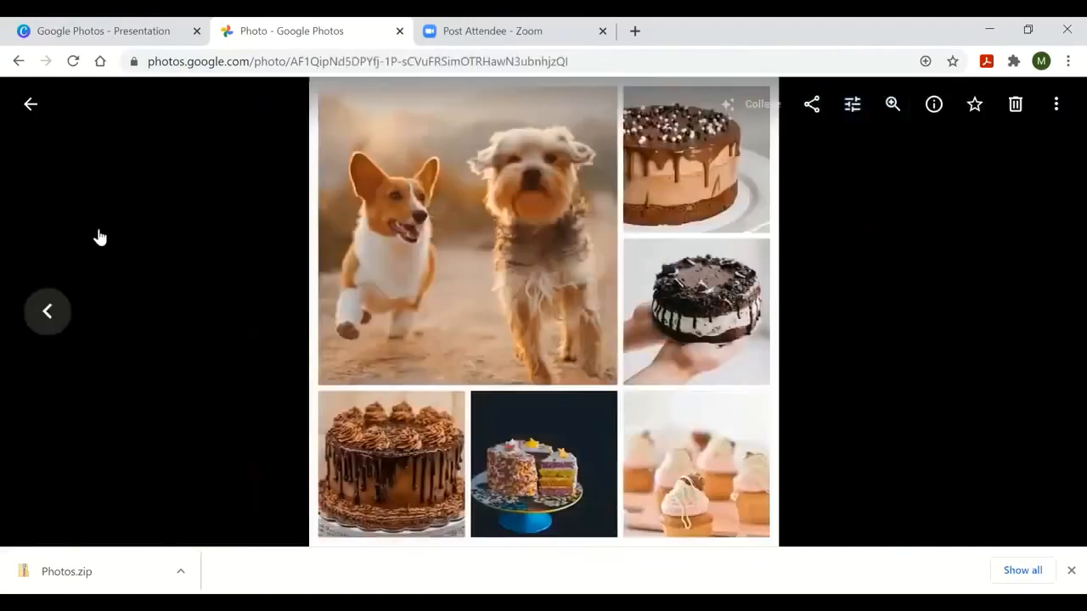
pyautogui.click(48, 320)
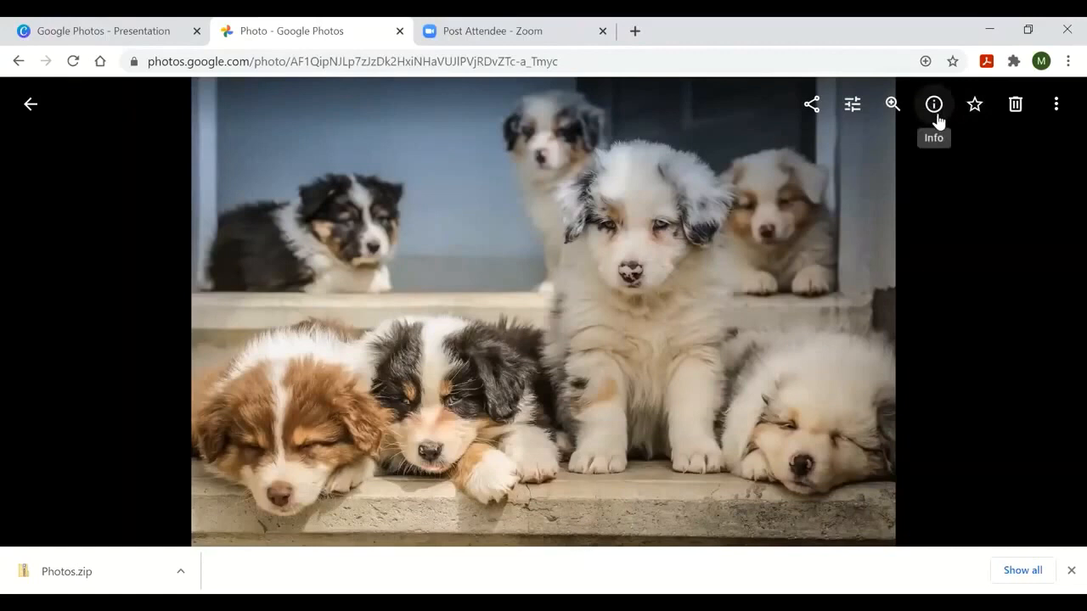
# Show the puppies photo's info and examine its description, people, date, file details and location fields
pyautogui.click(936, 119)
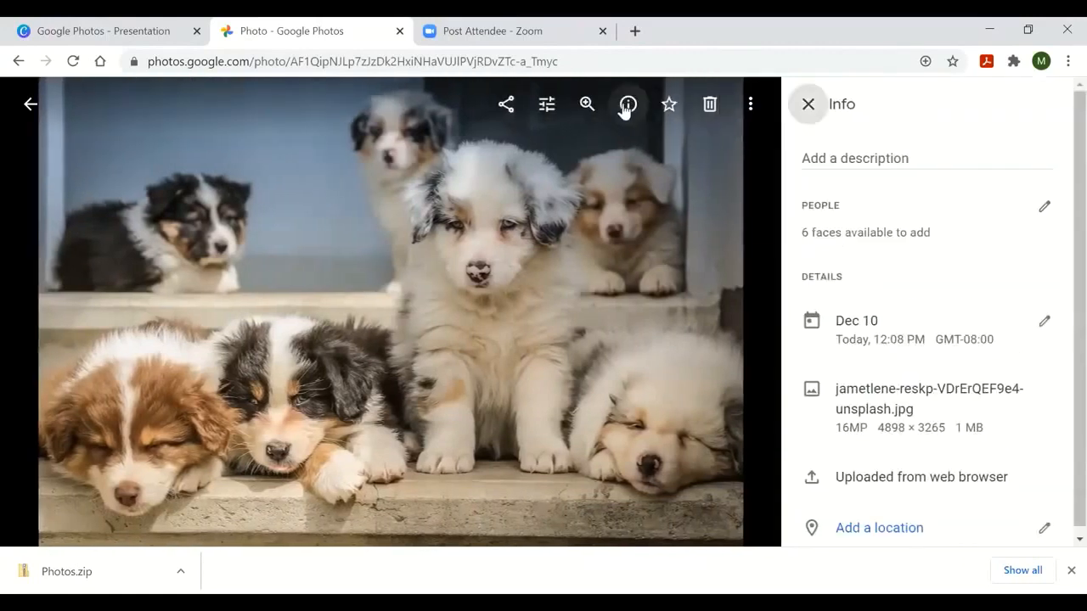
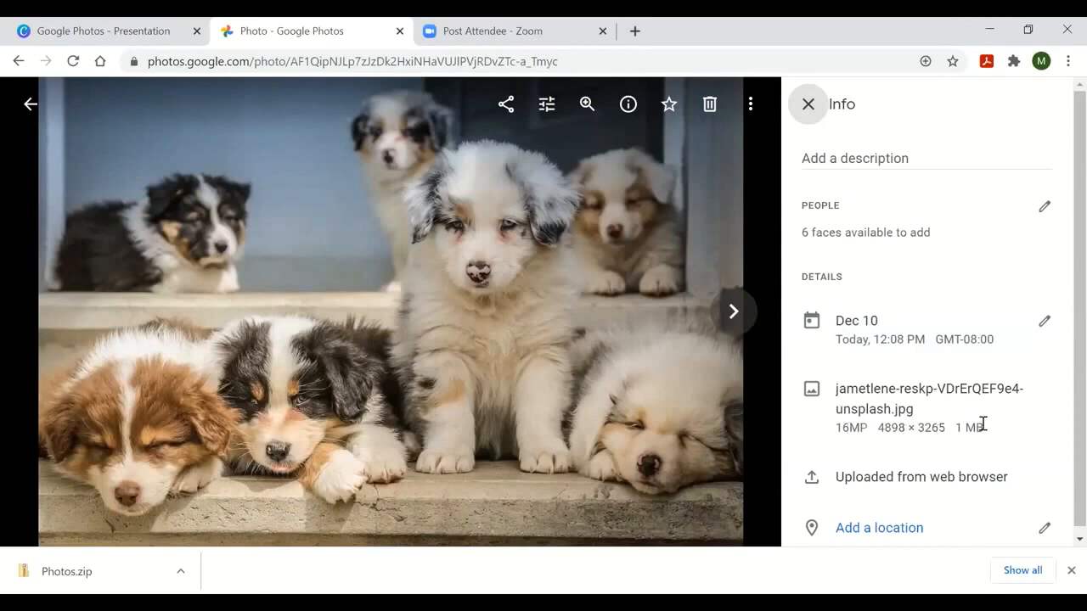
pyautogui.scroll(-1, 1063, 373)
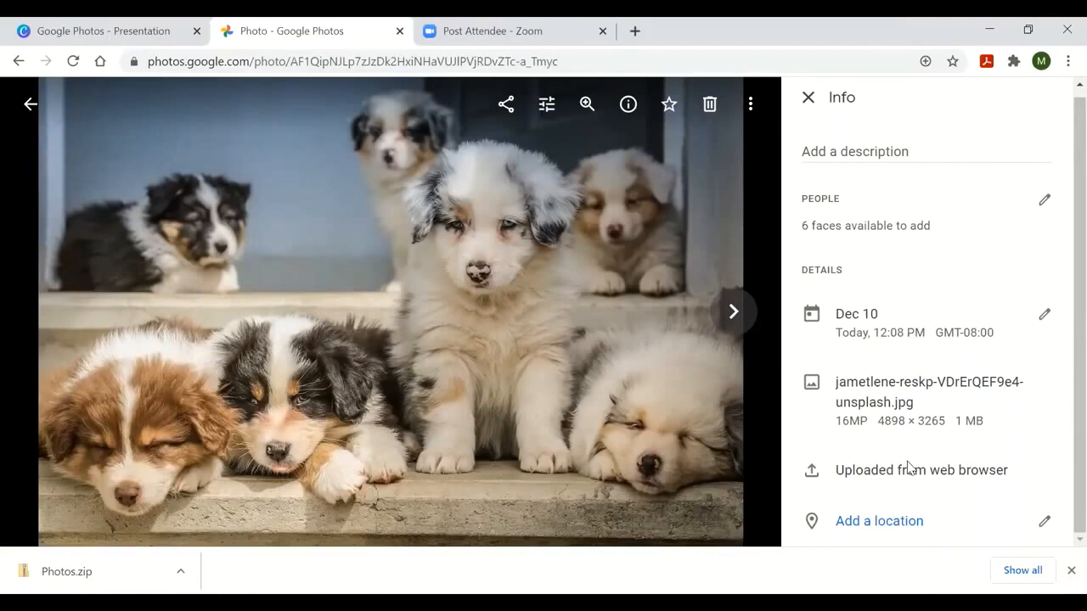
pyautogui.scroll(1, 1062, 401)
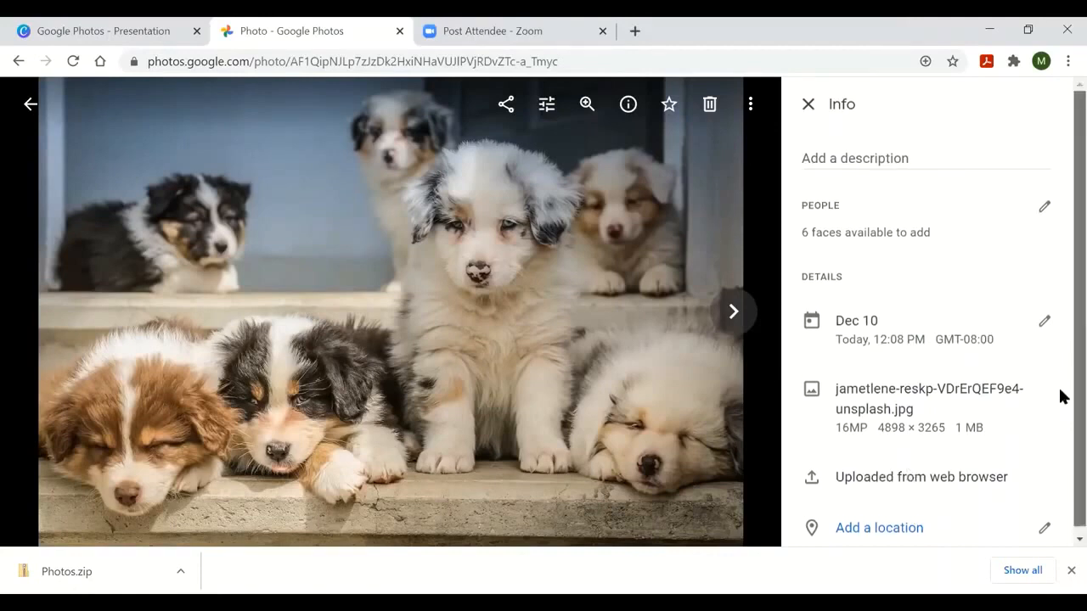
# Add San Francisco, CA, USA as the location of the puppies photo
pyautogui.scroll(-1, 1062, 397)
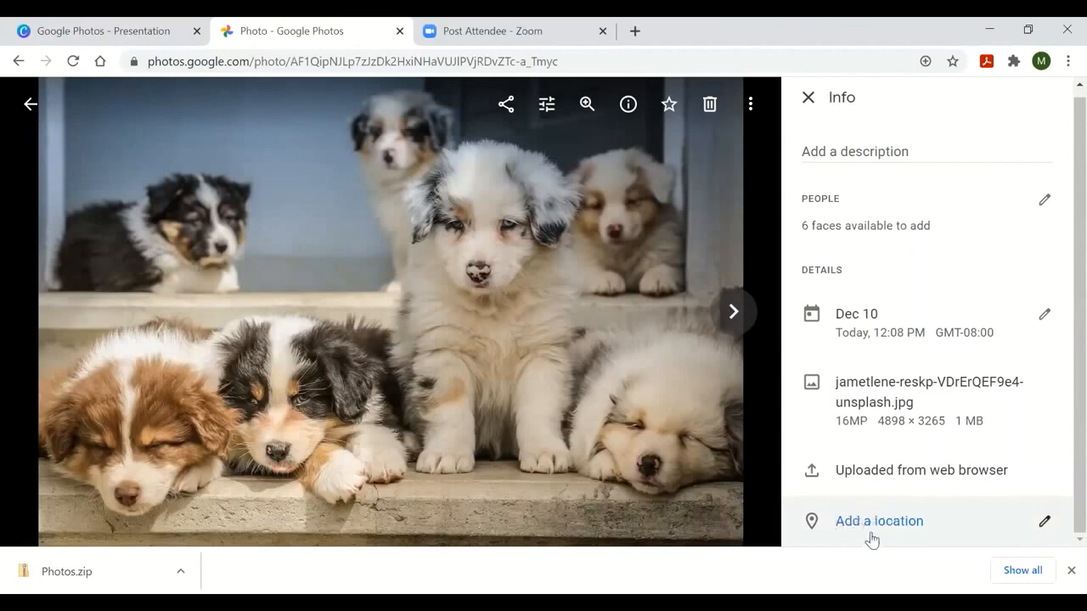
pyautogui.click(1044, 521)
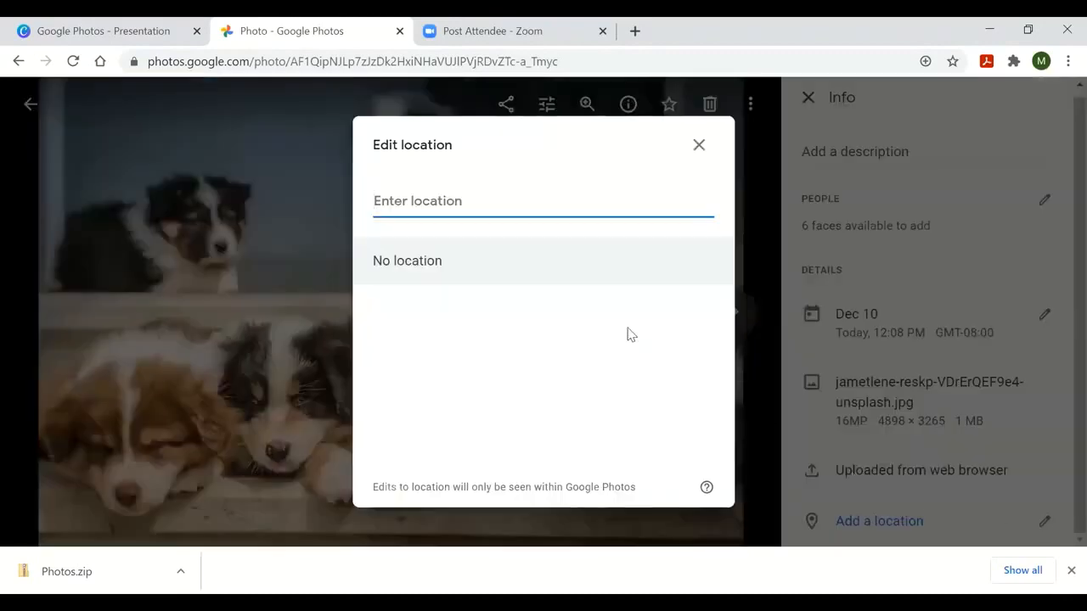
pyautogui.write('San Frani')
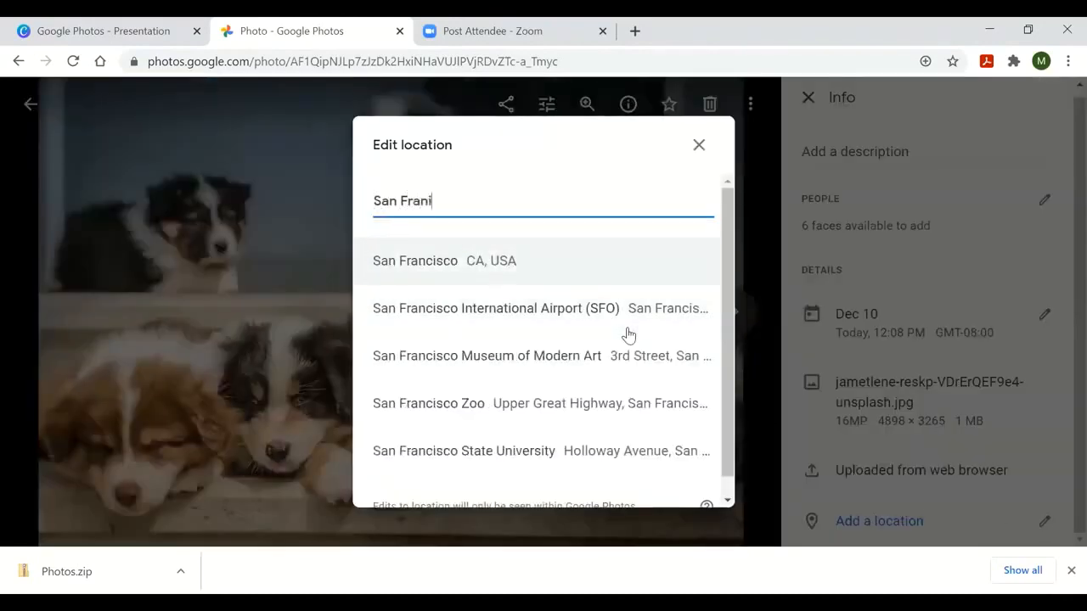
pyautogui.press('BackSpace')
pyautogui.write('cisco')
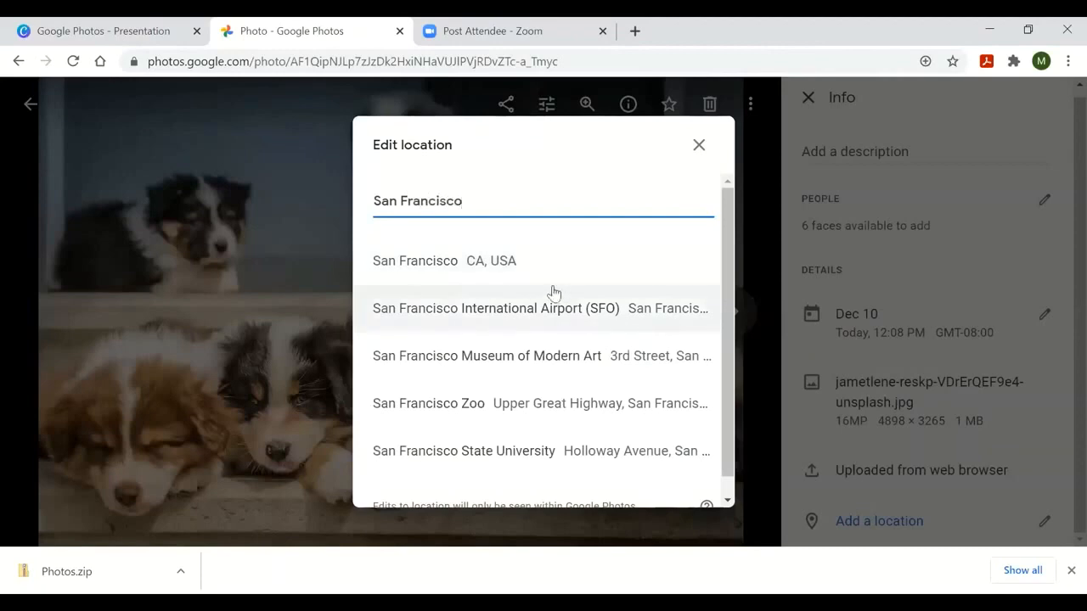
pyautogui.click(473, 264)
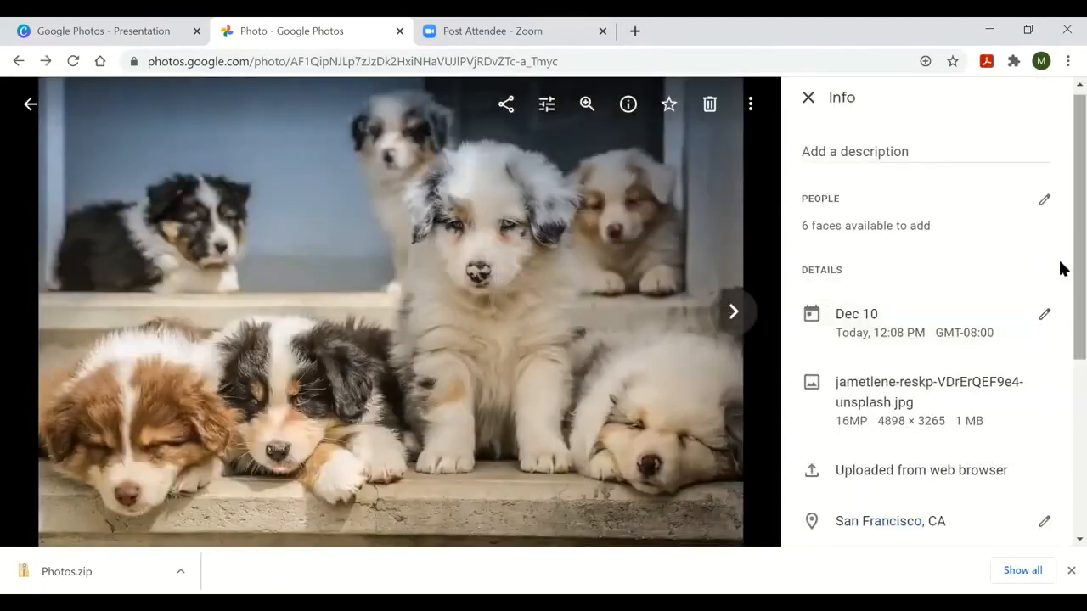
# View the location map in the puppies photo's info, and close the info
pyautogui.scroll(-1, 1060, 275)
pyautogui.scroll(-3, 1060, 305)
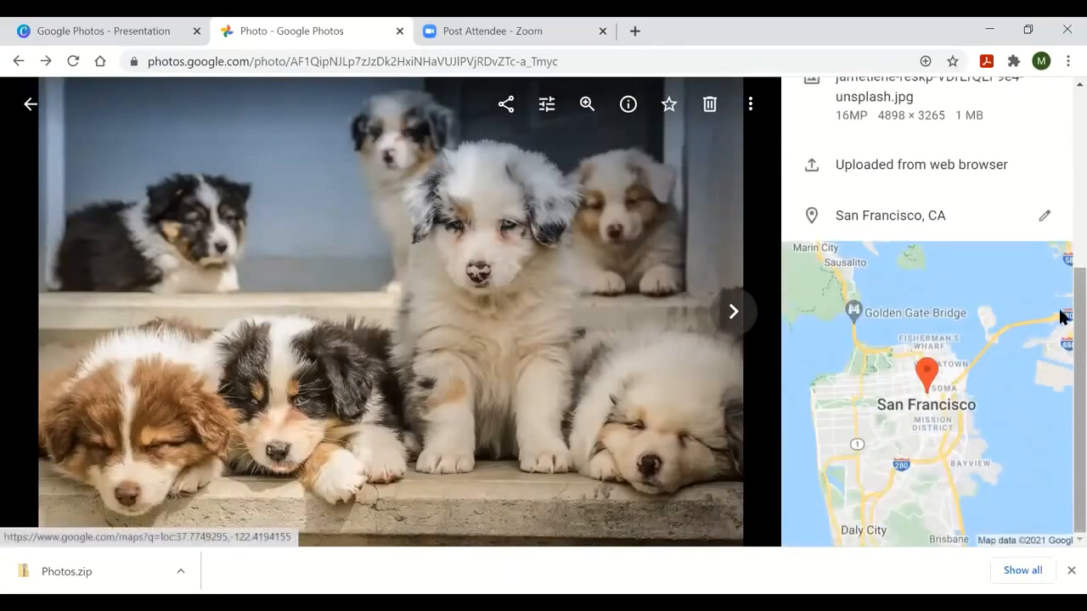
pyautogui.scroll(3, 1060, 315)
pyautogui.scroll(1, 1060, 111)
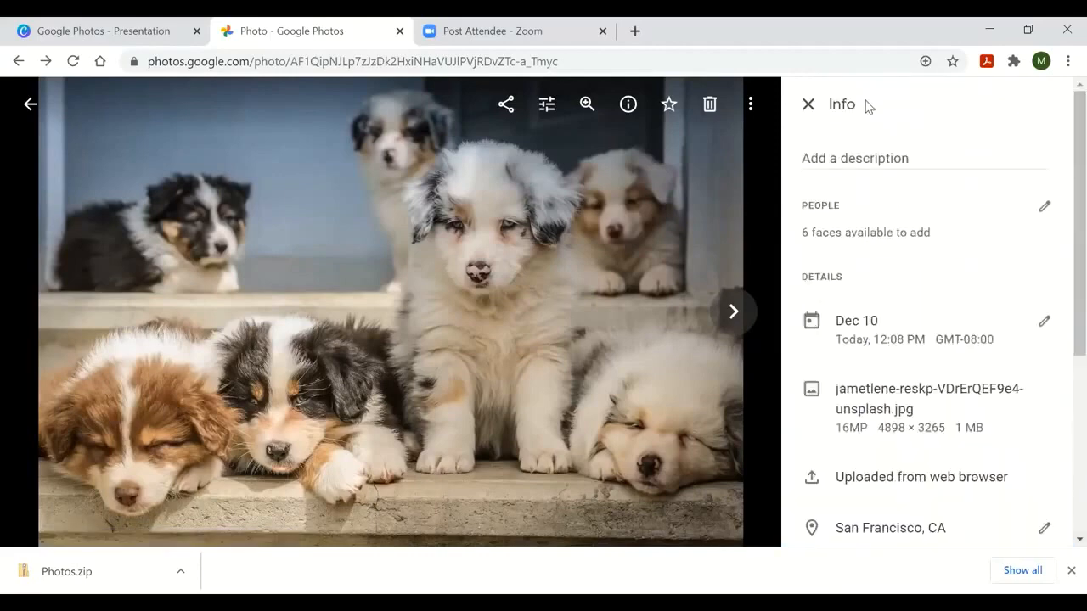
pyautogui.click(808, 103)
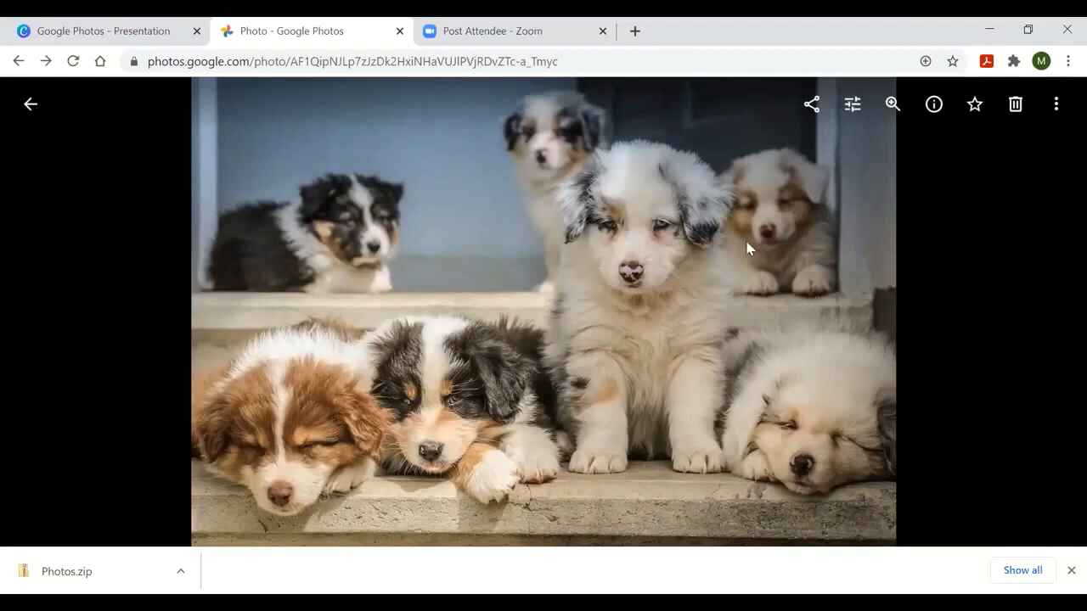
# Create a shareable link to the puppies photo and copy it
pyautogui.click(810, 106)
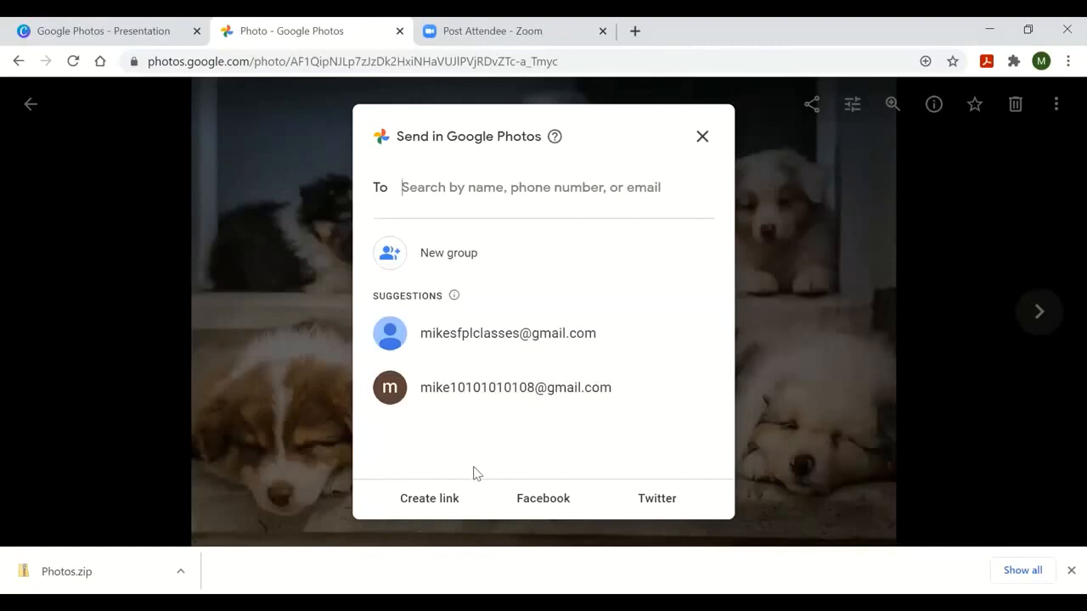
pyautogui.click(414, 496)
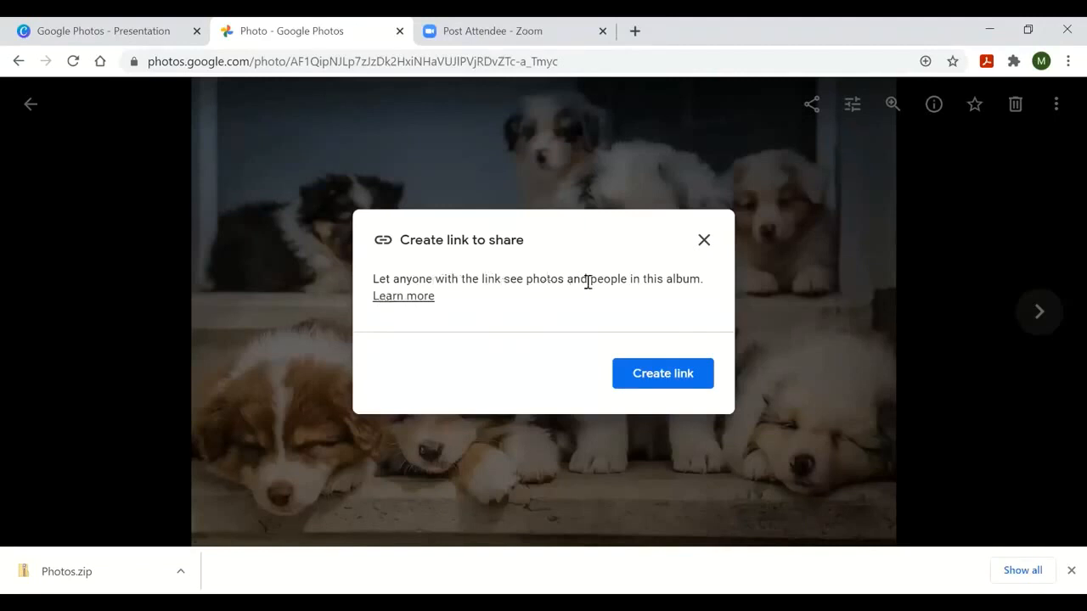
pyautogui.click(637, 379)
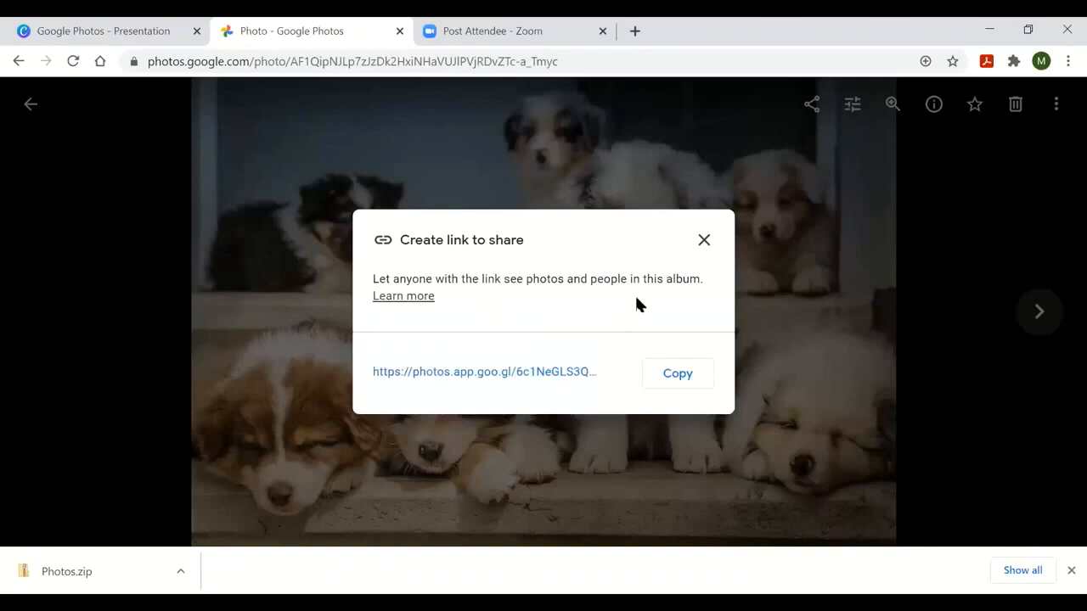
pyautogui.click(664, 379)
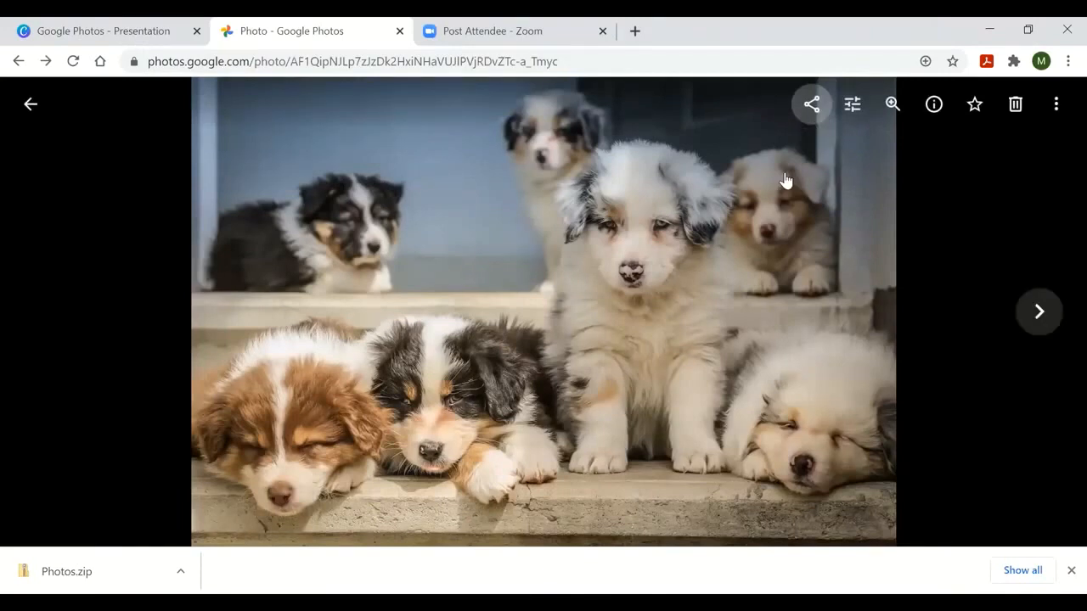
# Start editing the puppies photo, dismiss the browser's download bar and look over the available filters
pyautogui.click(852, 106)
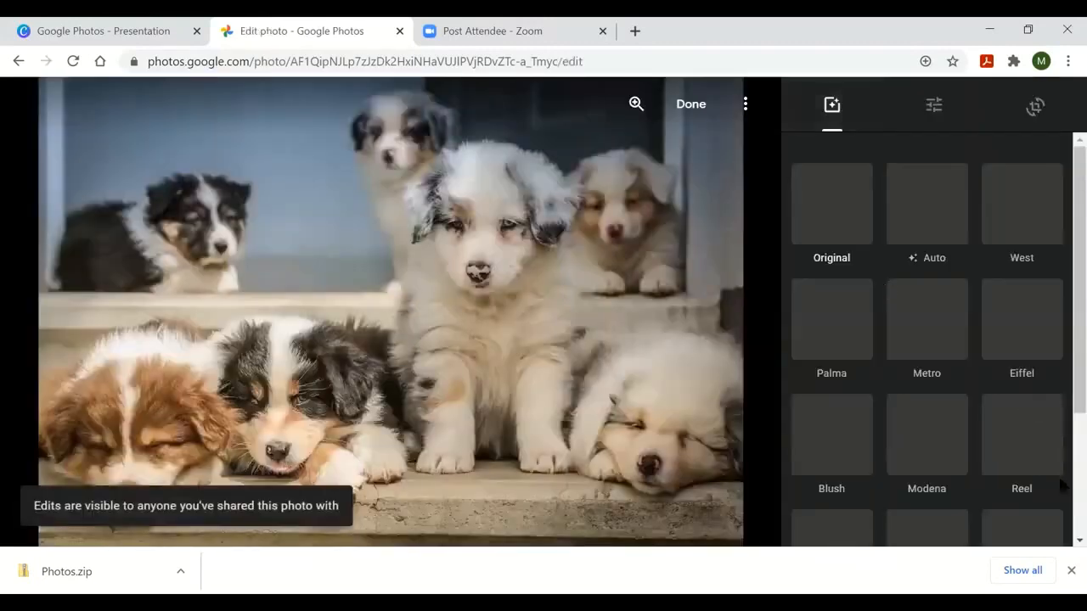
pyautogui.click(1069, 570)
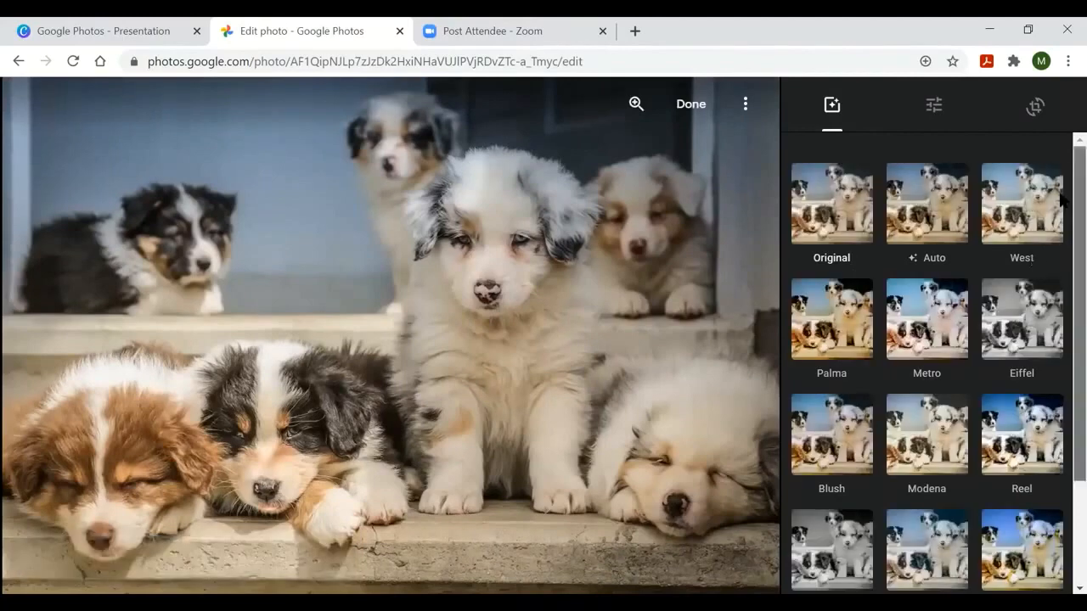
pyautogui.scroll(-2, 1062, 261)
pyautogui.scroll(-1, 1061, 262)
pyautogui.scroll(4, 1064, 170)
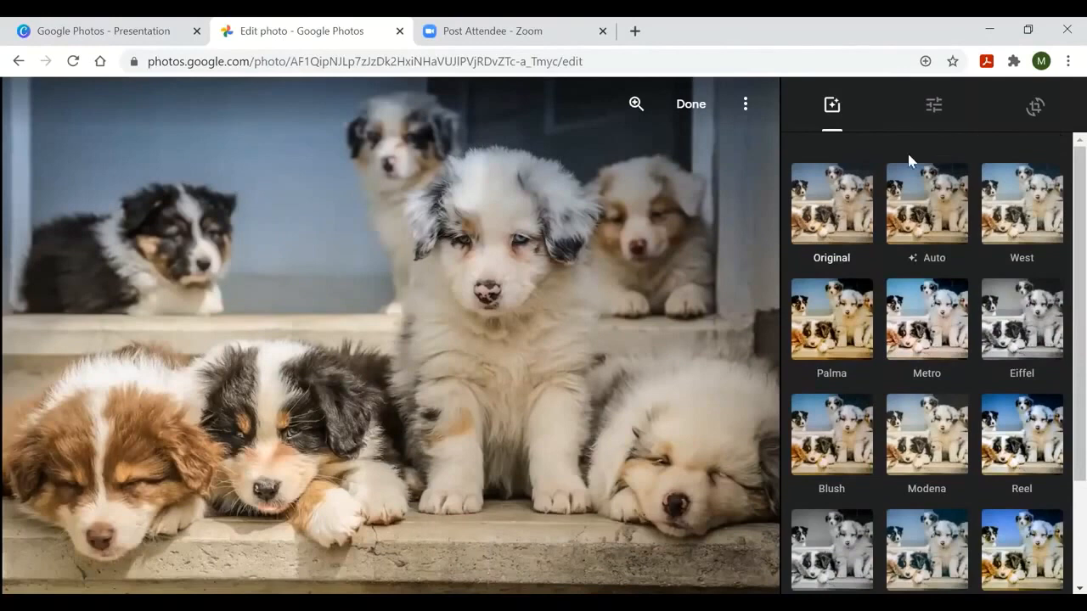
# Try the Auto, West, Palma, Eiffel and Modena filters on the puppies photo
pyautogui.click(924, 200)
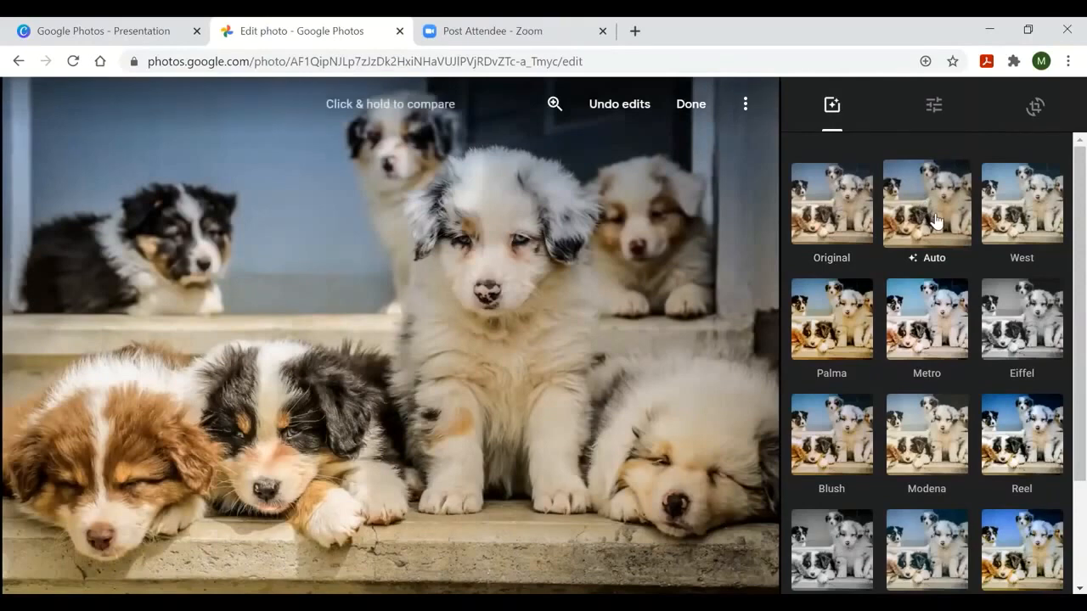
pyautogui.click(992, 236)
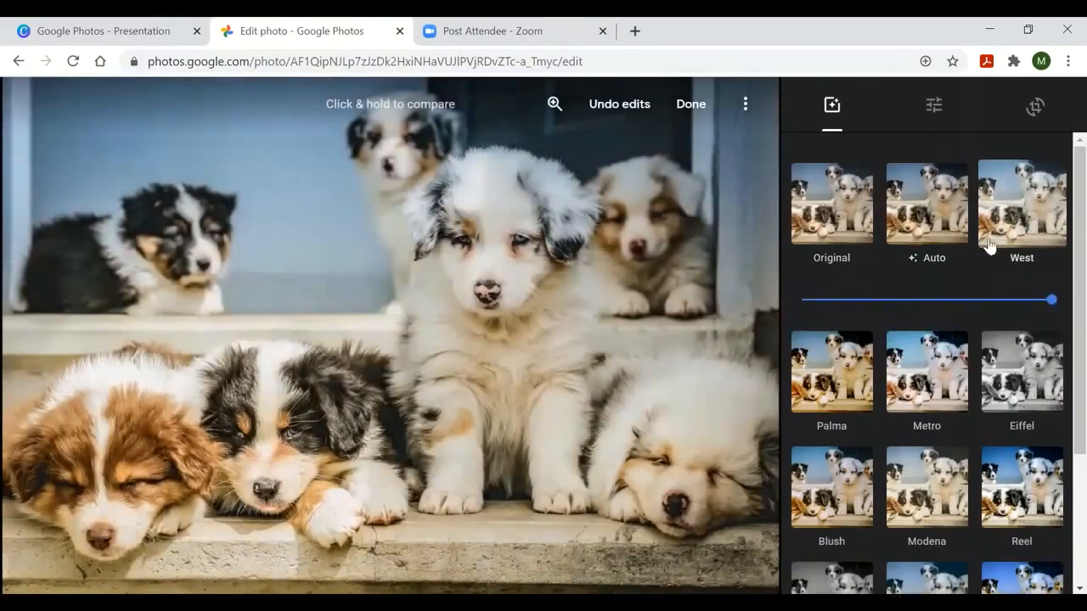
pyautogui.click(834, 373)
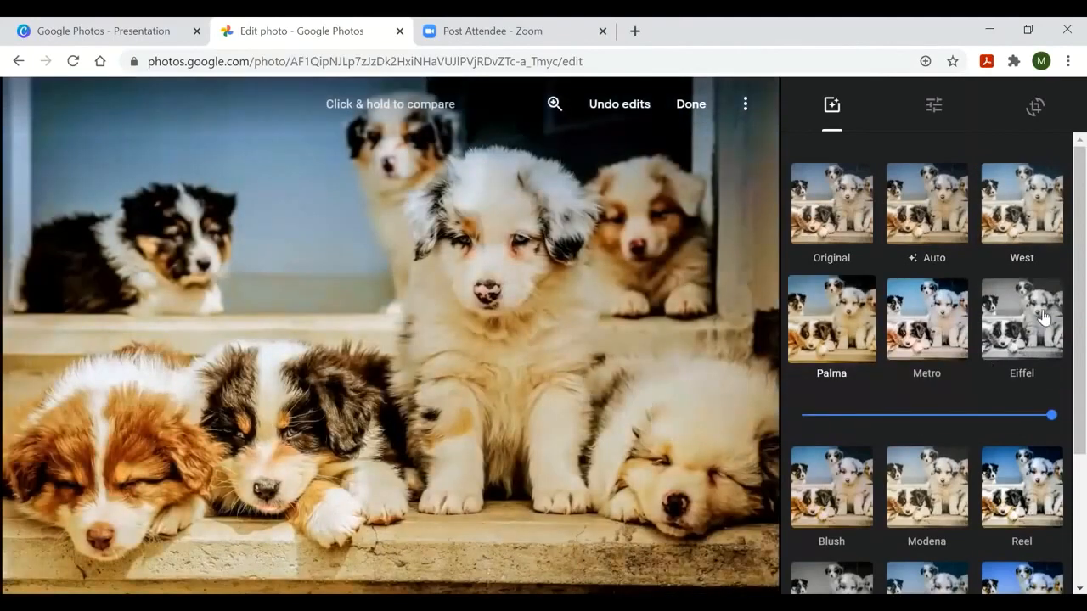
pyautogui.click(1044, 317)
pyautogui.click(911, 462)
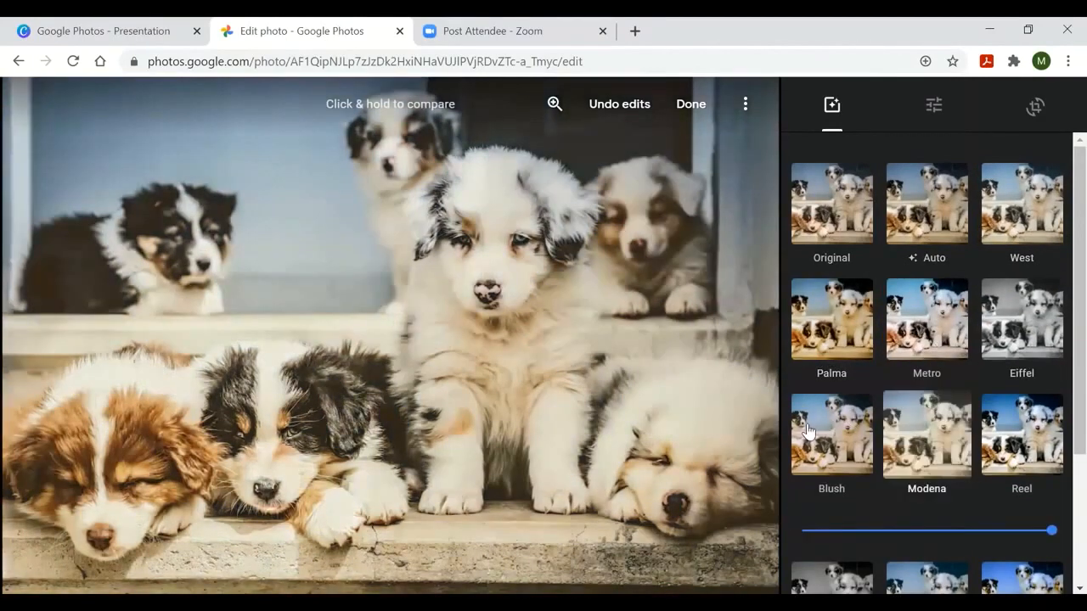
# Apply the Blush filter to the puppies photo, try a lower intensity and set it to full strength
pyautogui.click(807, 432)
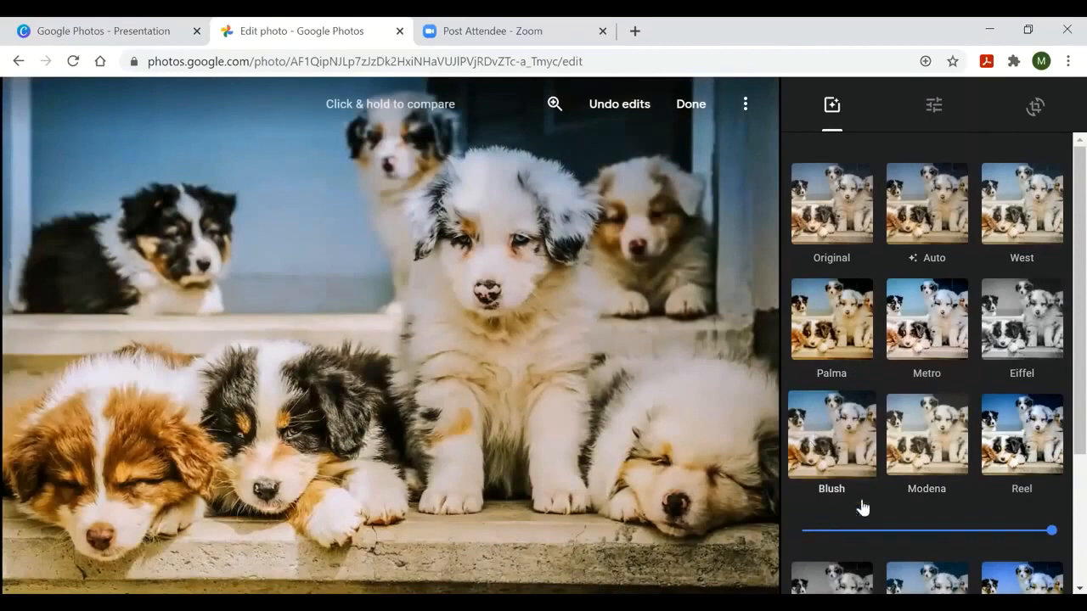
pyautogui.moveTo(1052, 533); pyautogui.dragTo(840, 540)
pyautogui.click(1039, 533)
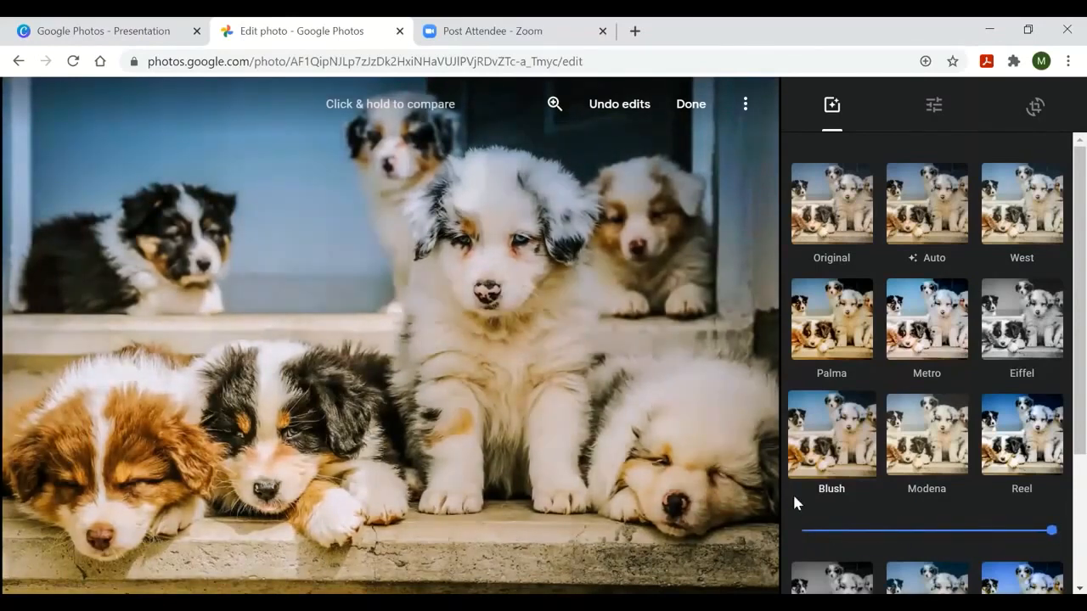
# Try darker and brighter Light levels on the photo and leave Light slightly below the midpoint
pyautogui.click(933, 109)
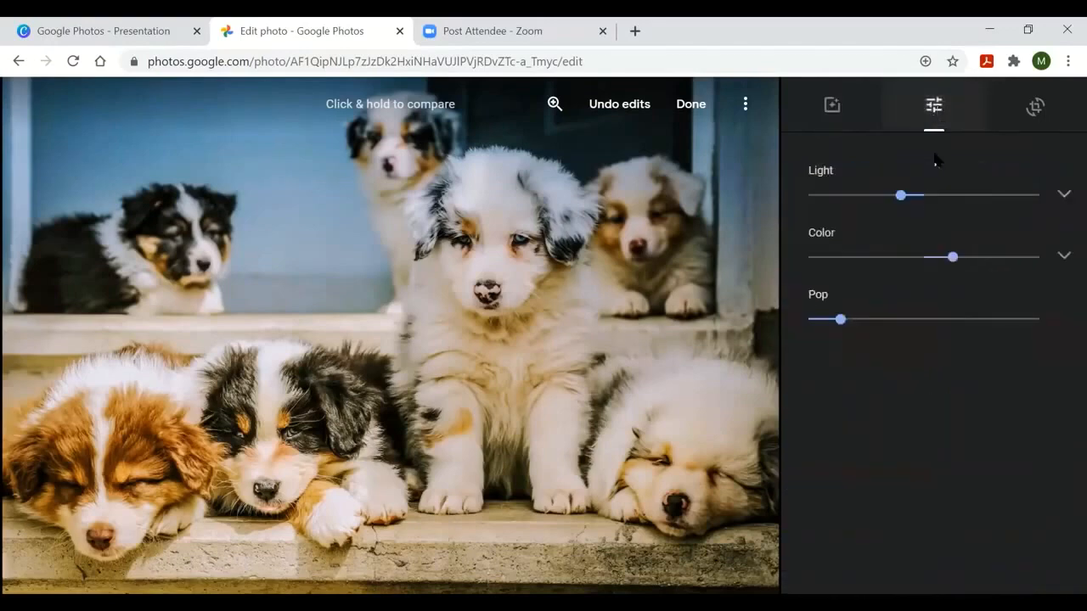
pyautogui.click(864, 197)
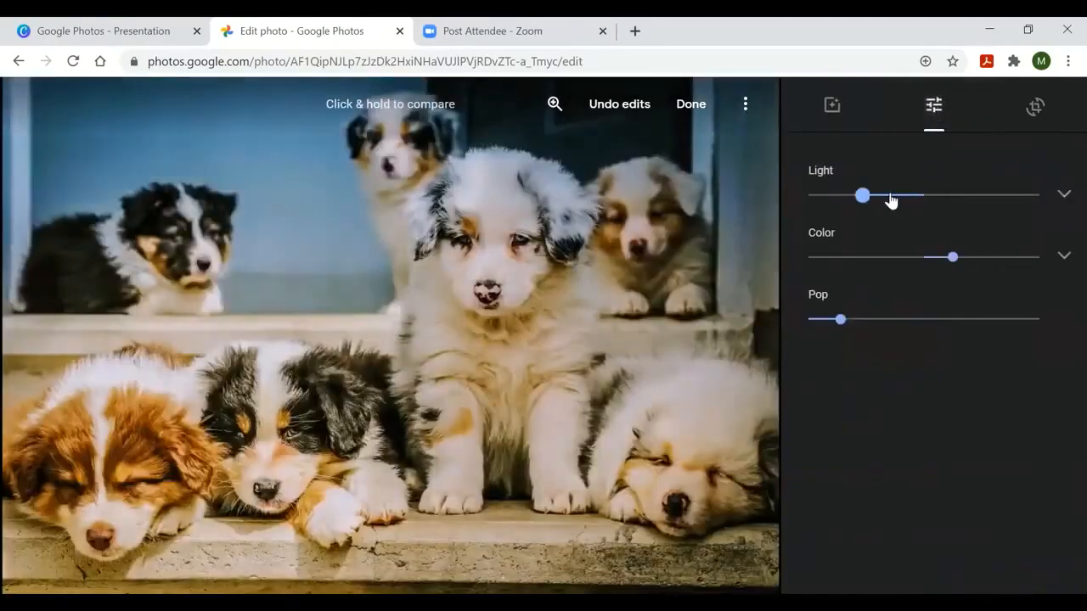
pyautogui.click(939, 198)
pyautogui.click(878, 201)
pyautogui.click(943, 199)
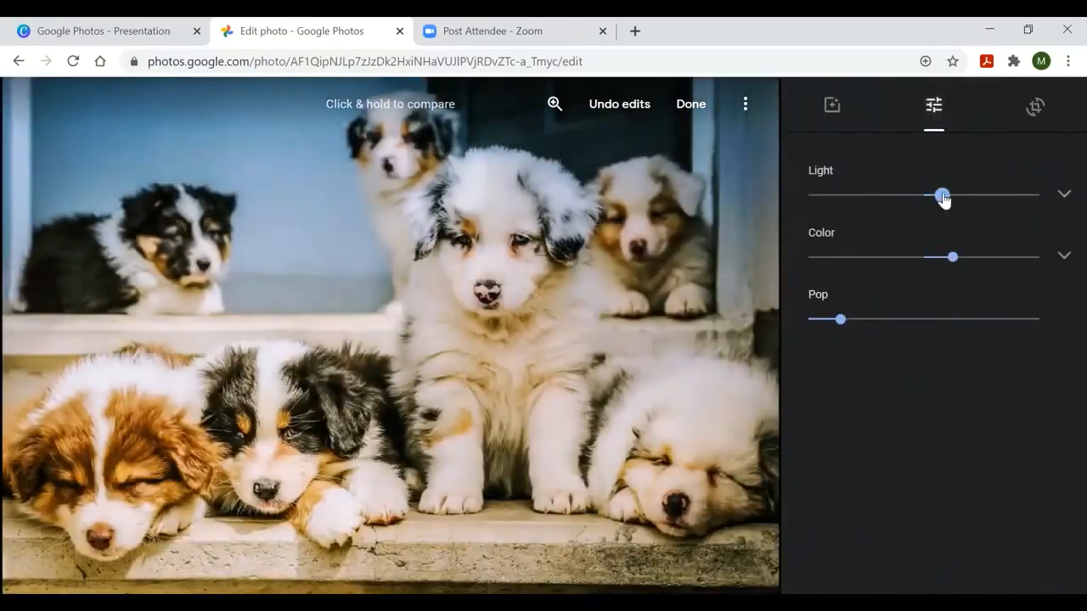
pyautogui.click(915, 200)
# Set the photo's Color slightly below the midpoint and raise Pop to about 40 percent of its range
pyautogui.click(885, 257)
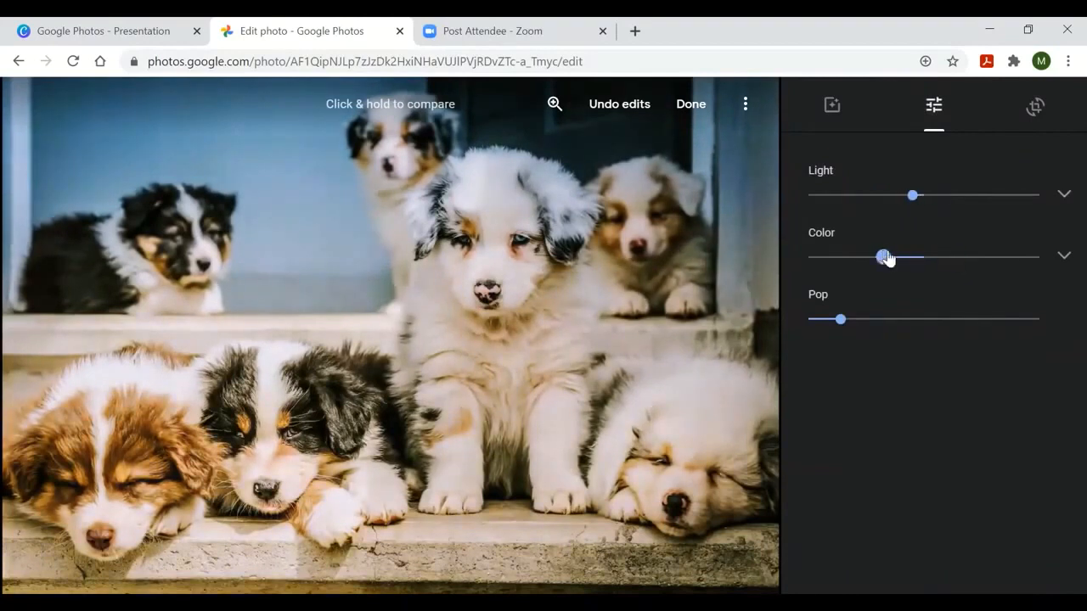
pyautogui.click(924, 257)
pyautogui.click(908, 258)
pyautogui.click(903, 320)
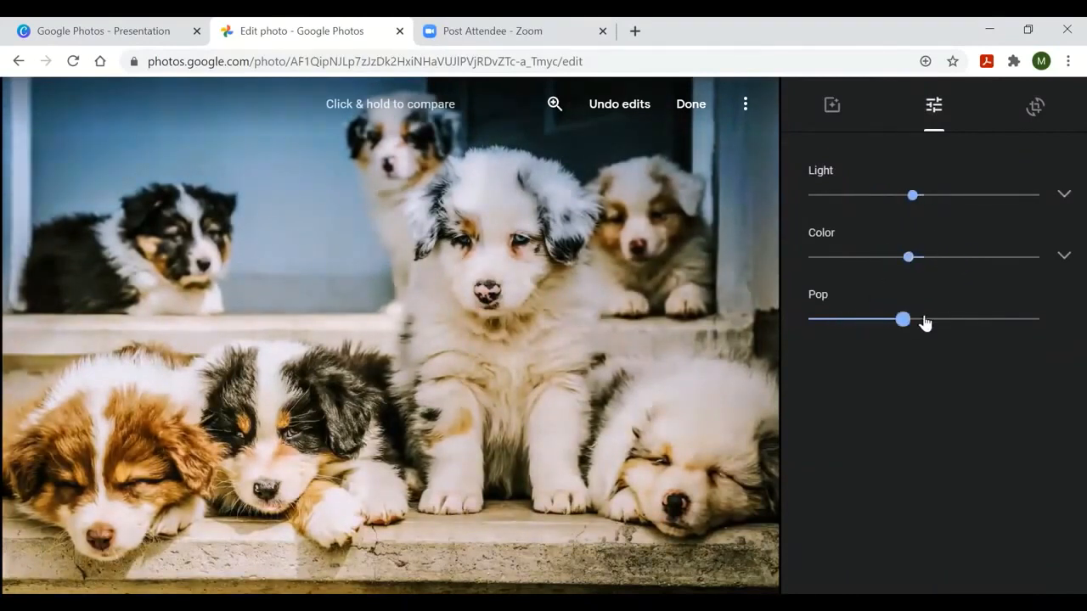
pyautogui.click(957, 320)
pyautogui.click(912, 320)
pyautogui.click(956, 320)
pyautogui.click(902, 321)
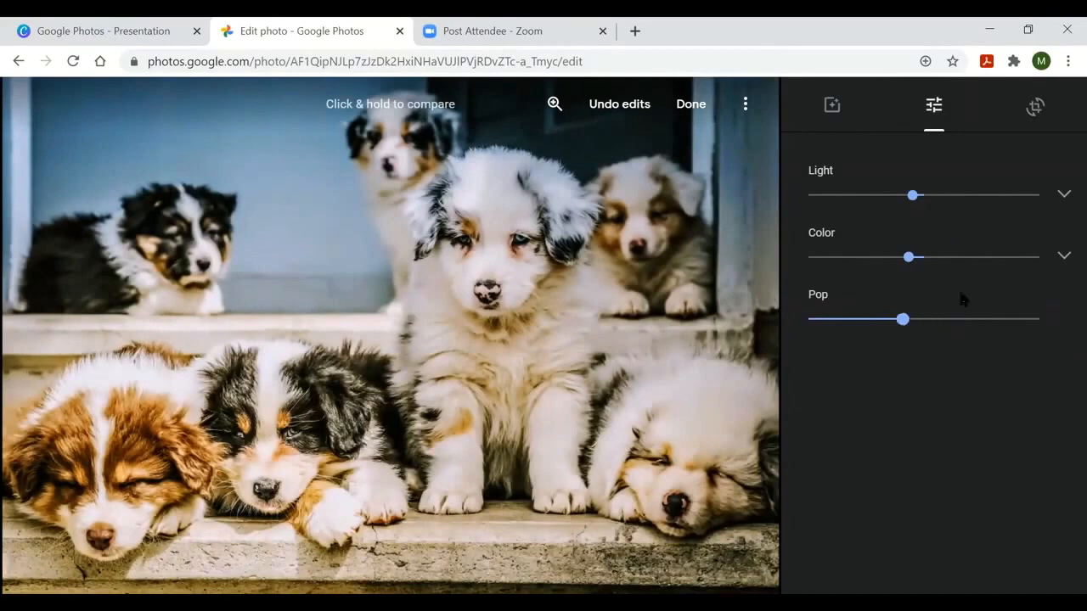
# Crop the photo to a nearly square area around the black-and-white puppy lying on the lower step
pyautogui.click(1033, 108)
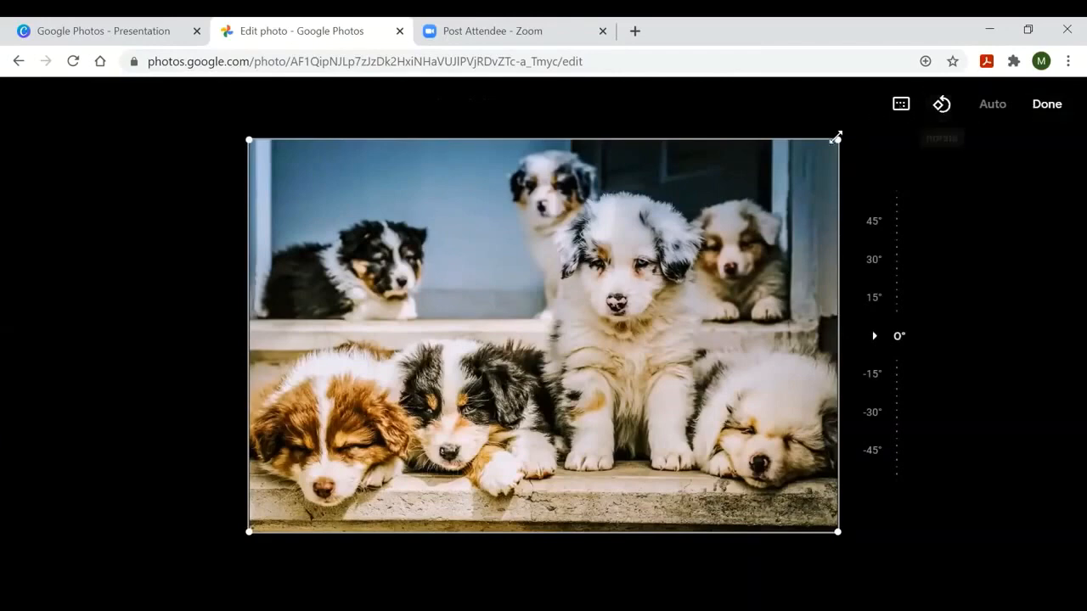
pyautogui.moveTo(838, 139); pyautogui.dragTo(769, 213)
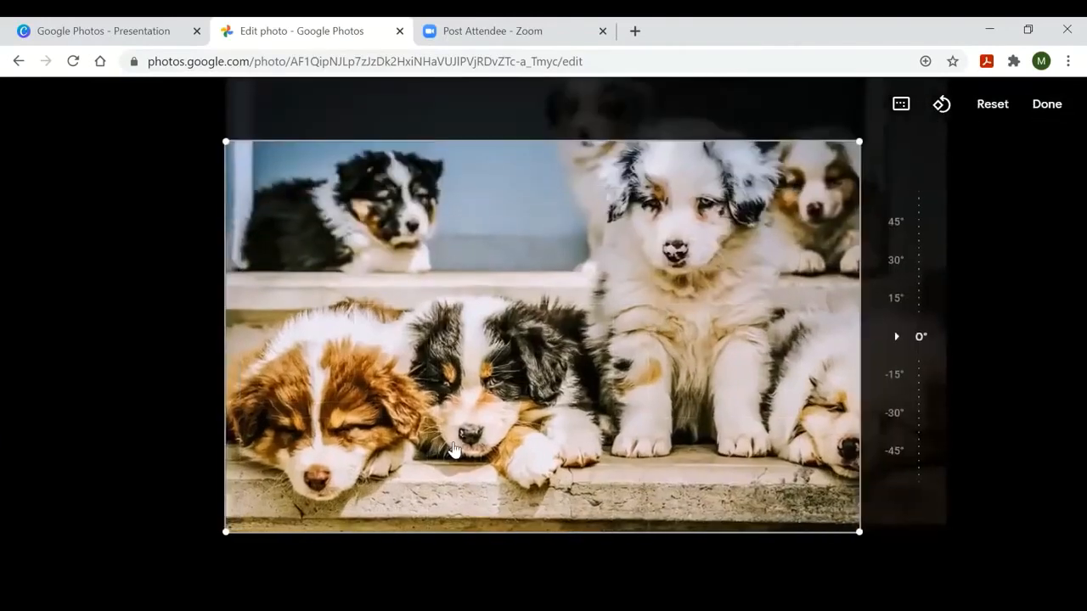
pyautogui.moveTo(227, 531); pyautogui.dragTo(201, 540)
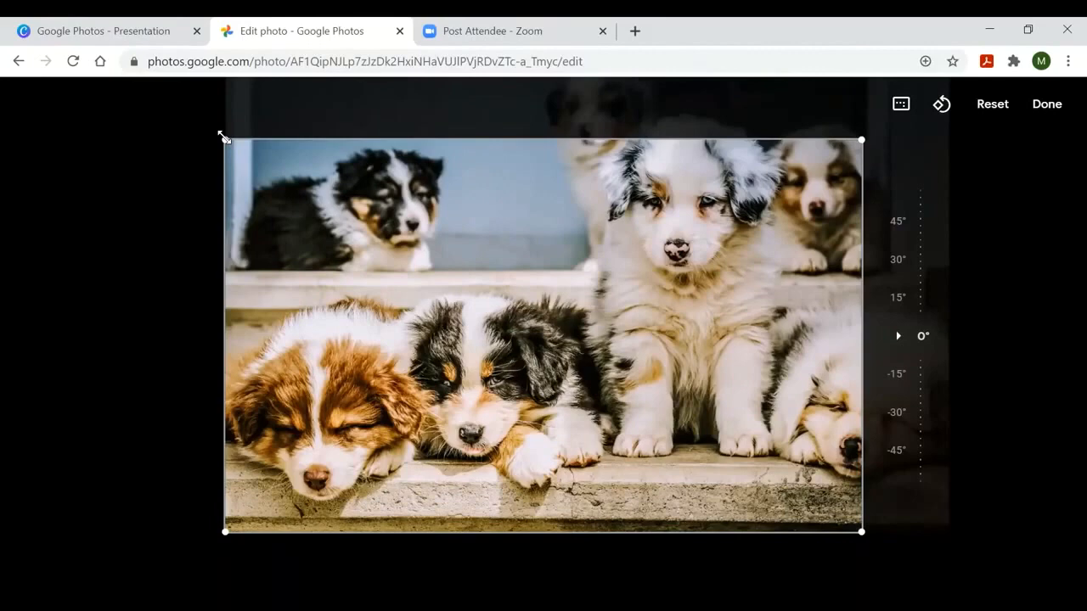
pyautogui.moveTo(224, 138); pyautogui.dragTo(230, 243)
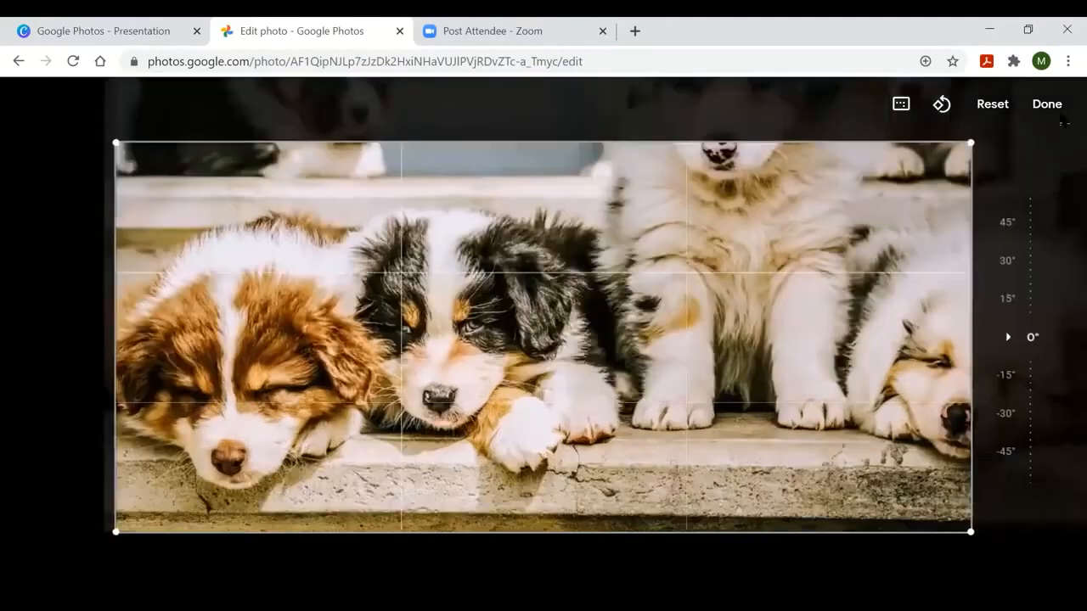
pyautogui.moveTo(976, 140); pyautogui.dragTo(614, 147)
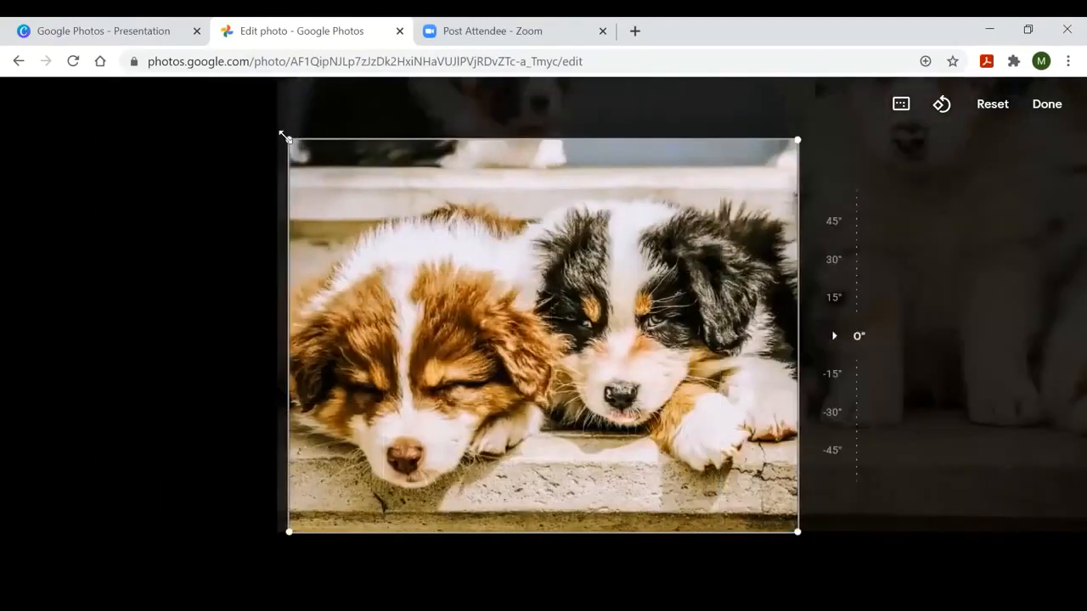
pyautogui.moveTo(287, 137); pyautogui.dragTo(395, 151)
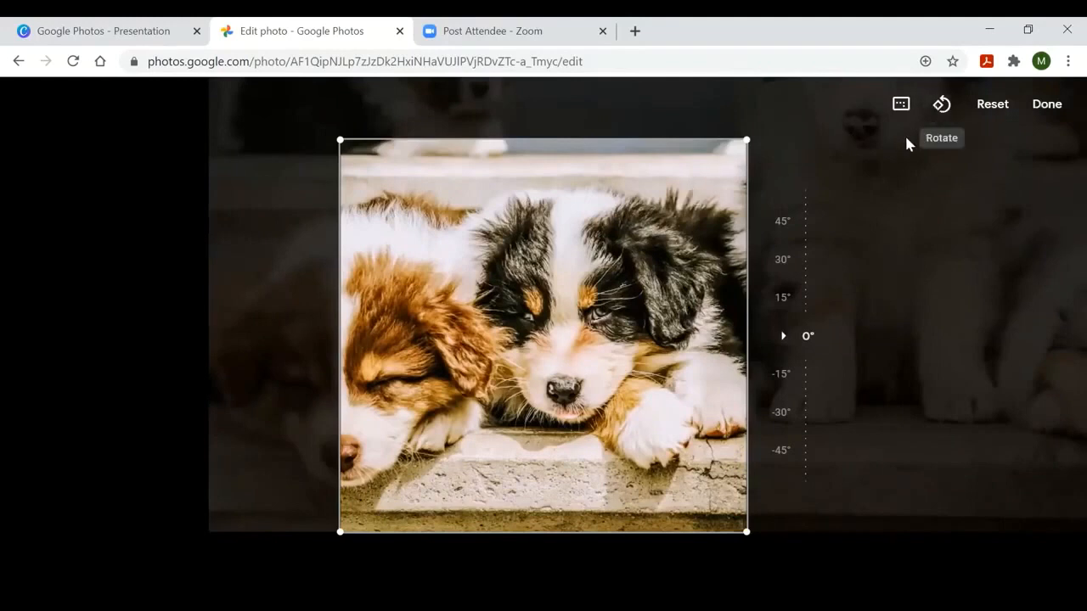
# Rotate the cropped photo in 90° turns through a full circle until it is upright again
pyautogui.click(941, 106)
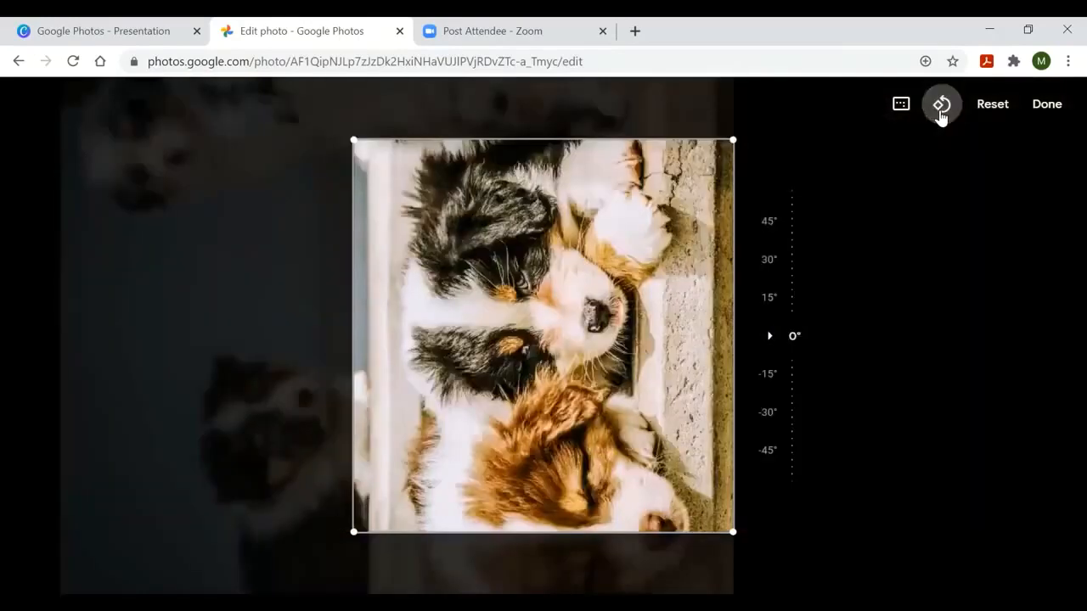
pyautogui.click(940, 112)
pyautogui.click(940, 112)
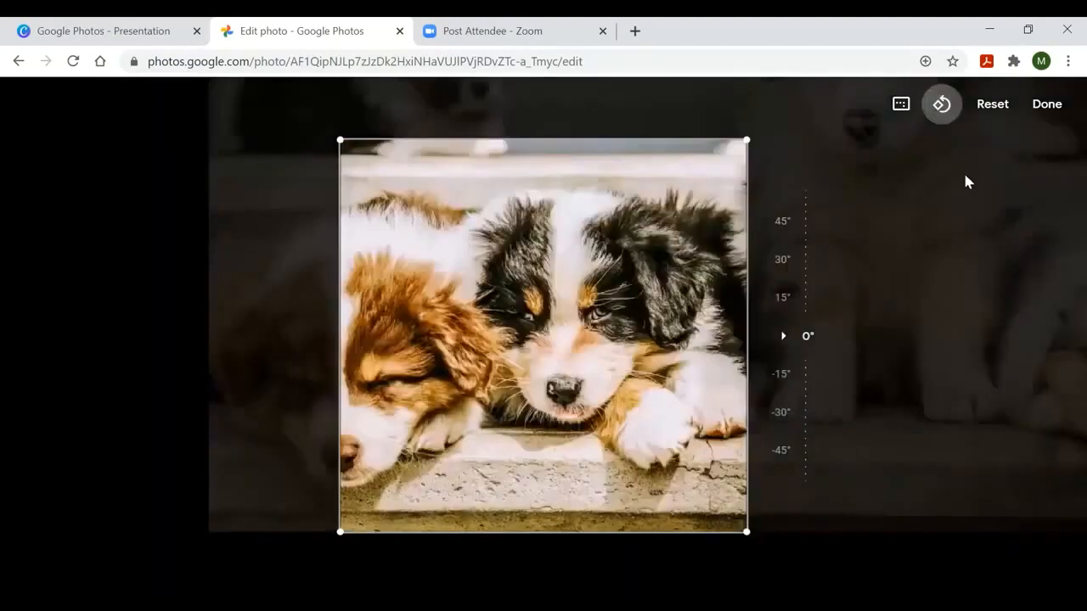
# Apply the crop, save the edited puppy photo and return to the main photo library
pyautogui.click(1045, 112)
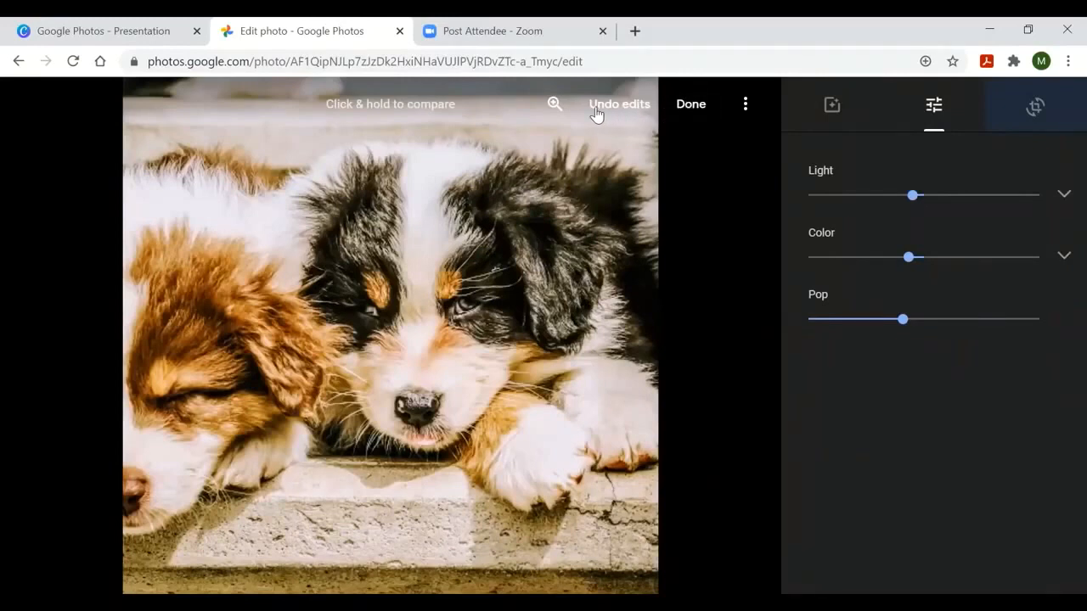
pyautogui.click(691, 104)
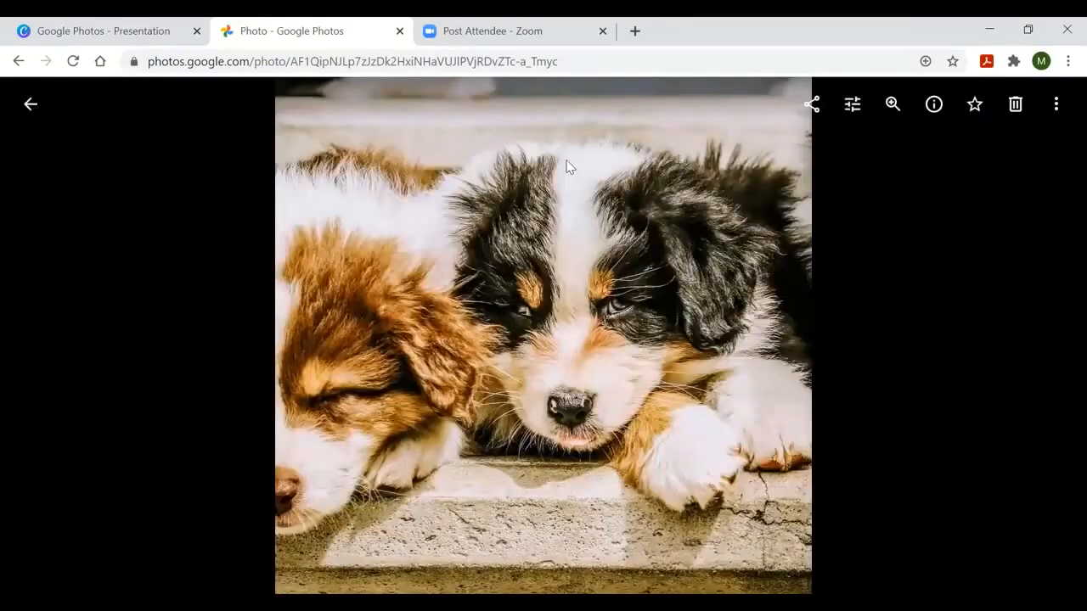
pyautogui.click(31, 105)
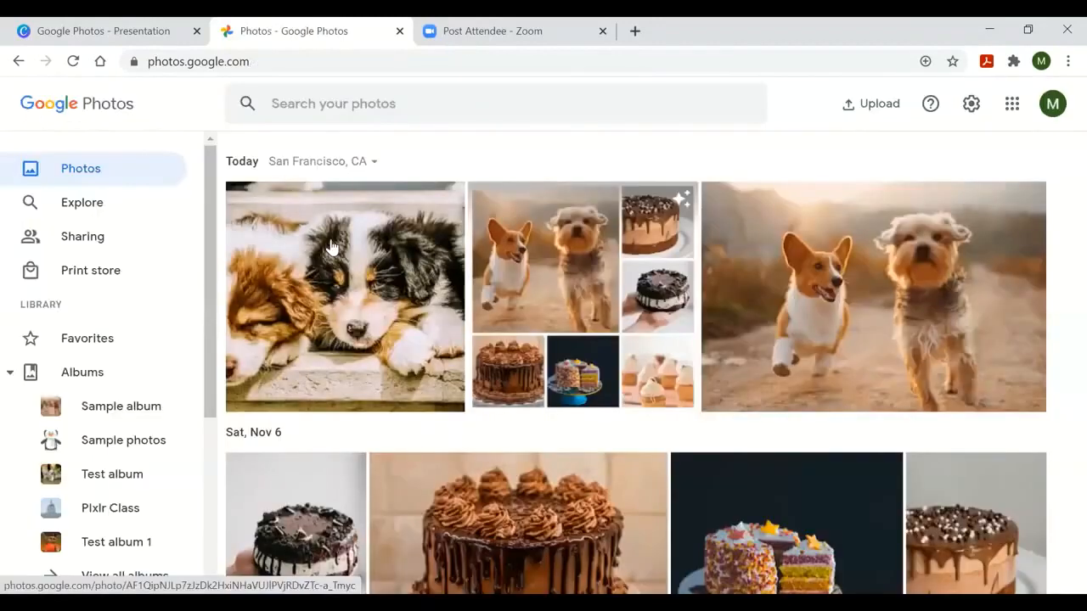
pyautogui.moveTo(1067, 194)
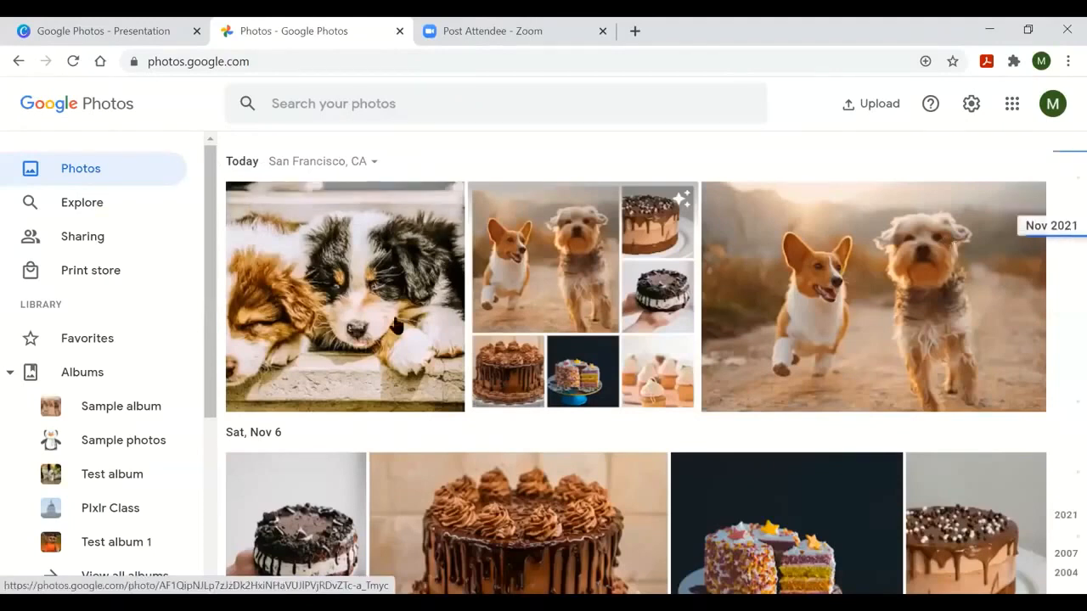
pyautogui.scroll(-3, 214, 479)
pyautogui.scroll(2, 202, 304)
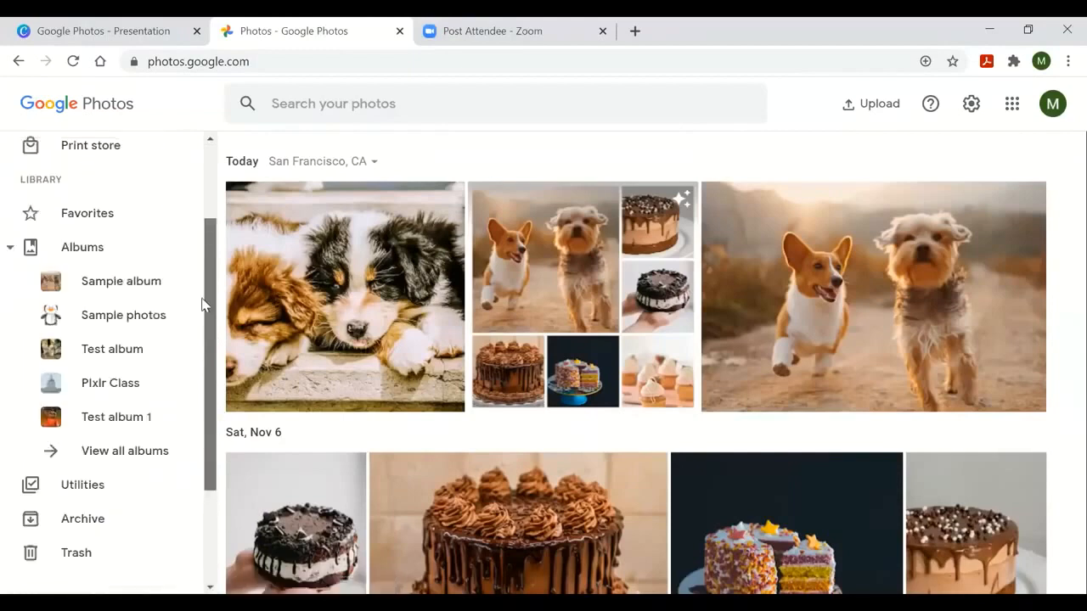
pyautogui.scroll(2, 202, 304)
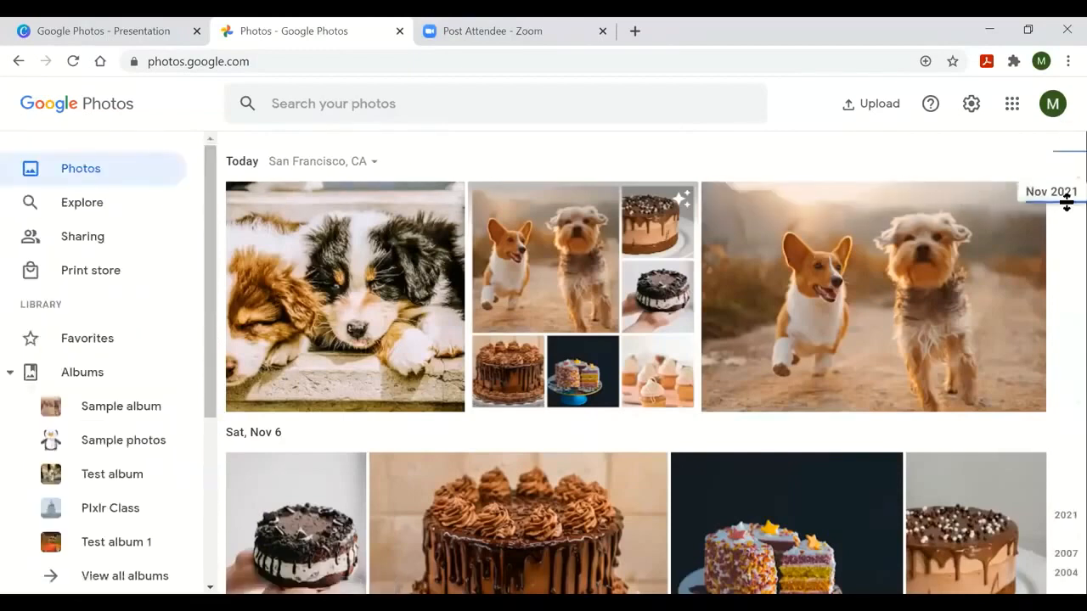